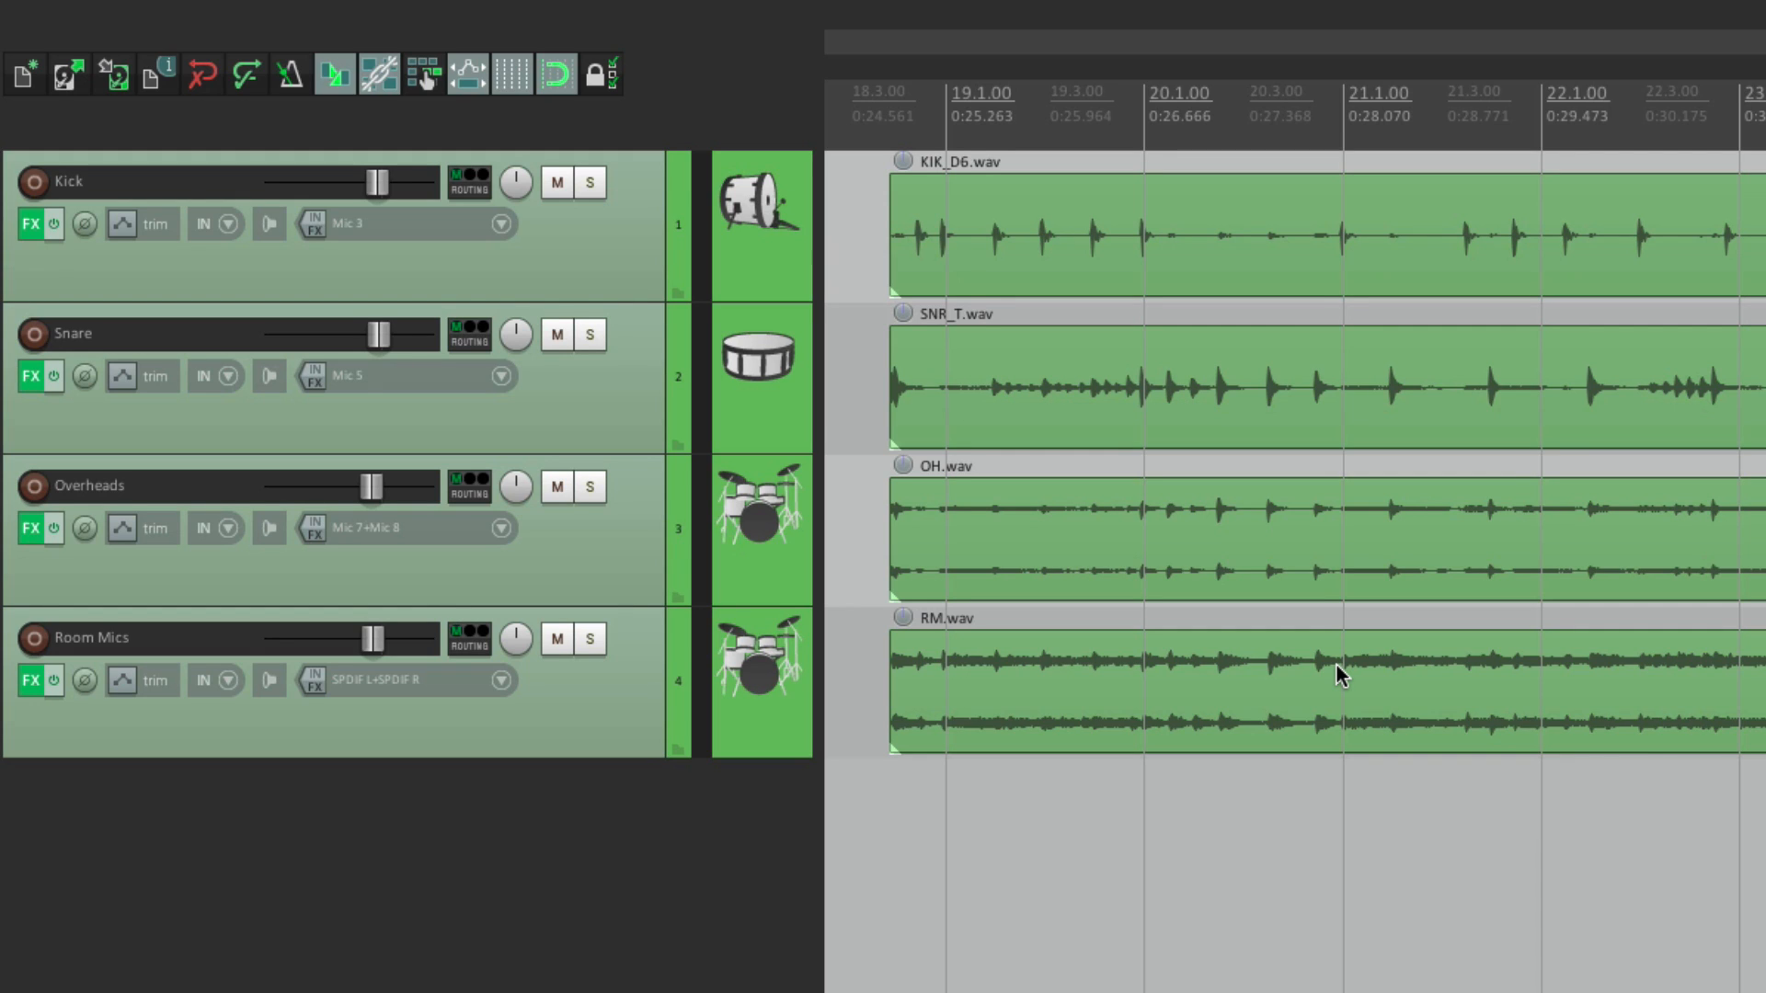
- Add a new track below Room Mics and name it "Drumverb"
double_click(633, 936)
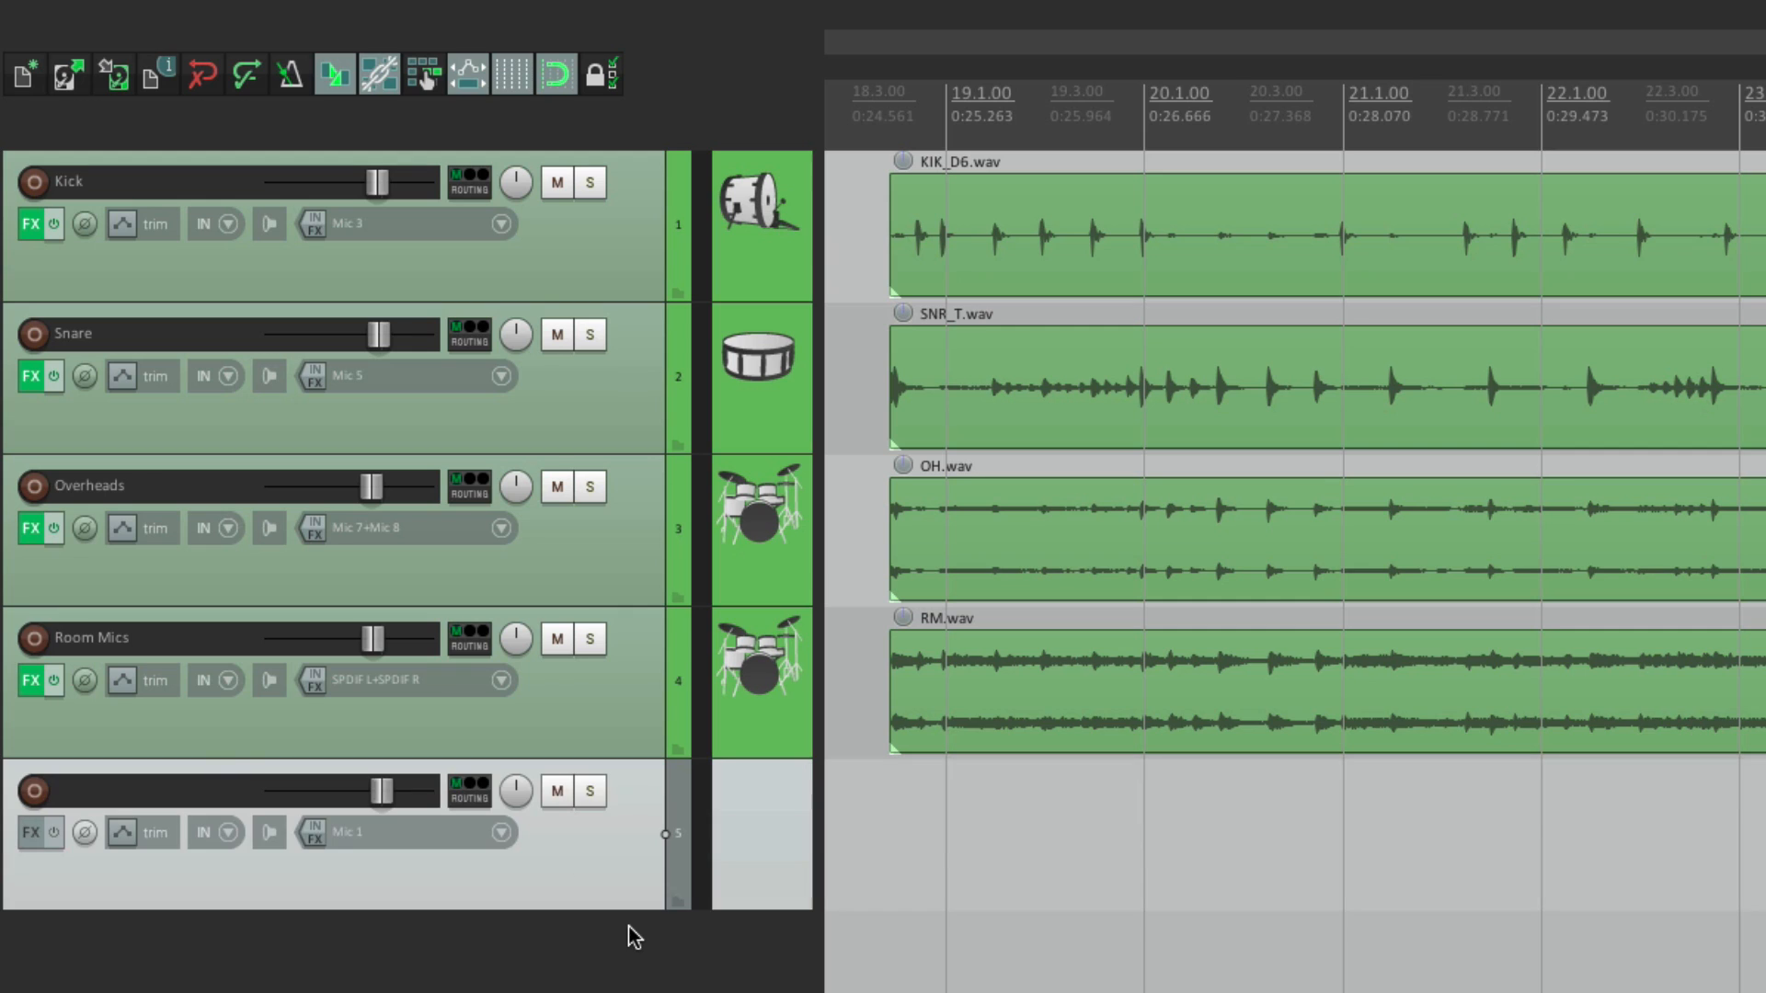
double_click(191, 806)
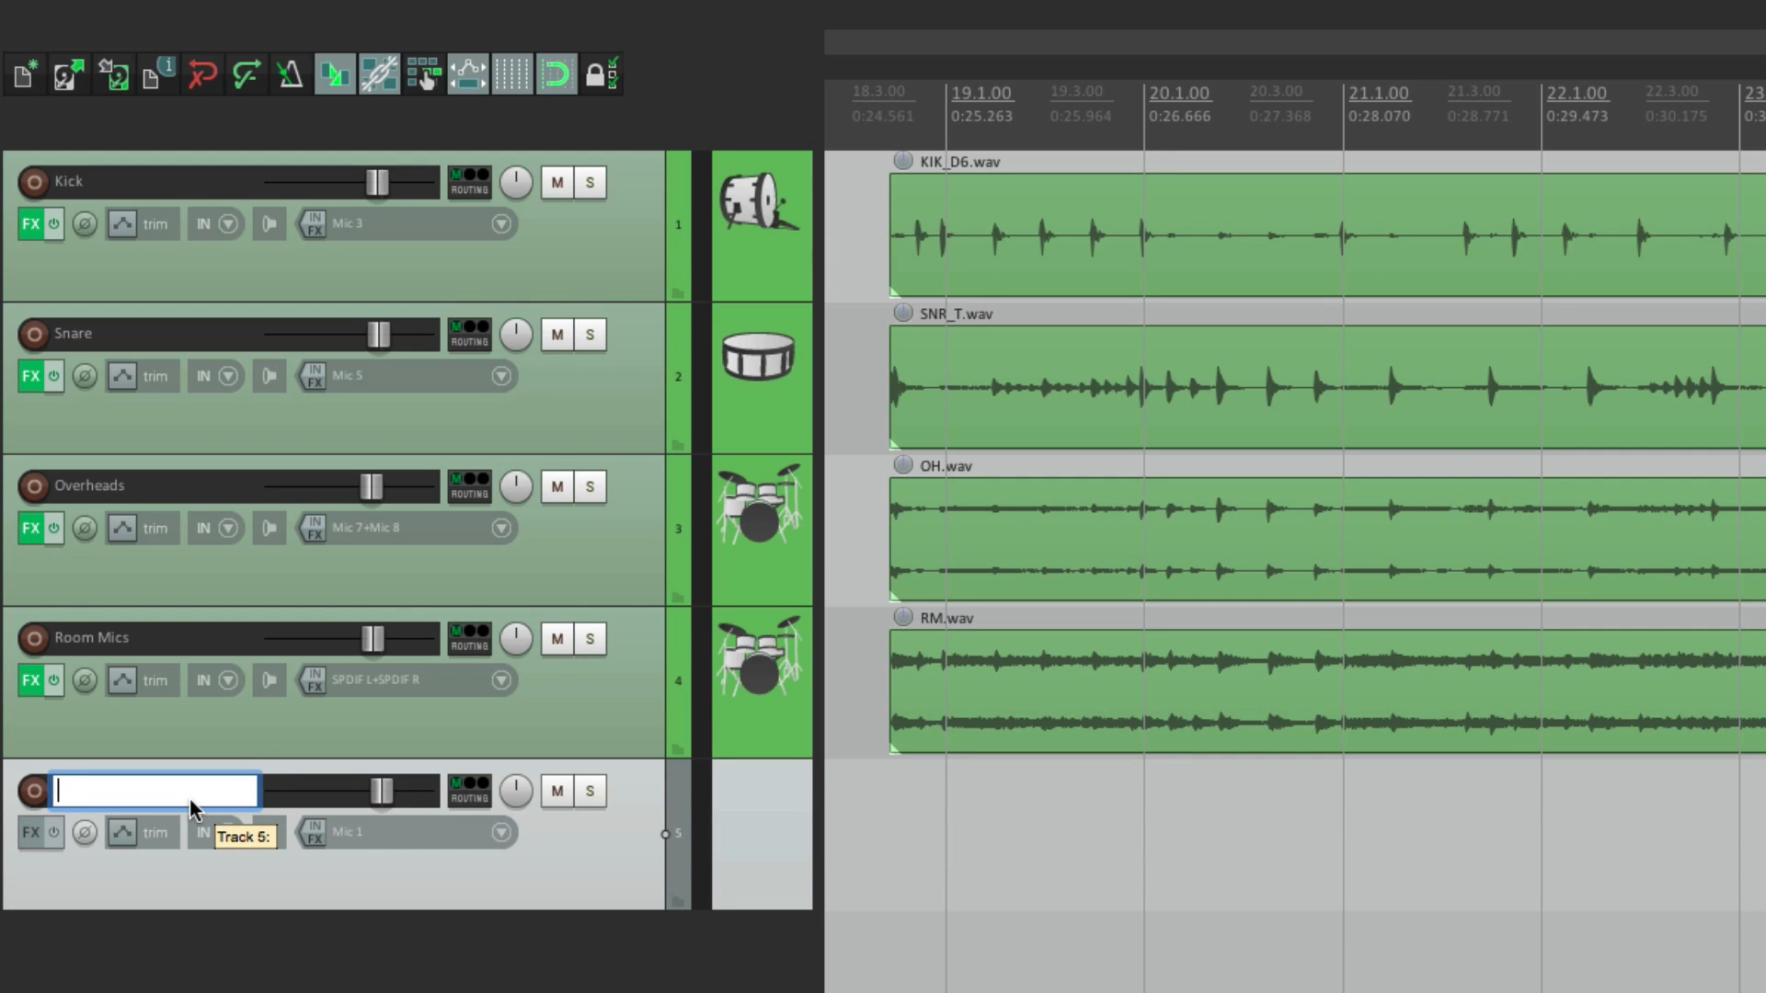
type("Drumverb")
key("Return")
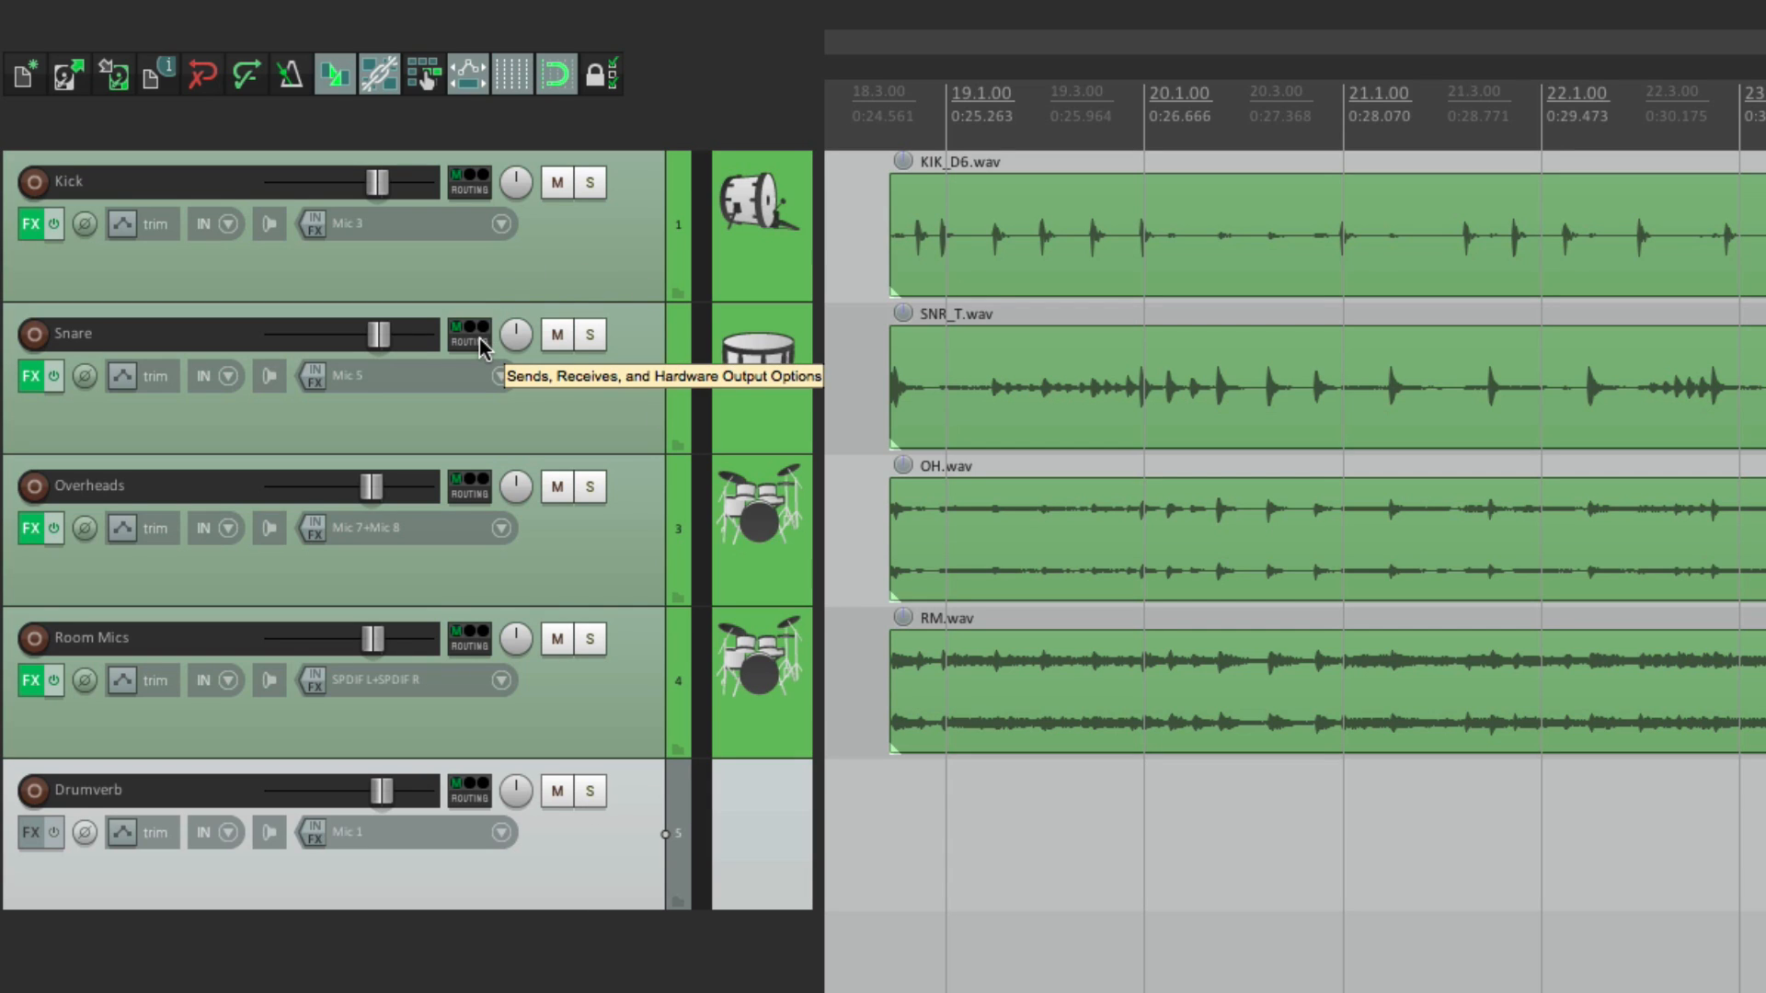
- Create a post-fader send from the Snare track to Drumverb and lower its level to about -25.16 dB
left_click_drag(480, 348, 574, 870)
left_click_drag(574, 870, 576, 873)
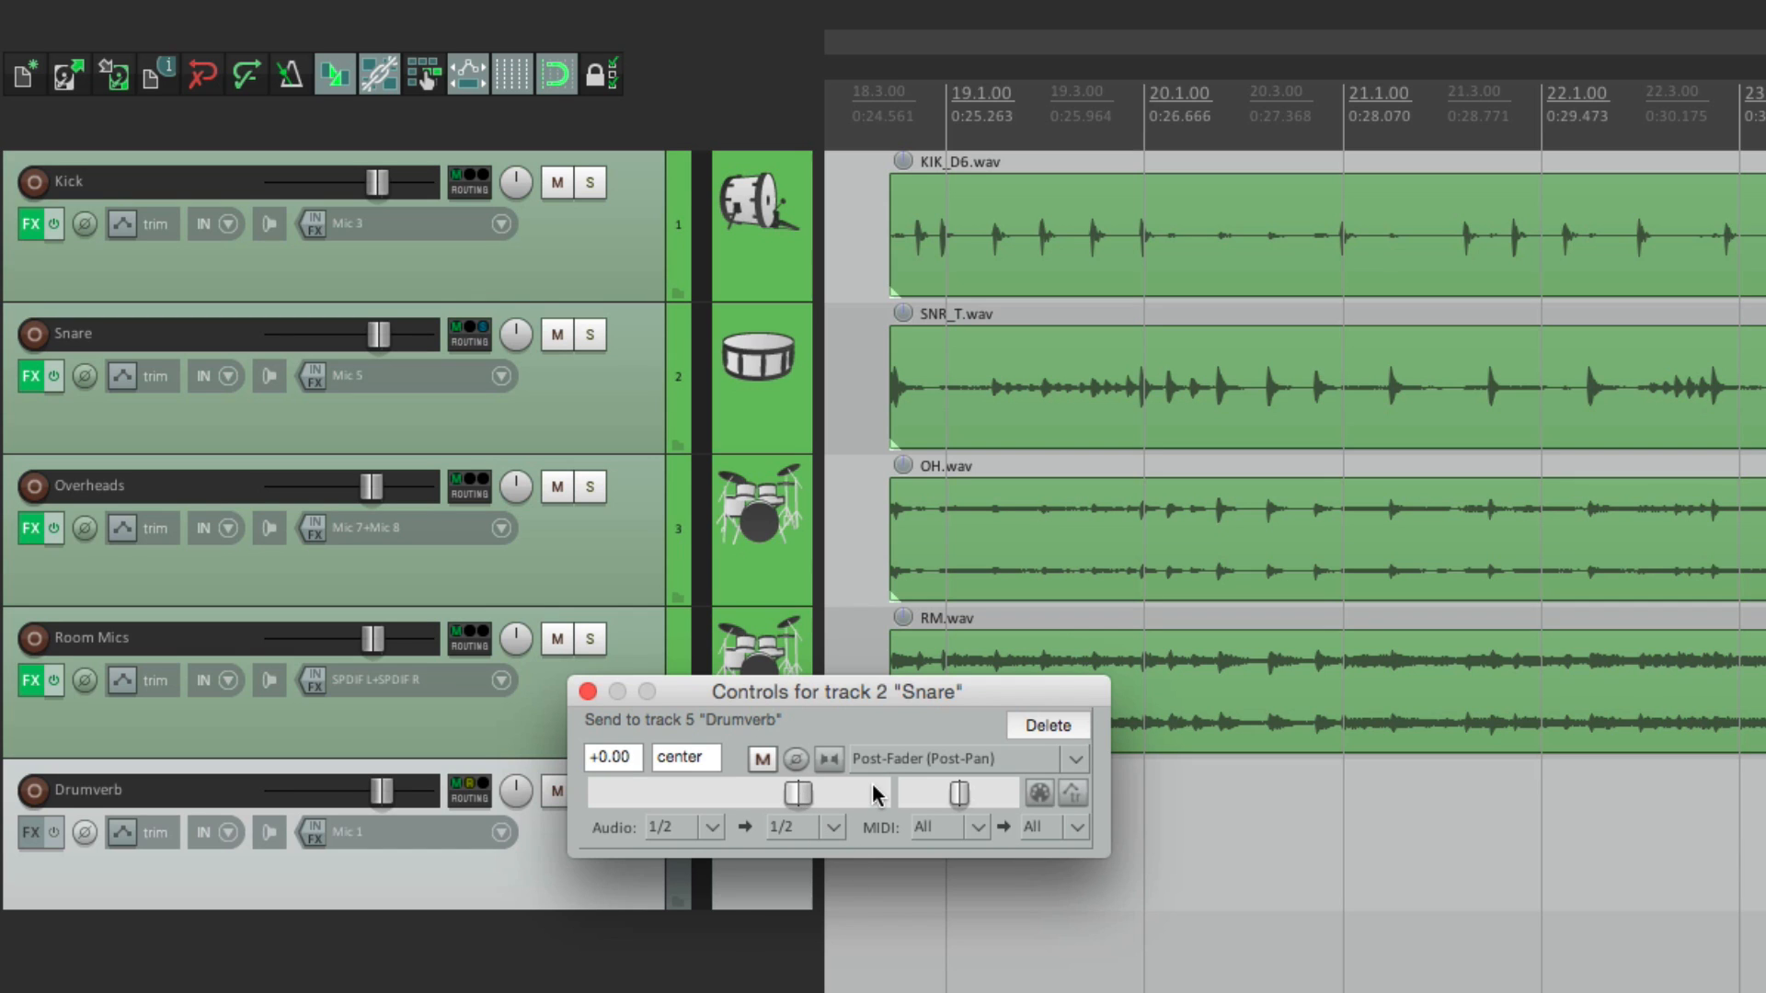
left_click(896, 758)
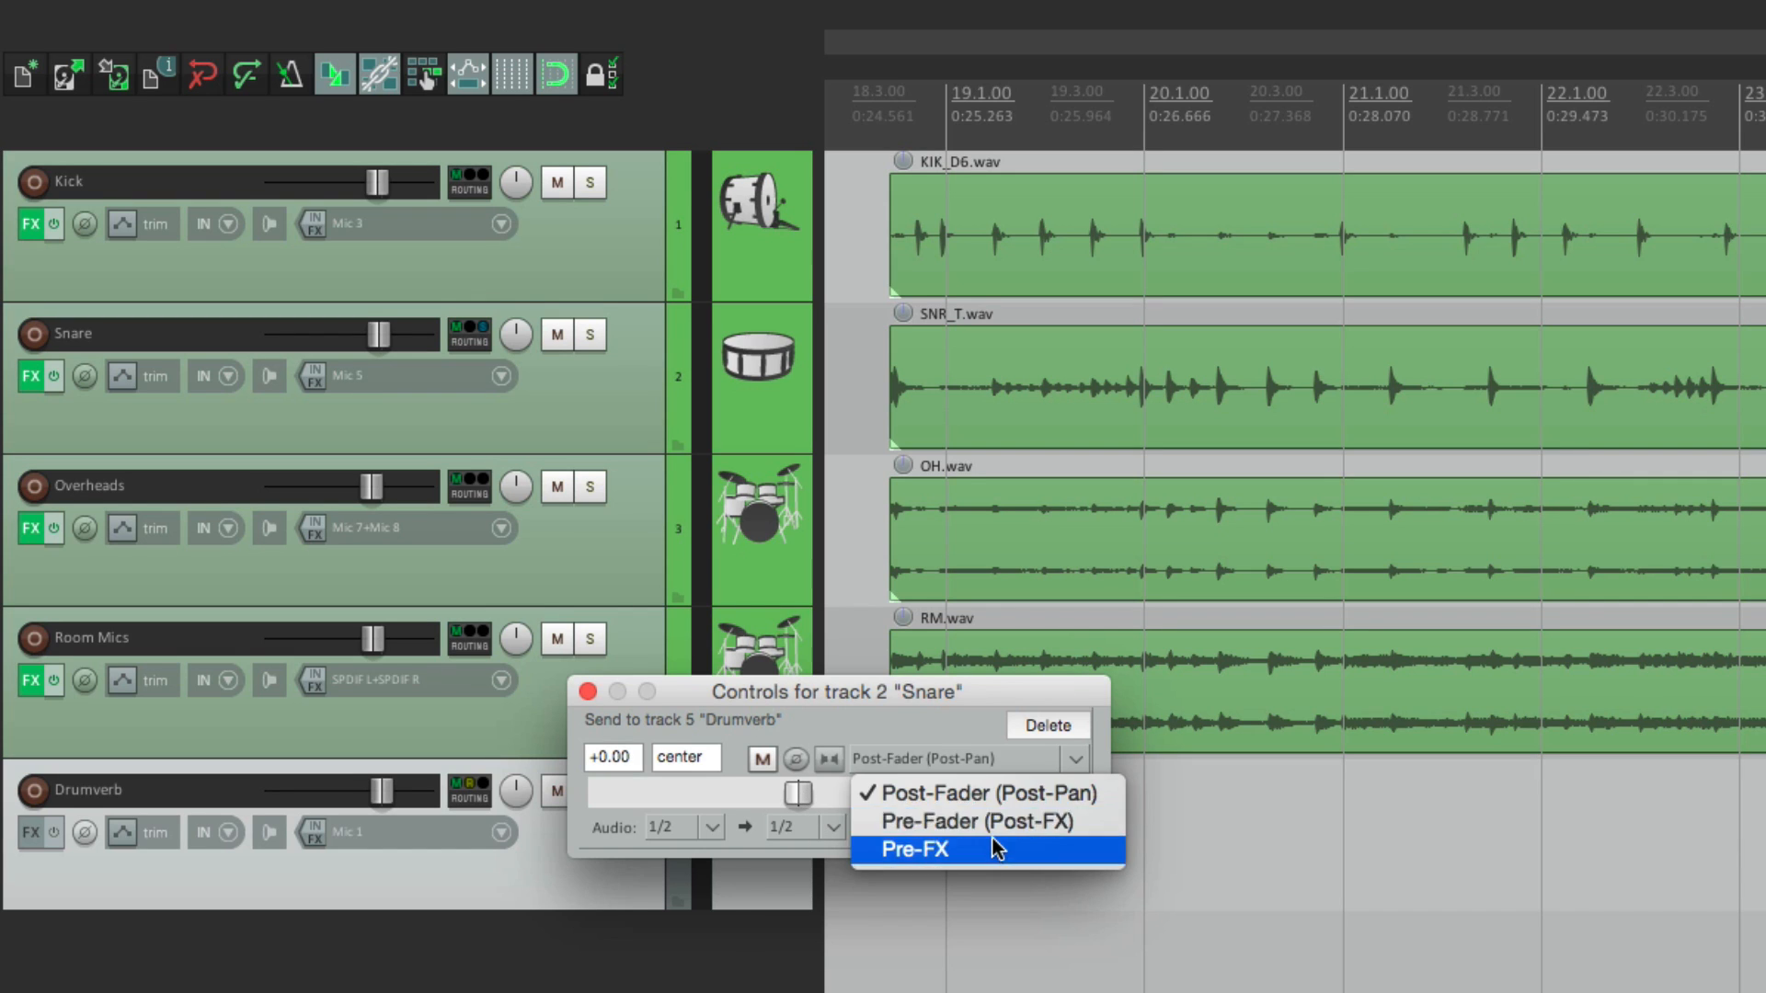
left_click(951, 735)
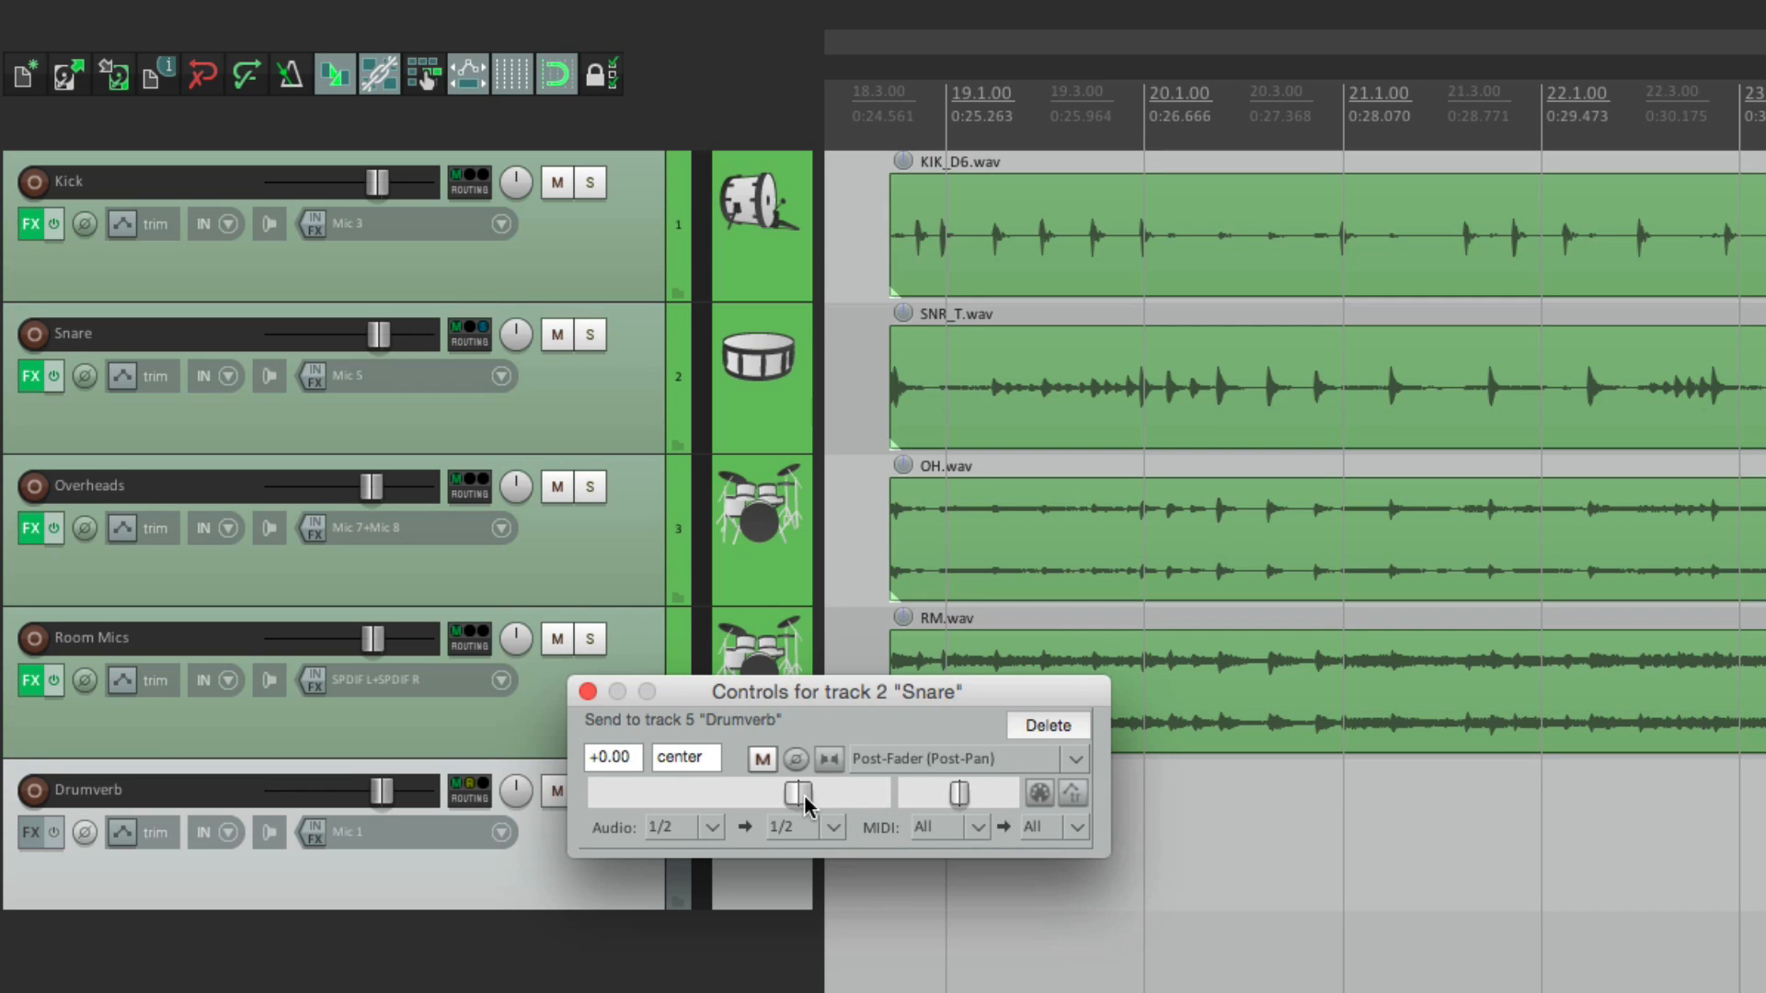
left_click_drag(805, 798, 706, 817)
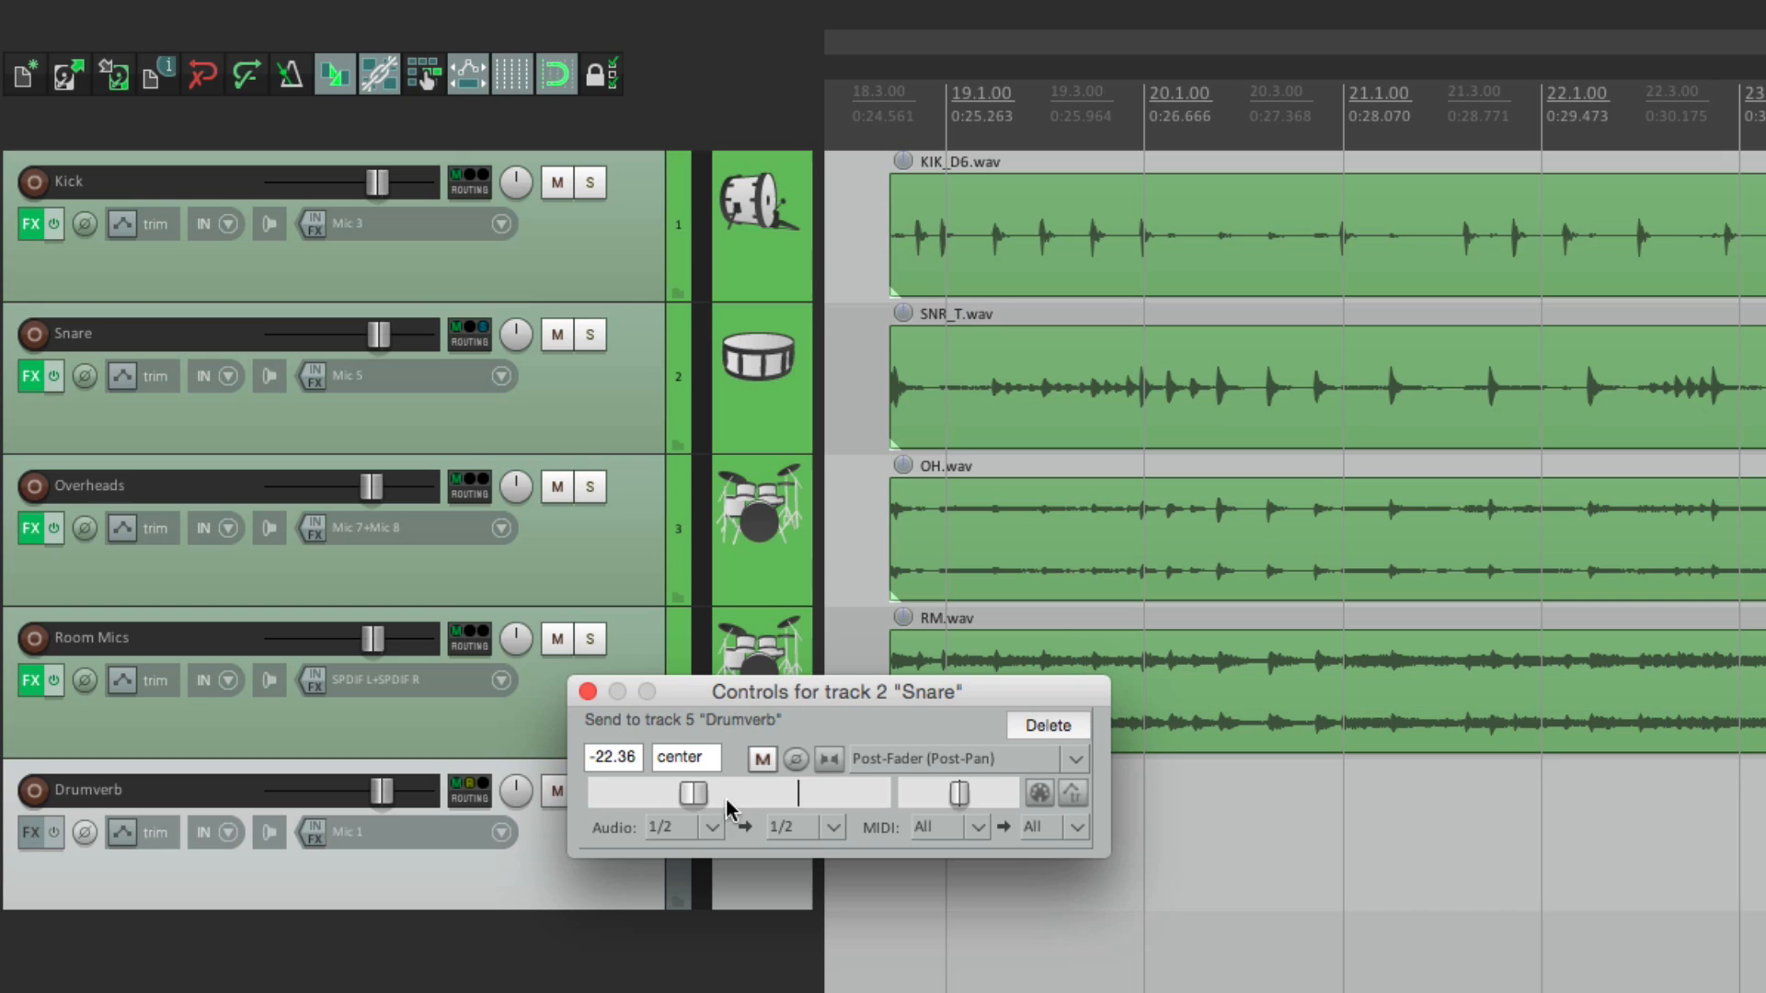
left_click_drag(695, 796, 685, 799)
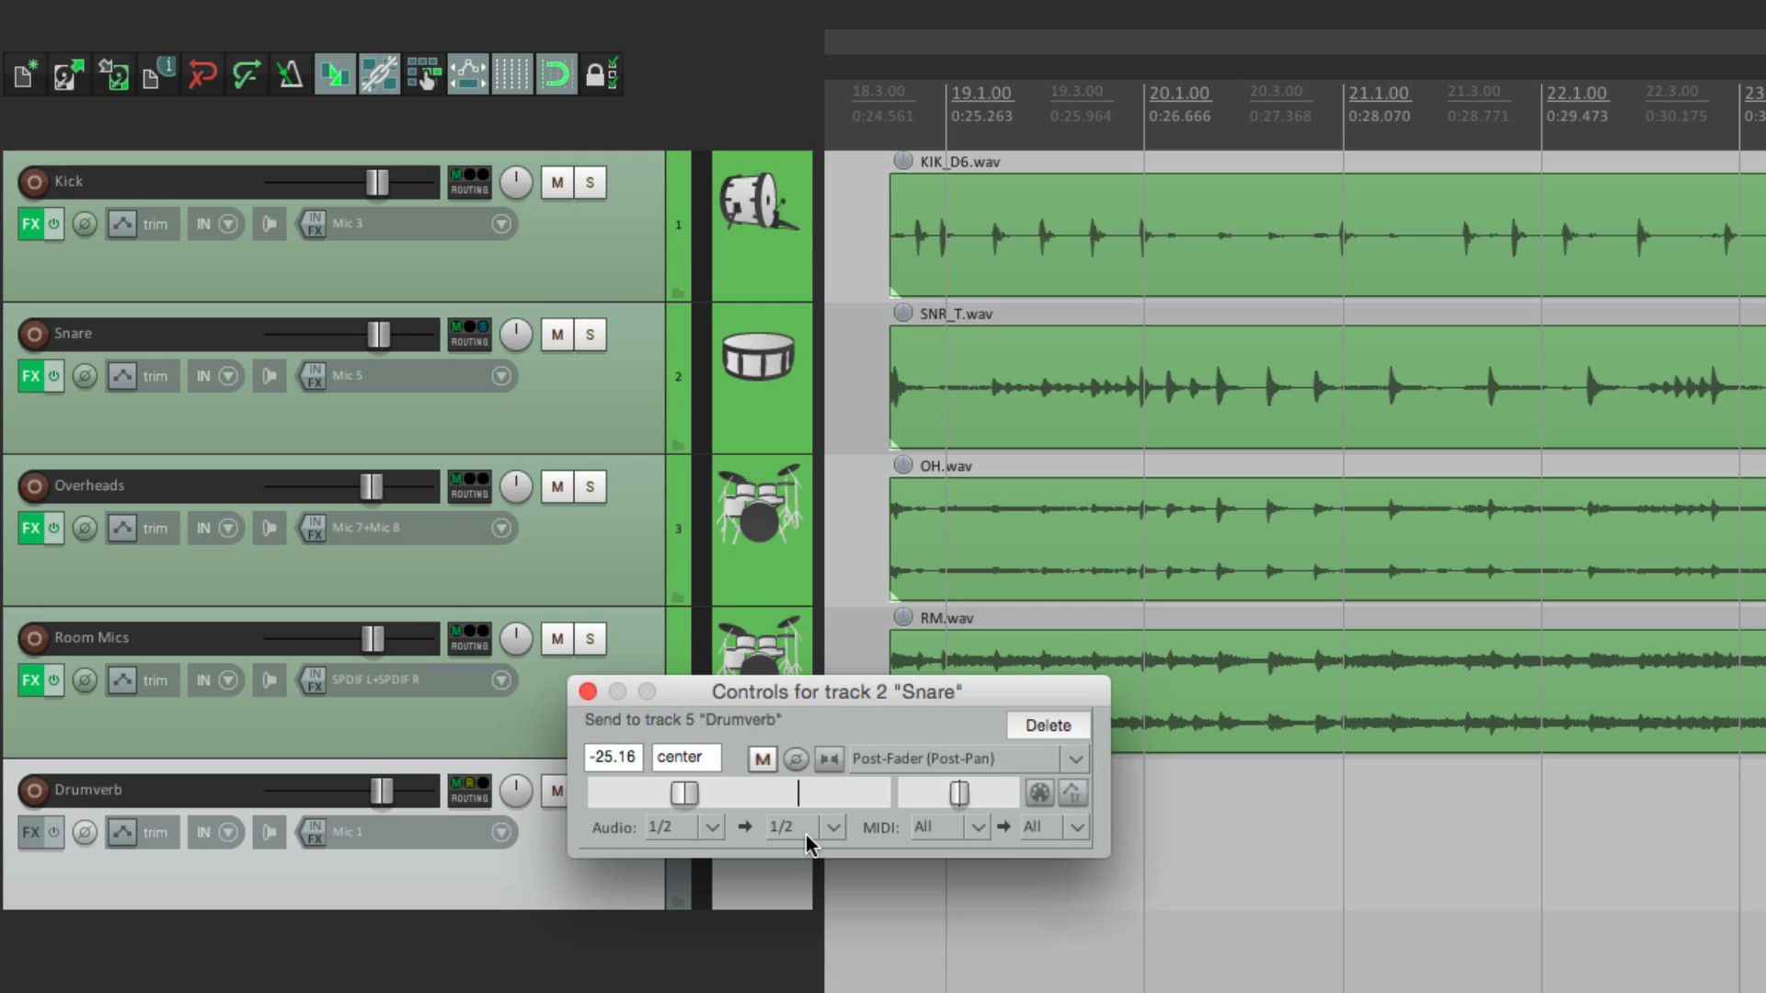
- Set the Snare send's MIDI source to None and close its send controls
left_click(980, 833)
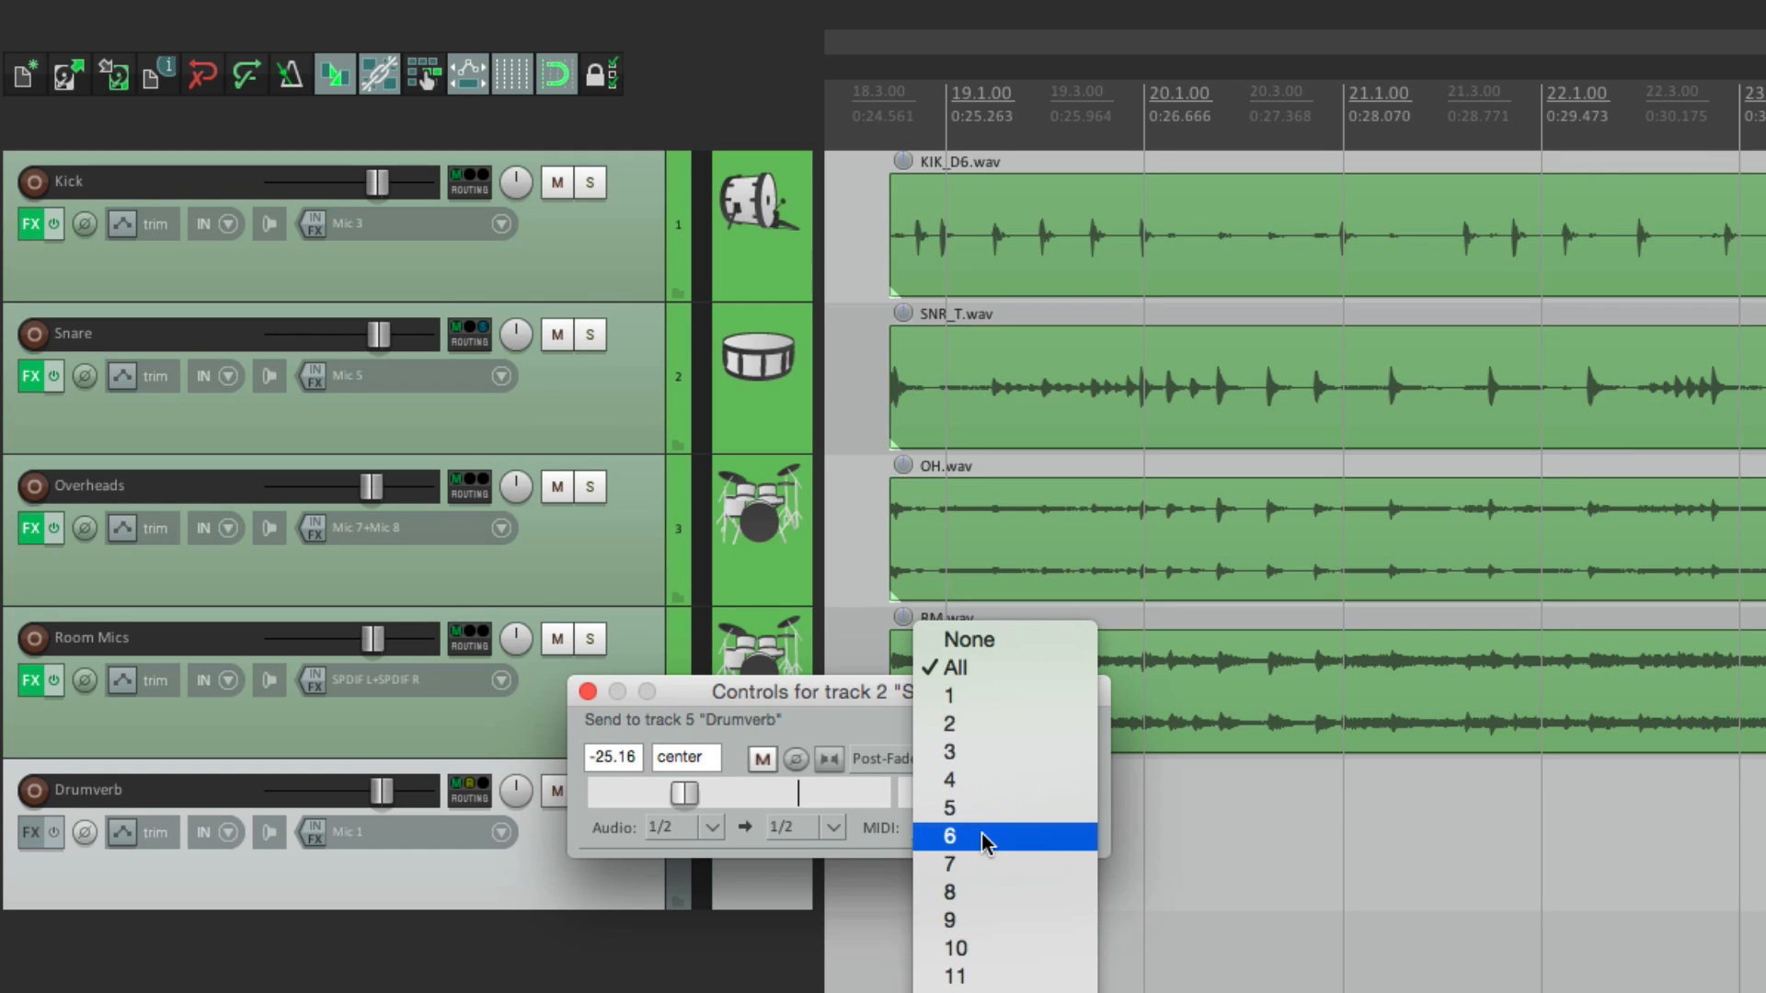
left_click(961, 641)
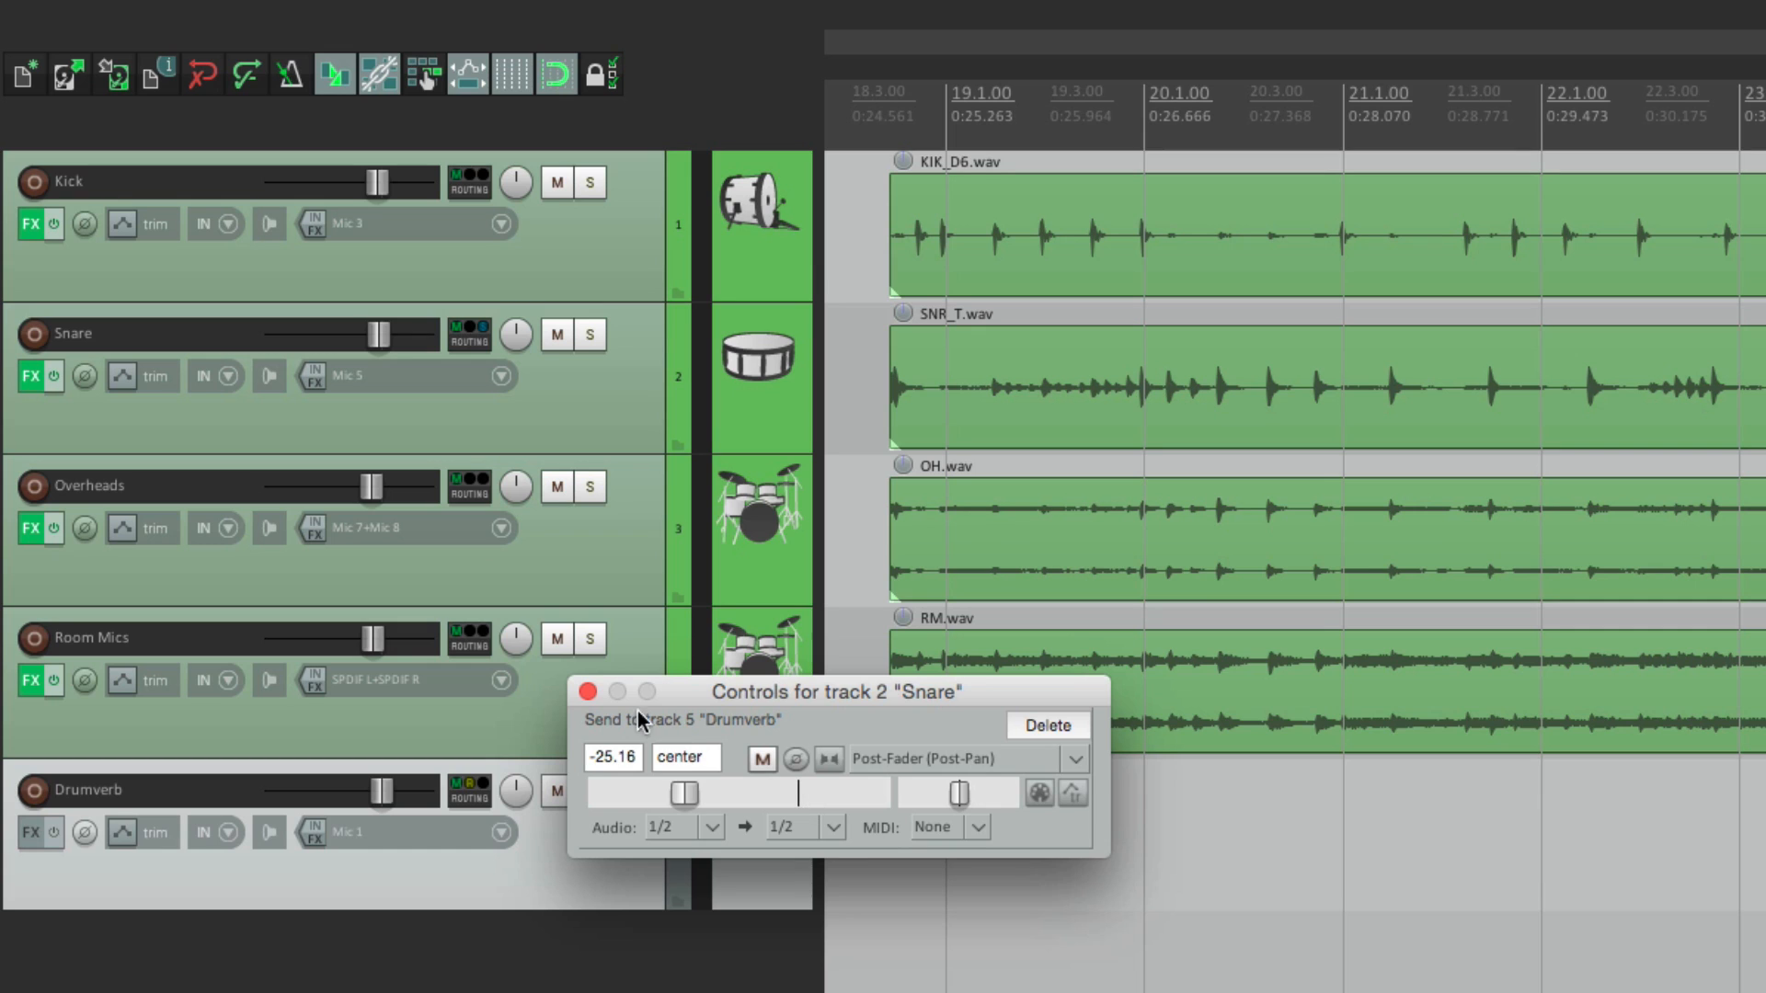
left_click(588, 692)
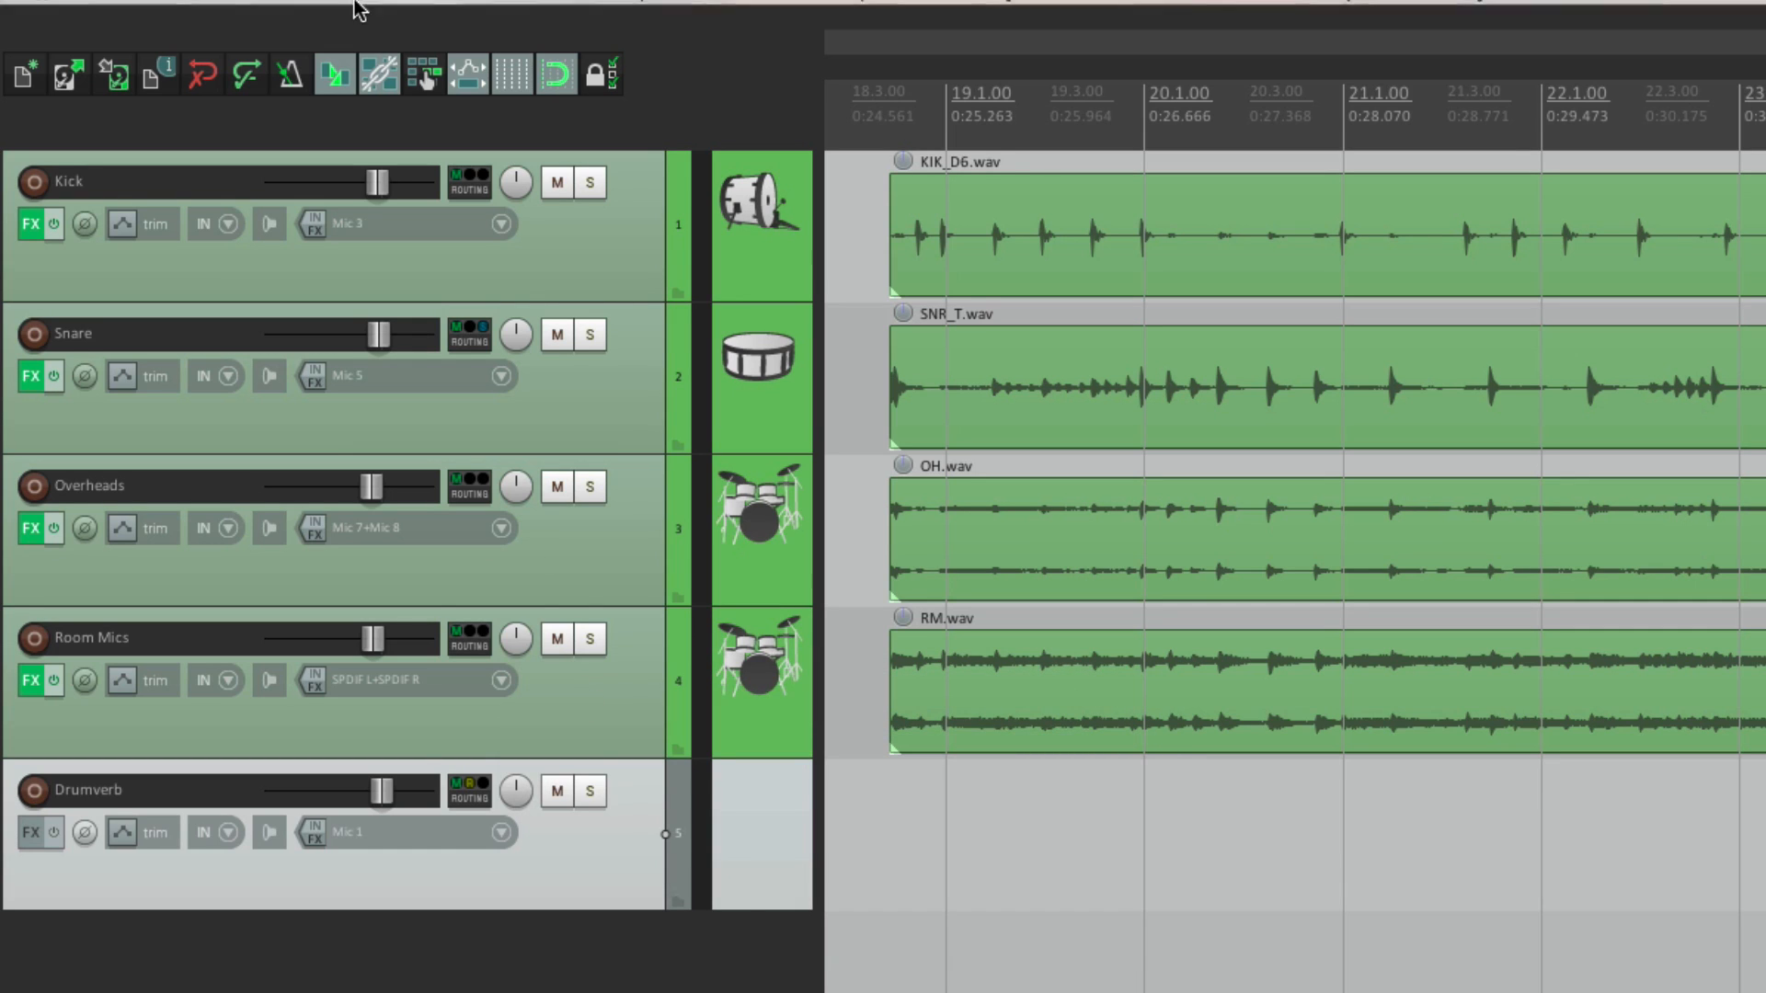
- Open the Routing Matrix and lower the Snare-to-Drumverb send level to about -27.1 dB
left_click(348, 15)
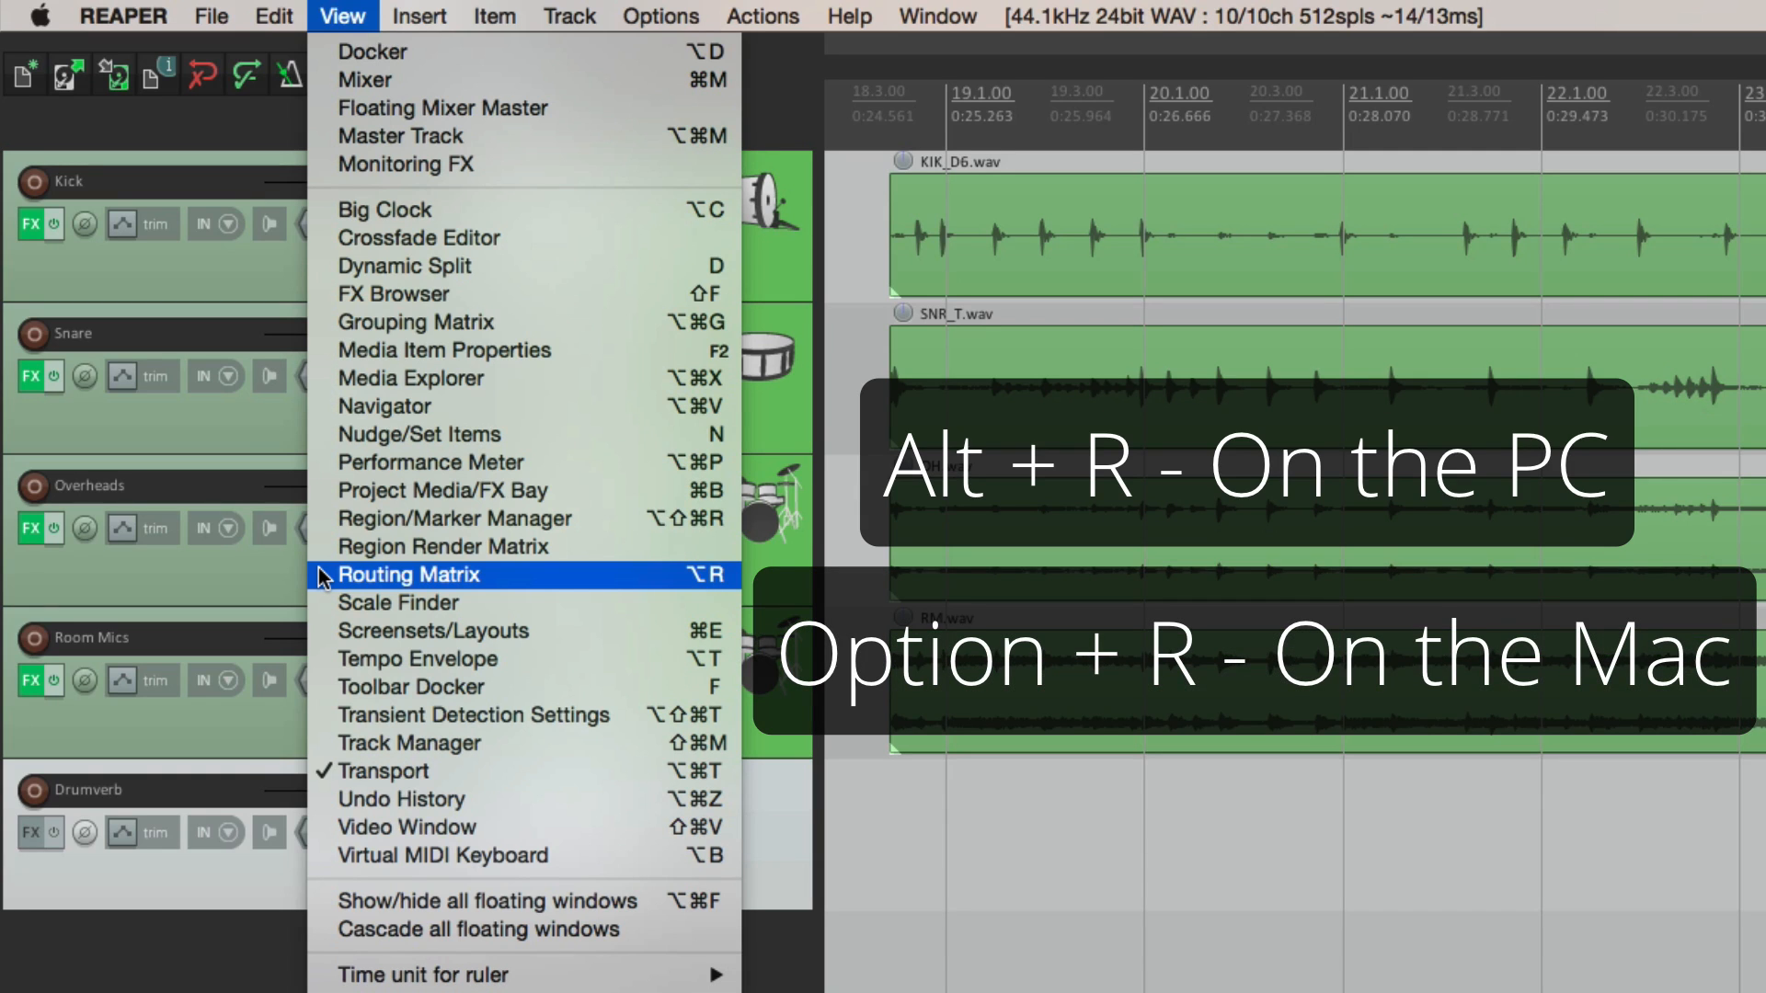
left_click(409, 575)
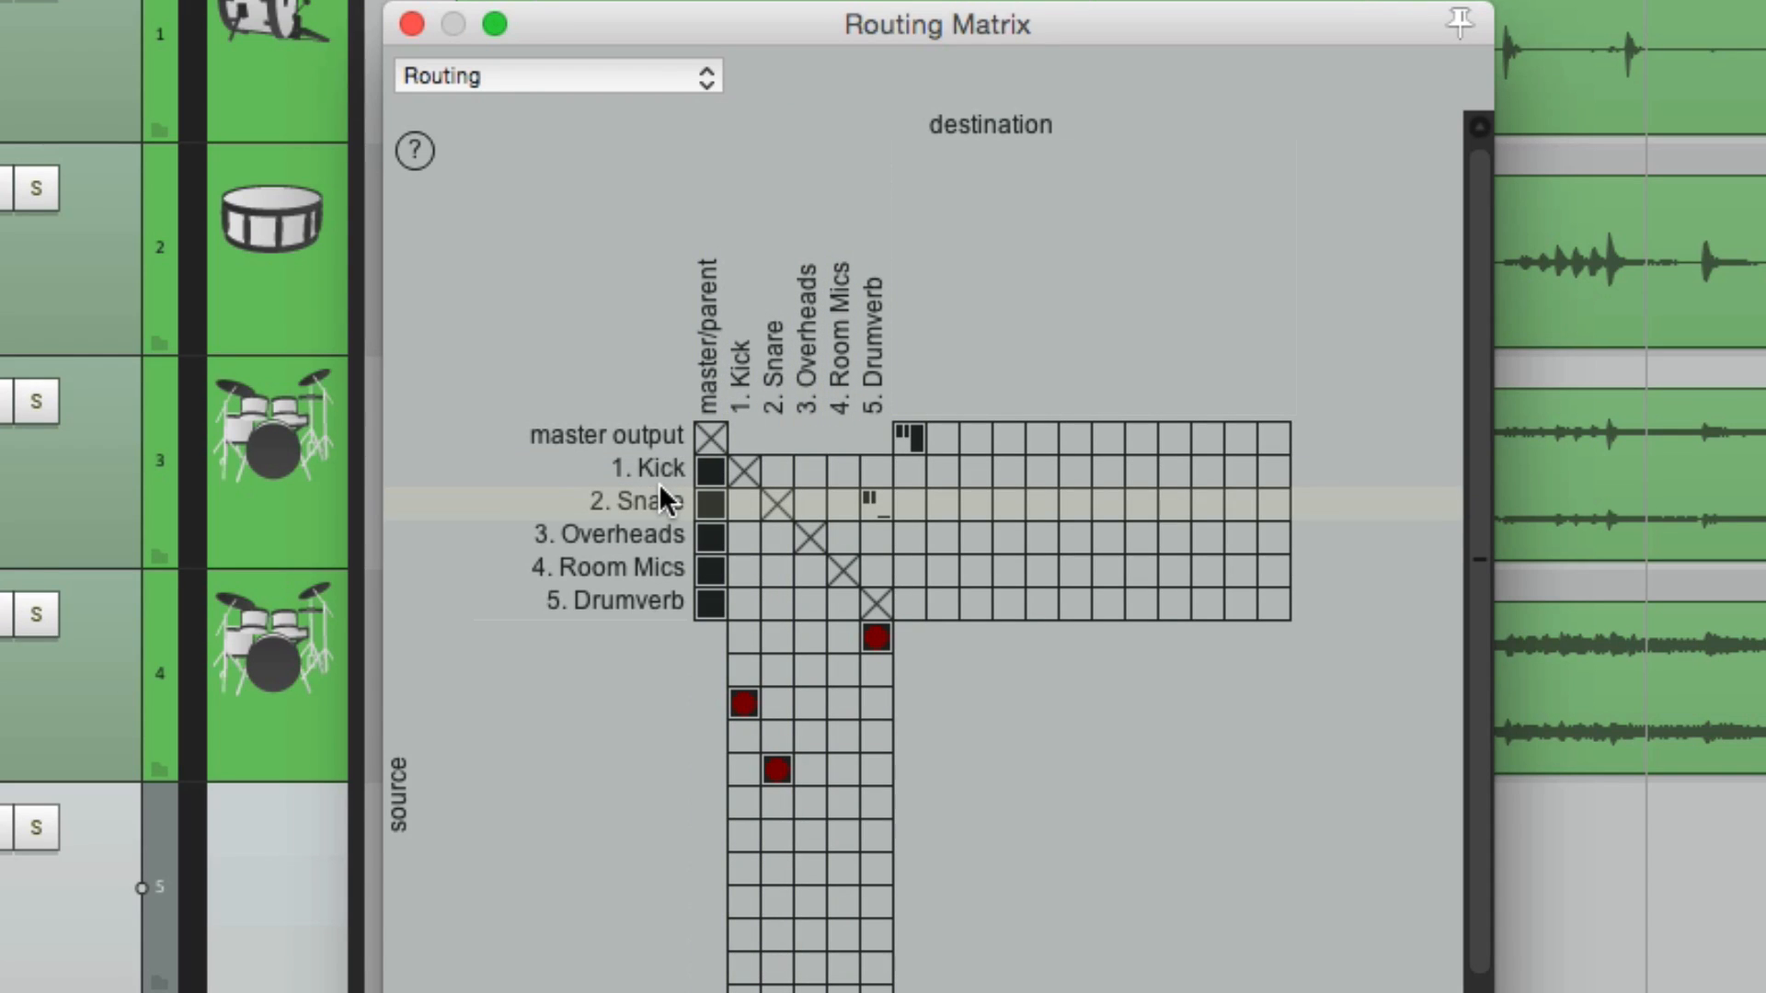
mouse_move(863, 508)
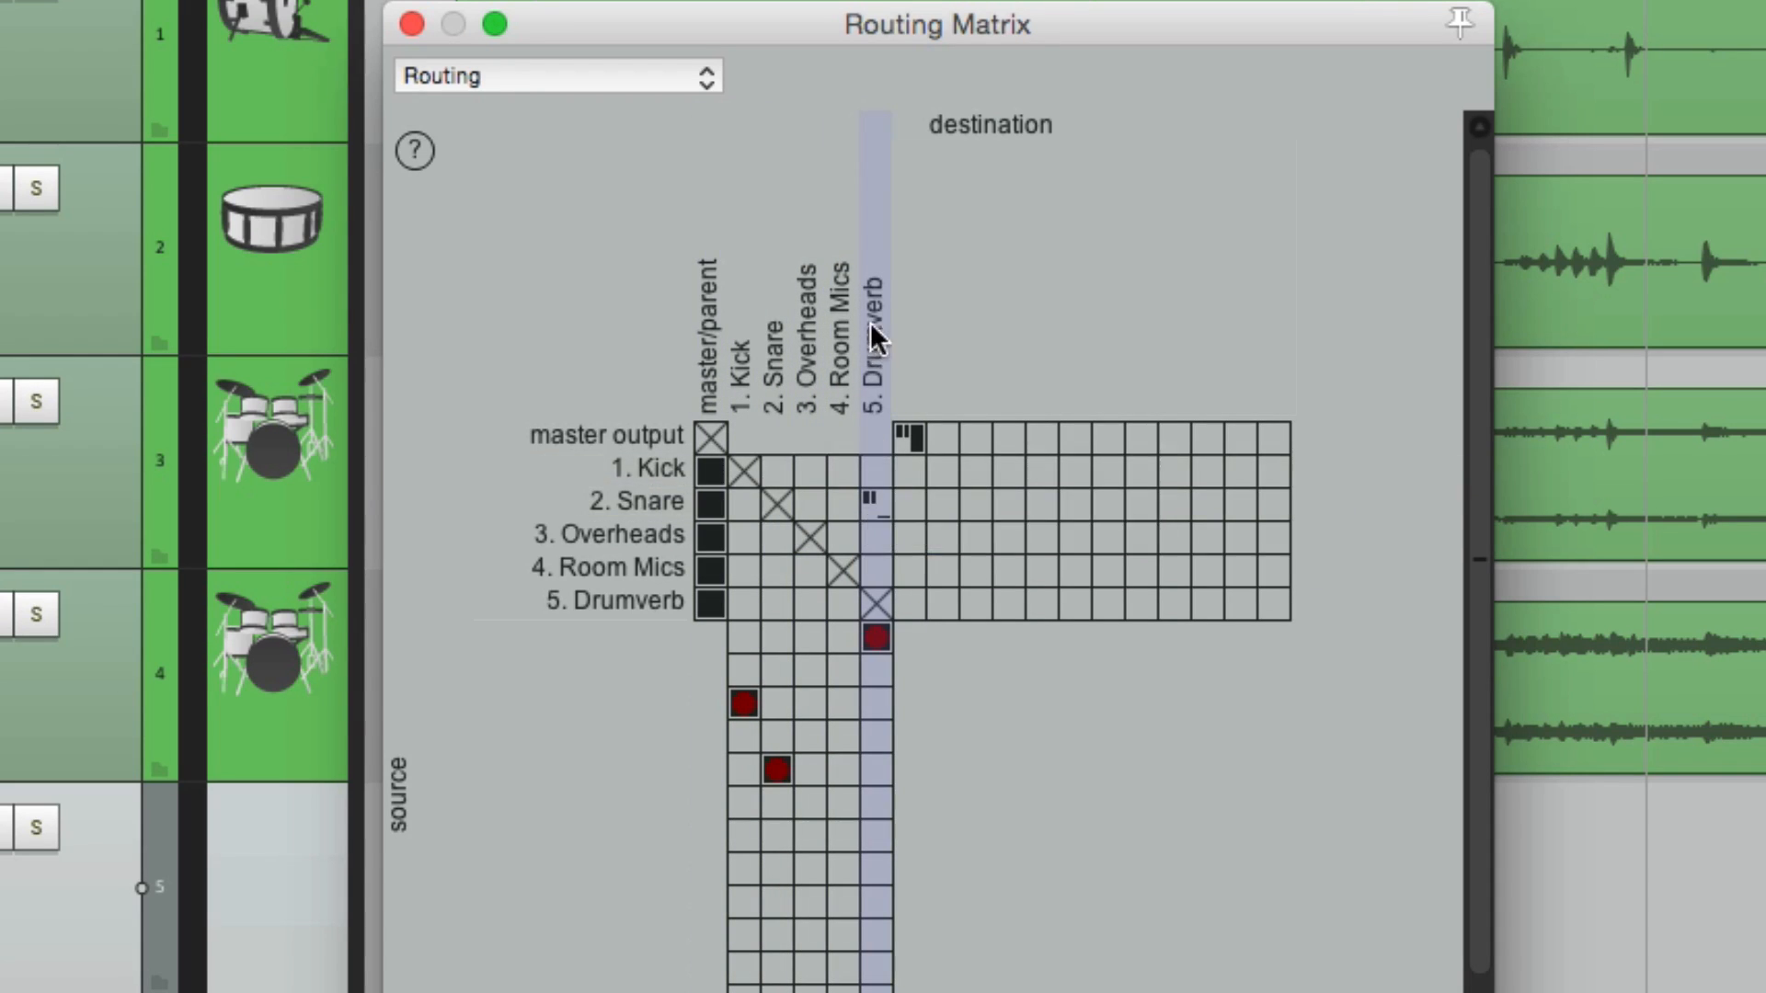
left_click(870, 499)
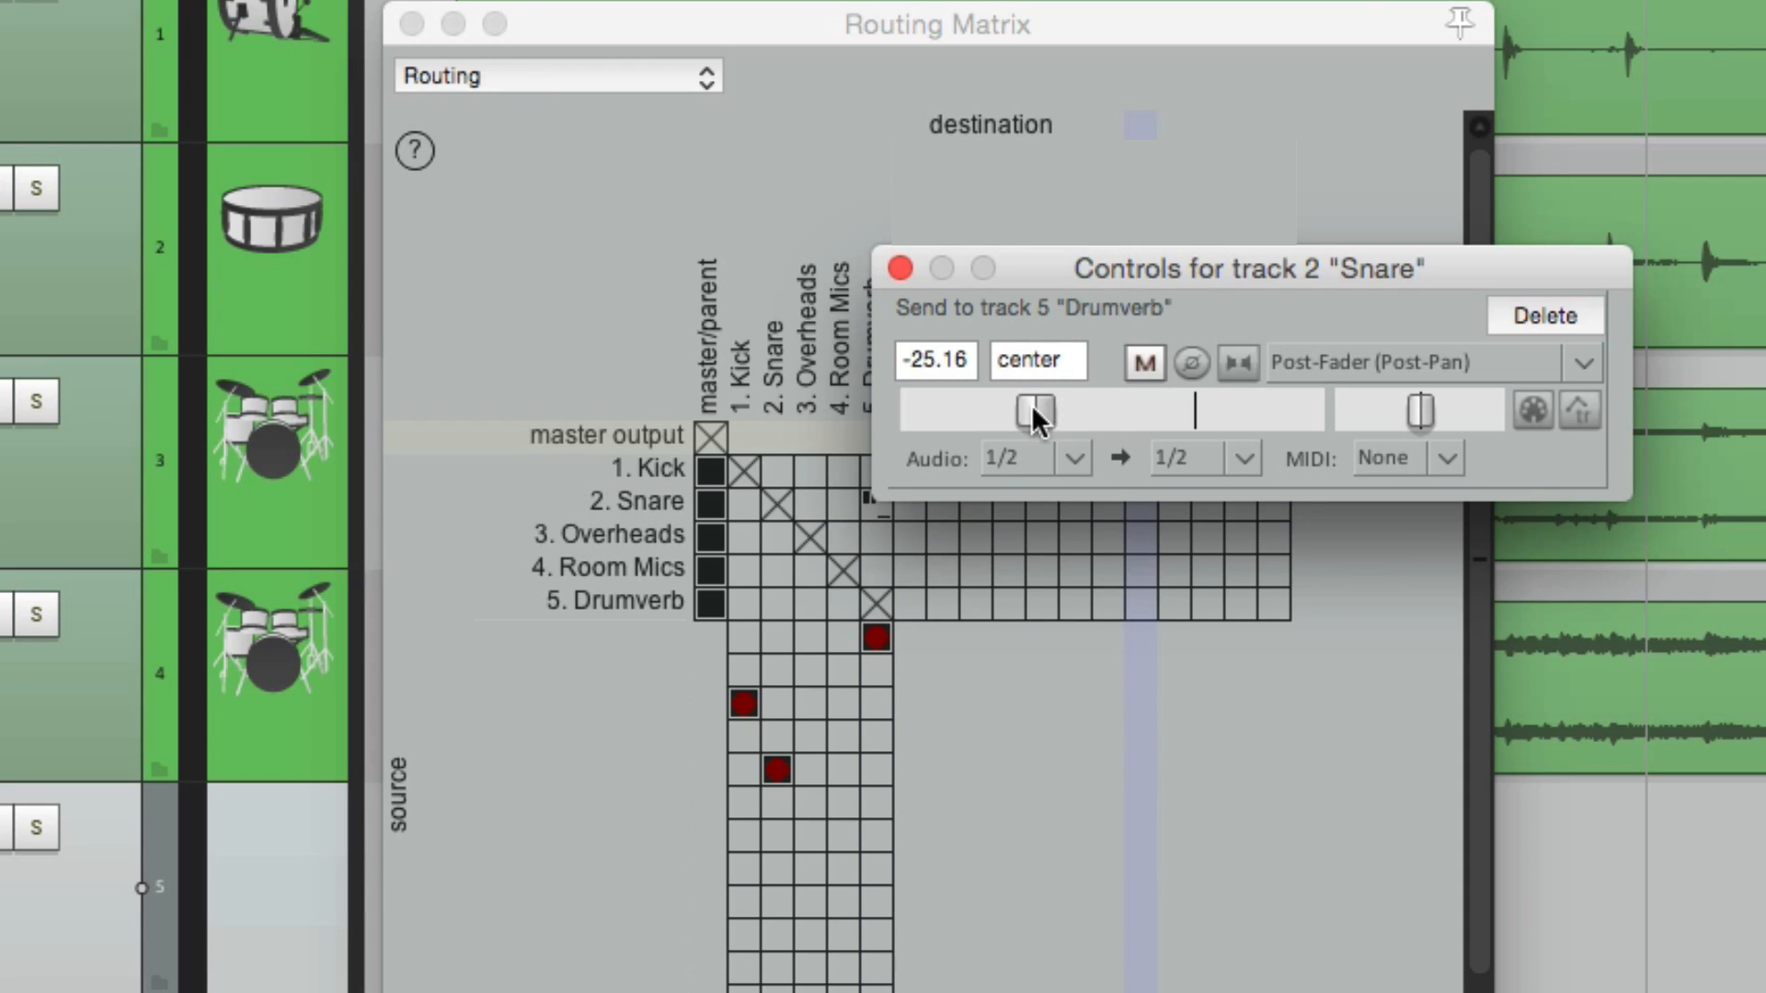
mouse_move(1033, 410)
left_mouse_down()
mouse_move(986, 419)
mouse_move(1024, 421)
left_mouse_up()
left_click(900, 268)
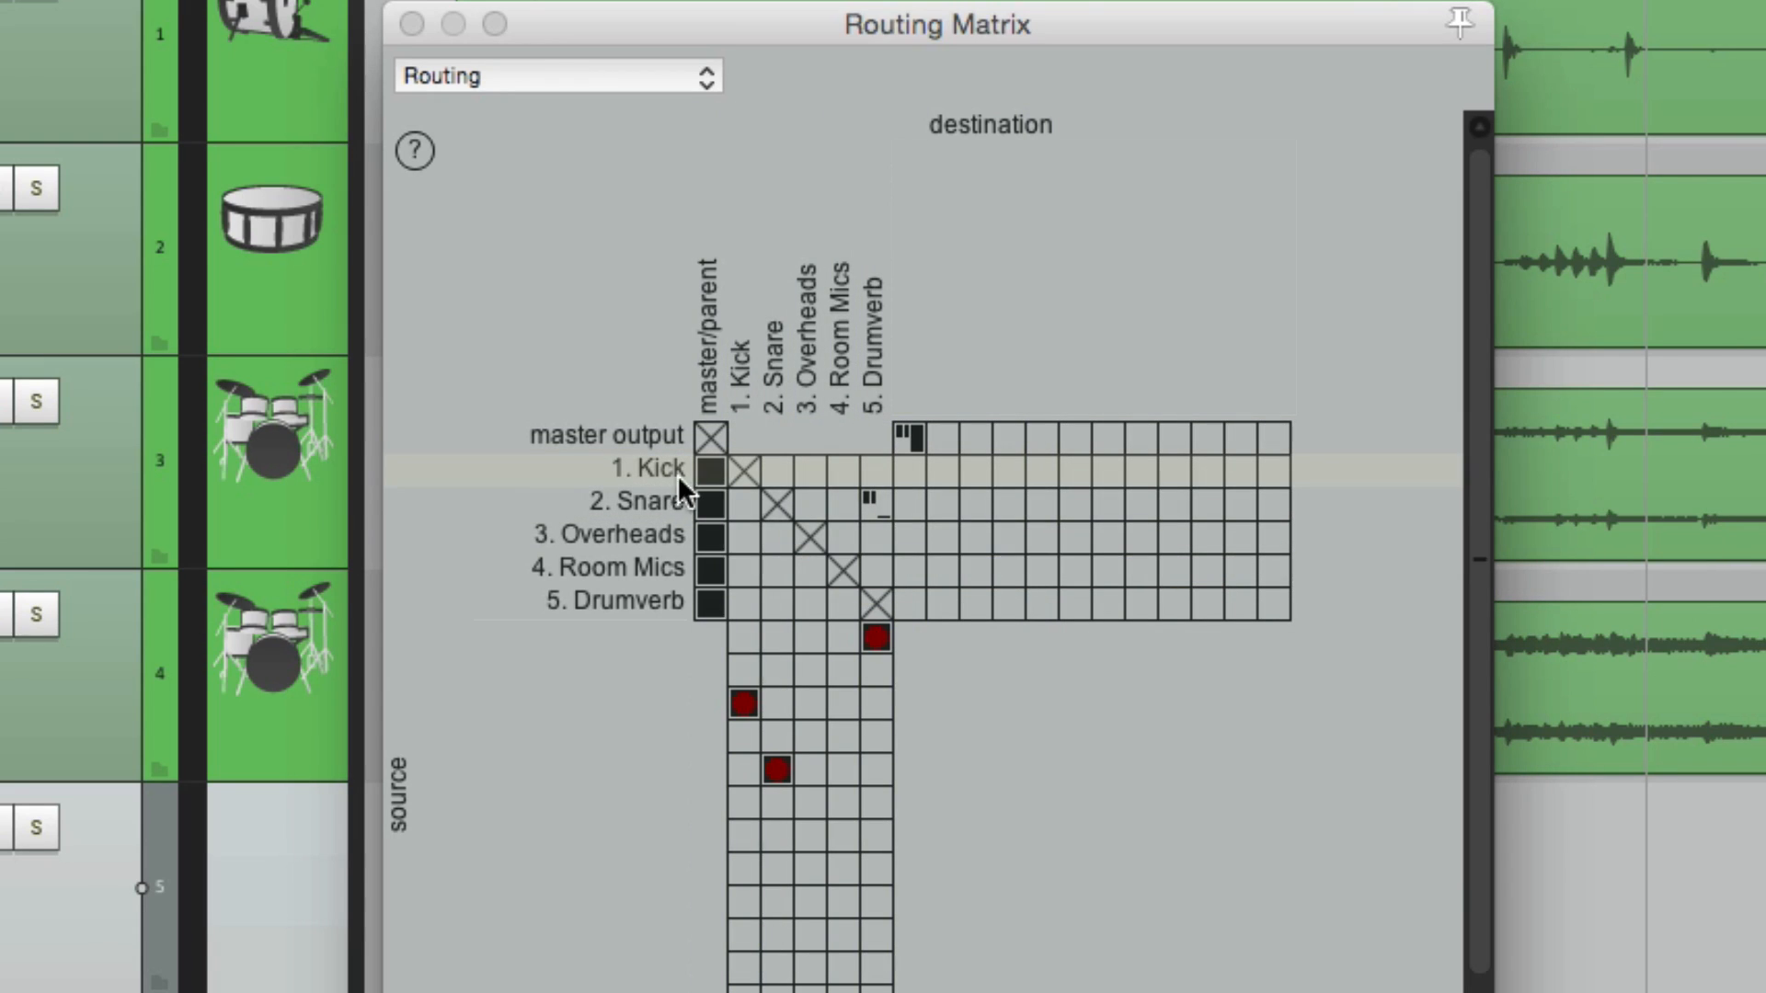
left_click(869, 475)
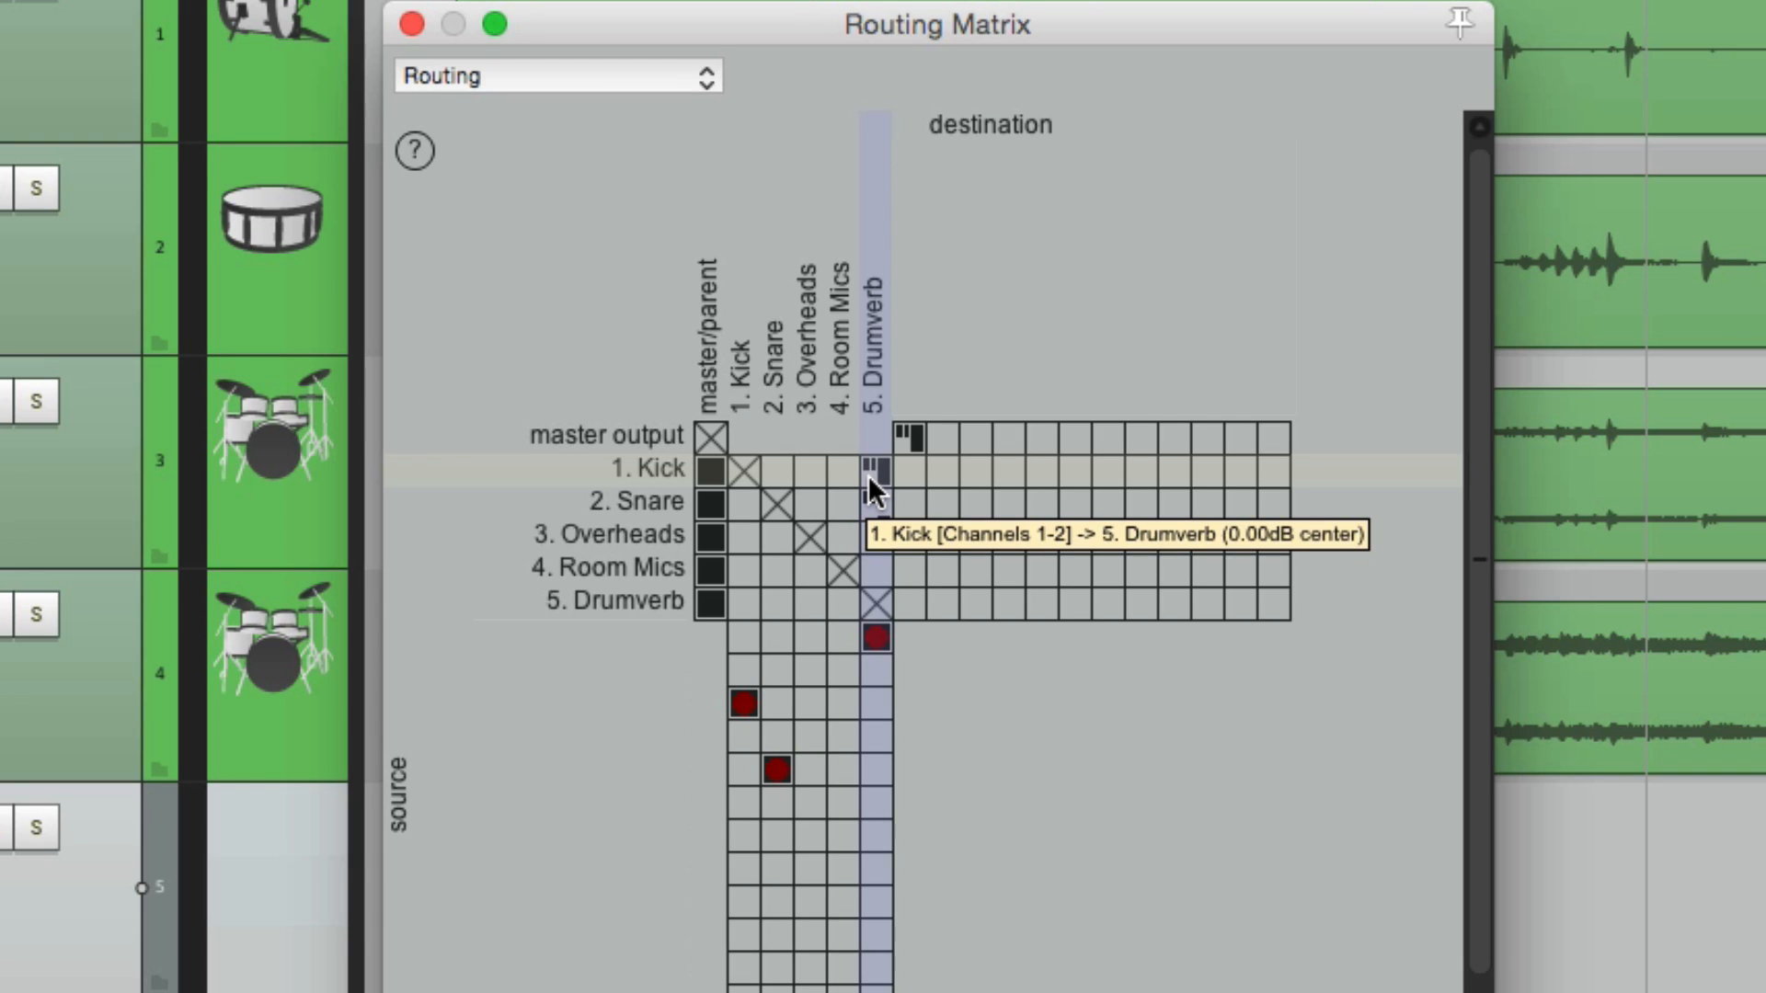
right_click(868, 474)
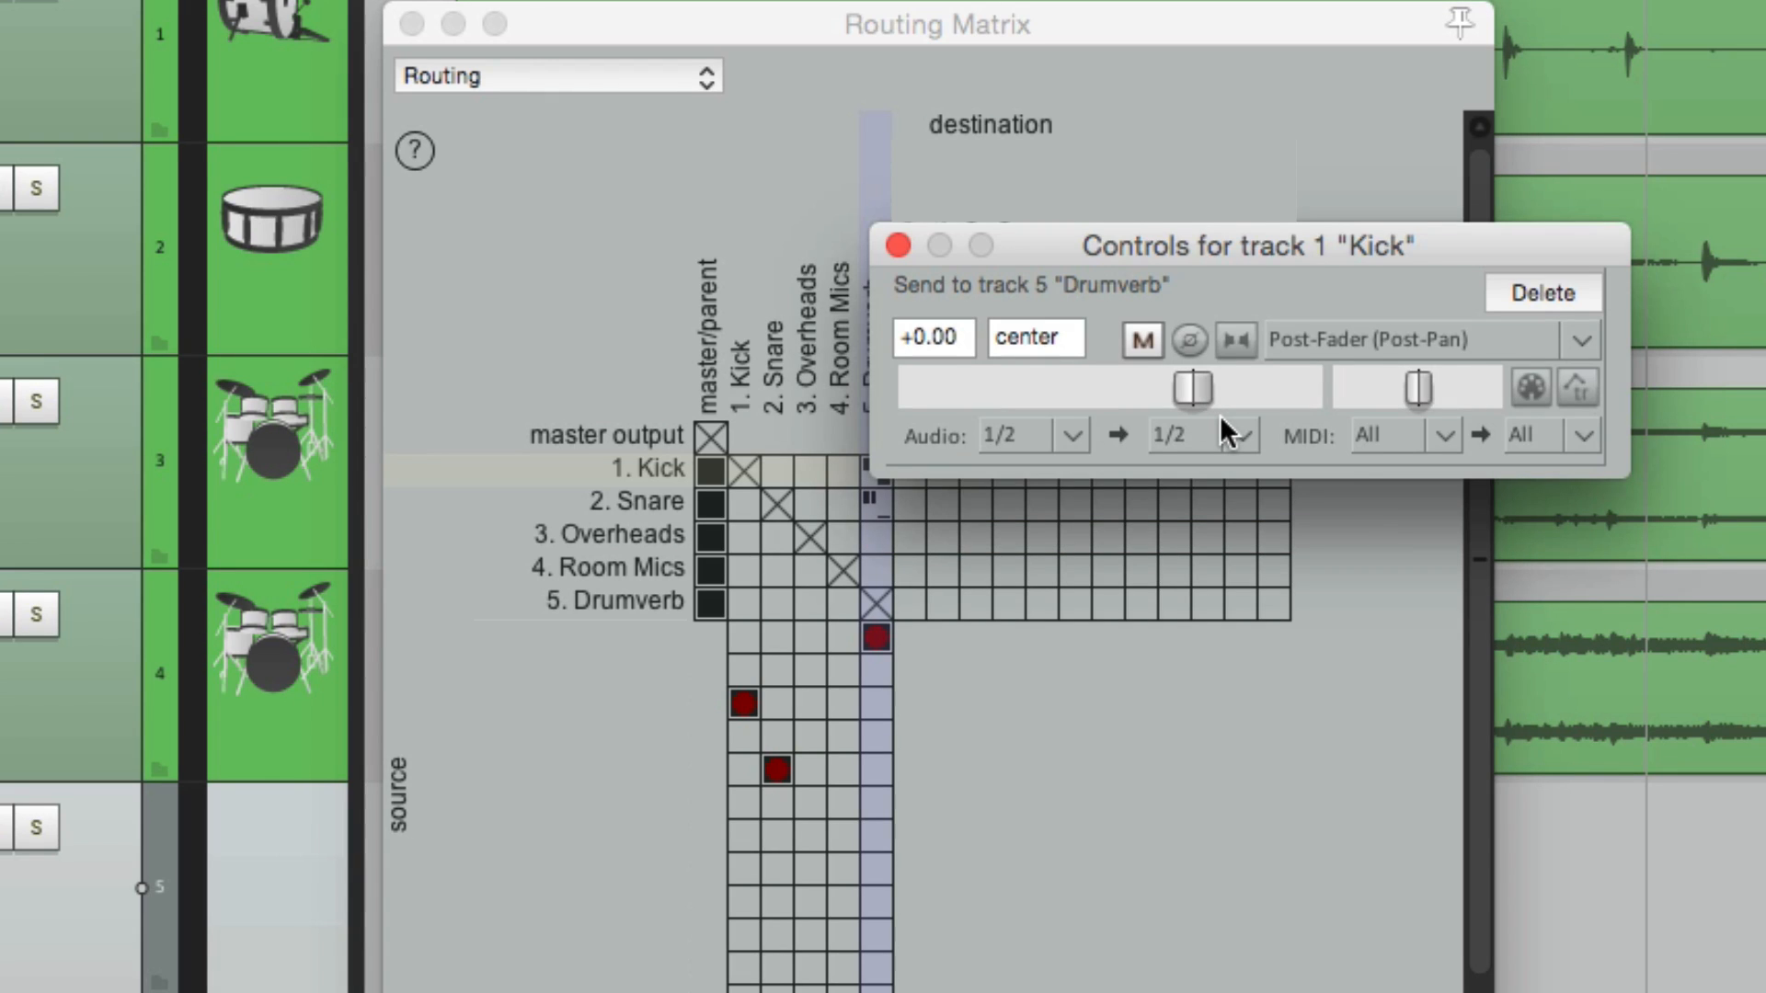
left_click(1516, 293)
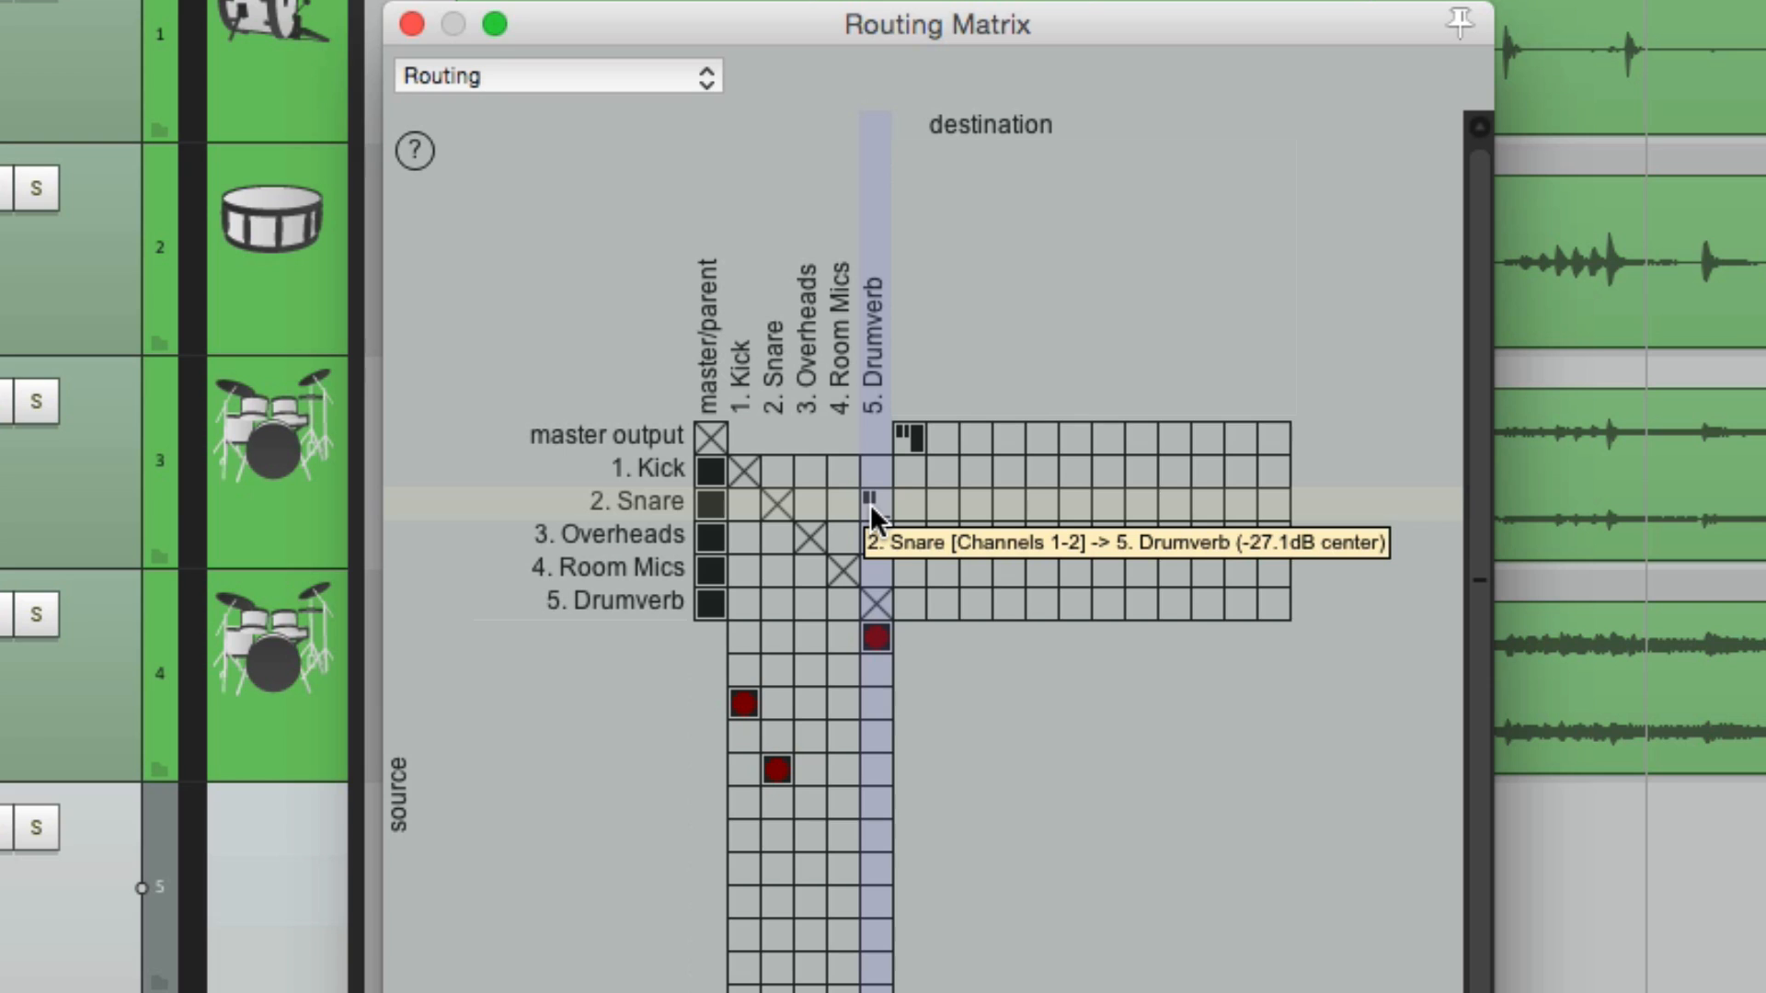
- Add sends from Kick, Overheads and Room Mics to Drumverb in the matrix, checking the Kick send's settings
left_click(870, 465)
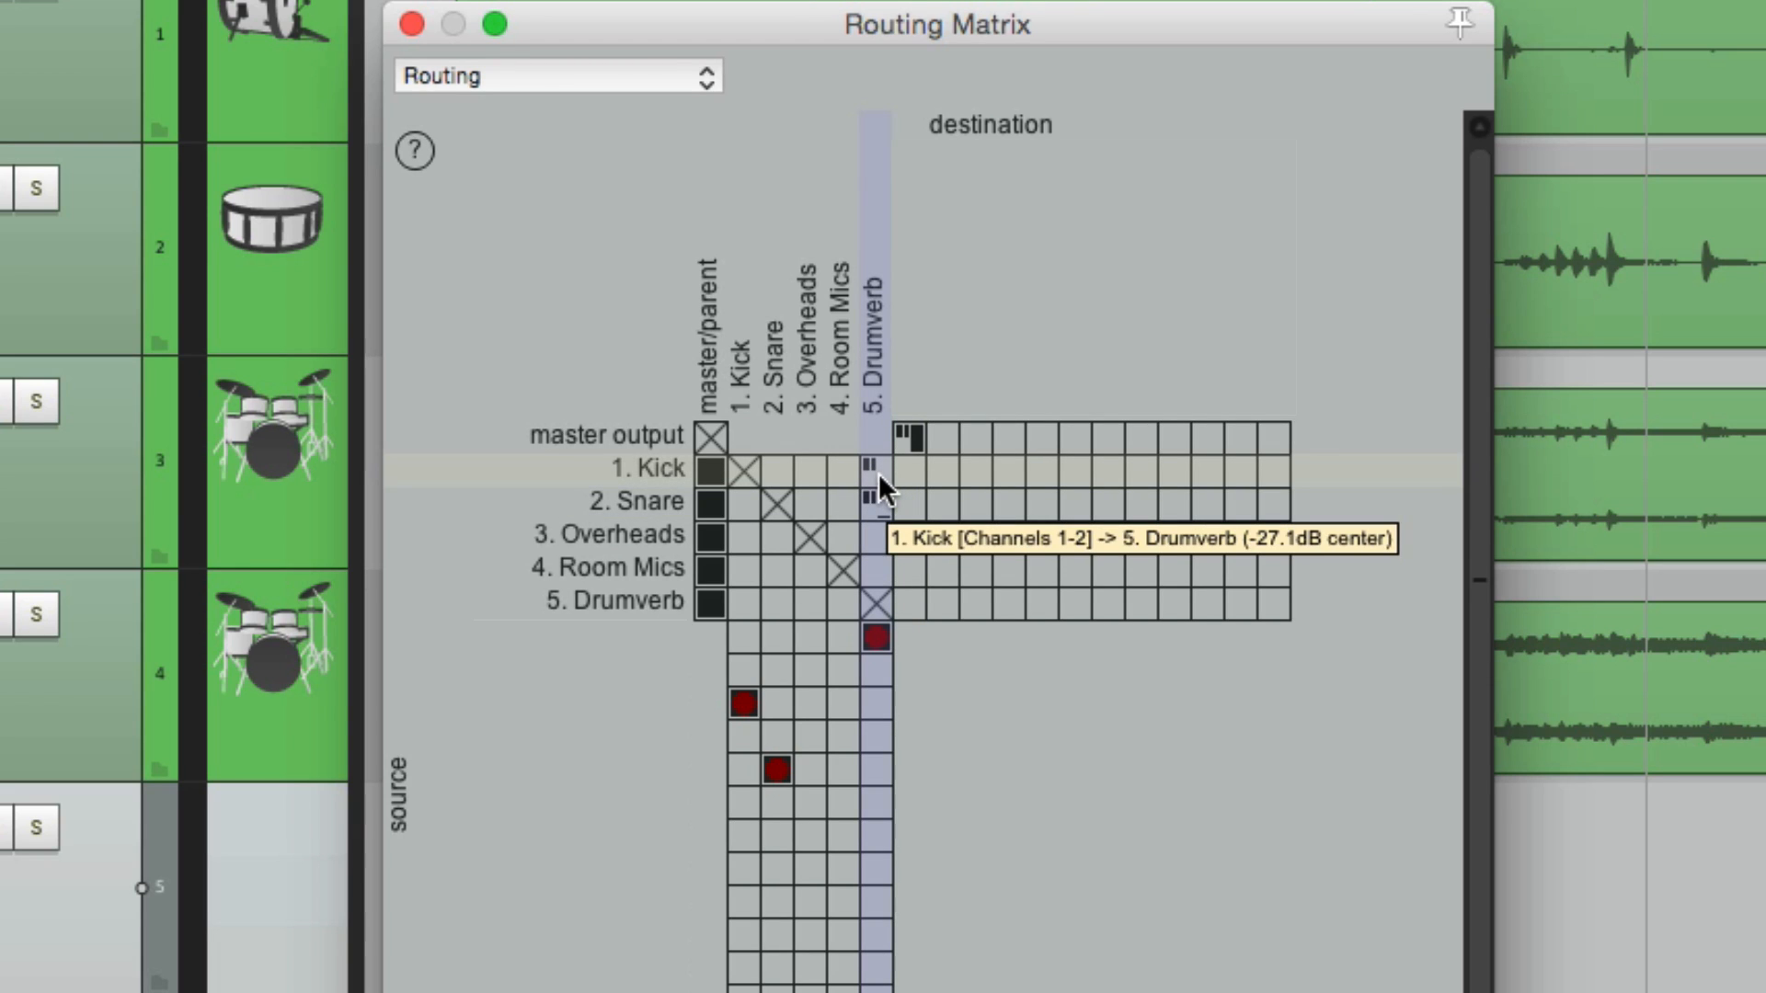
right_click(879, 473)
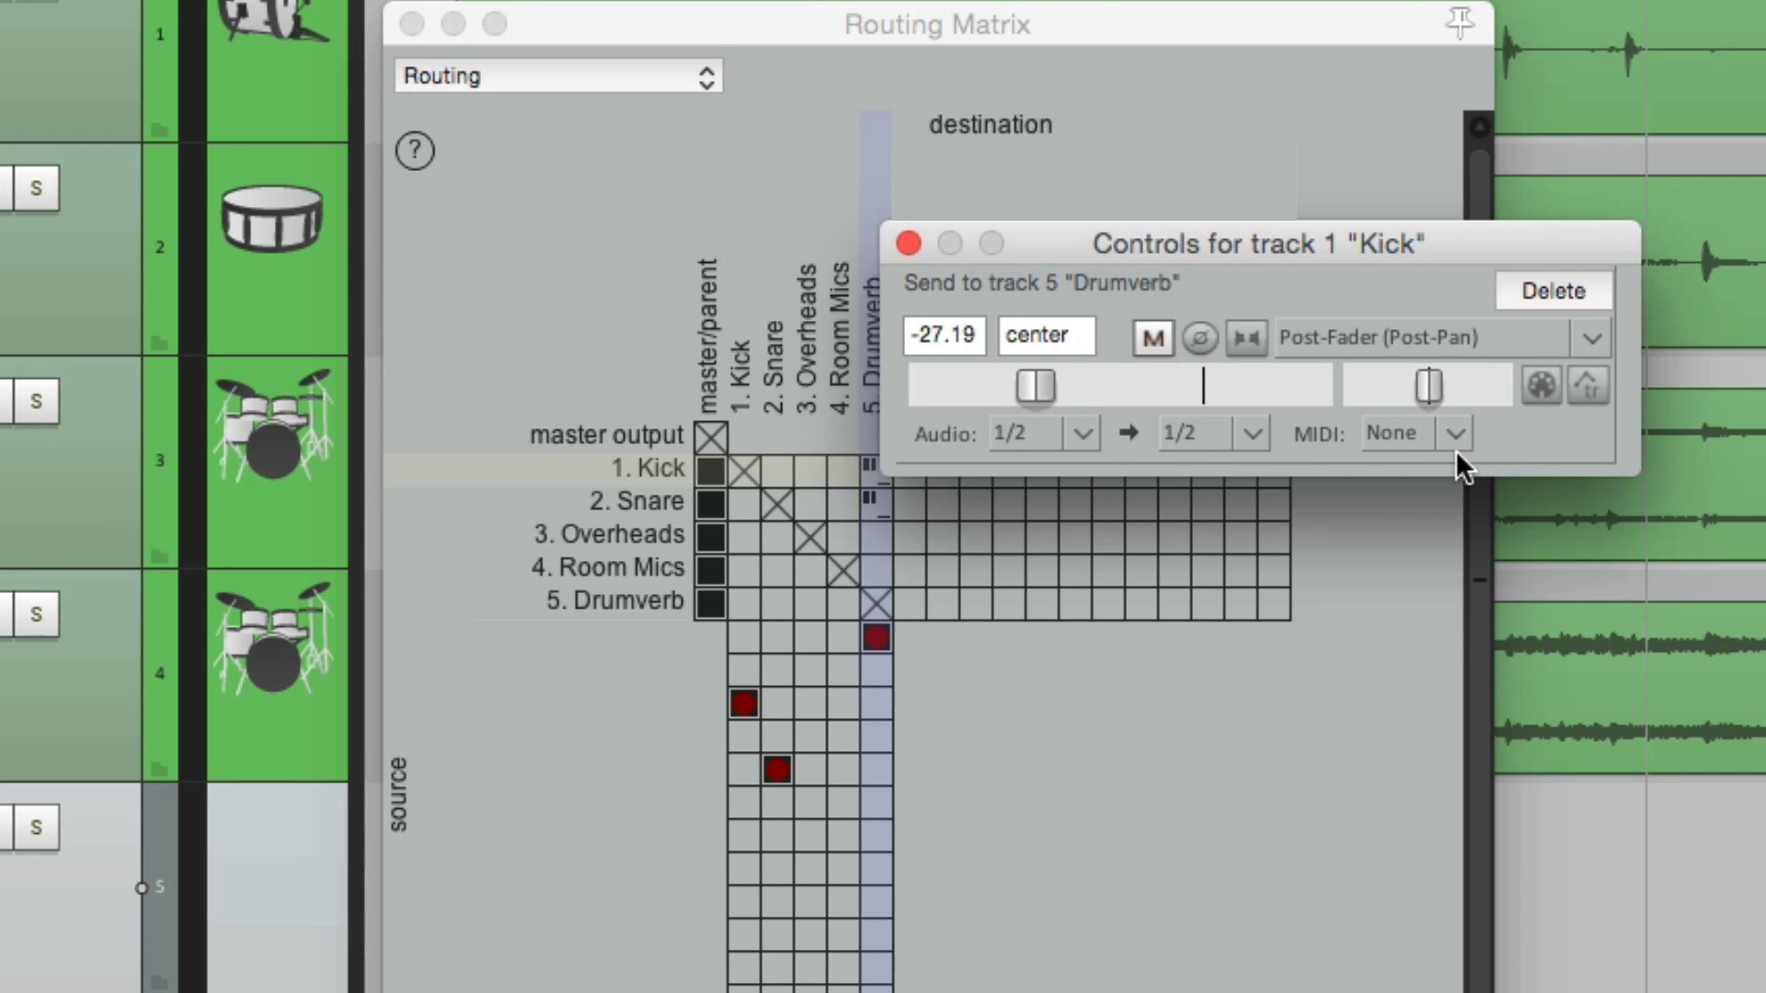
left_click(908, 243)
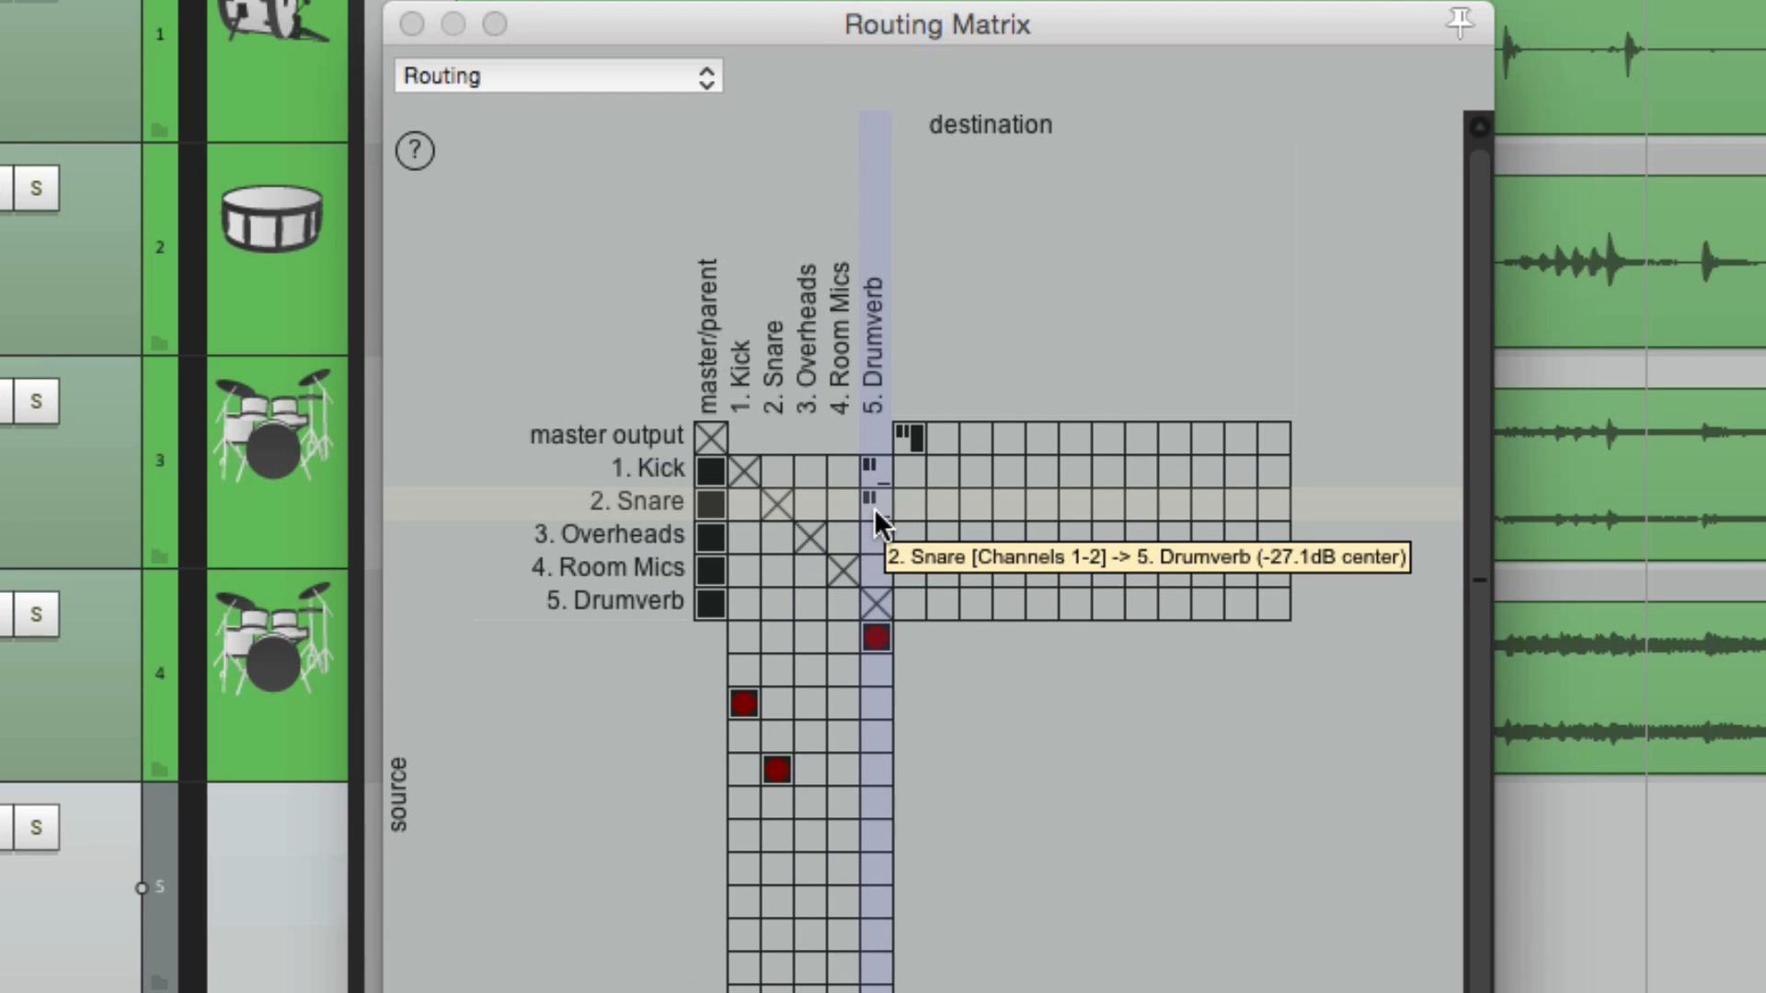
left_click(873, 531)
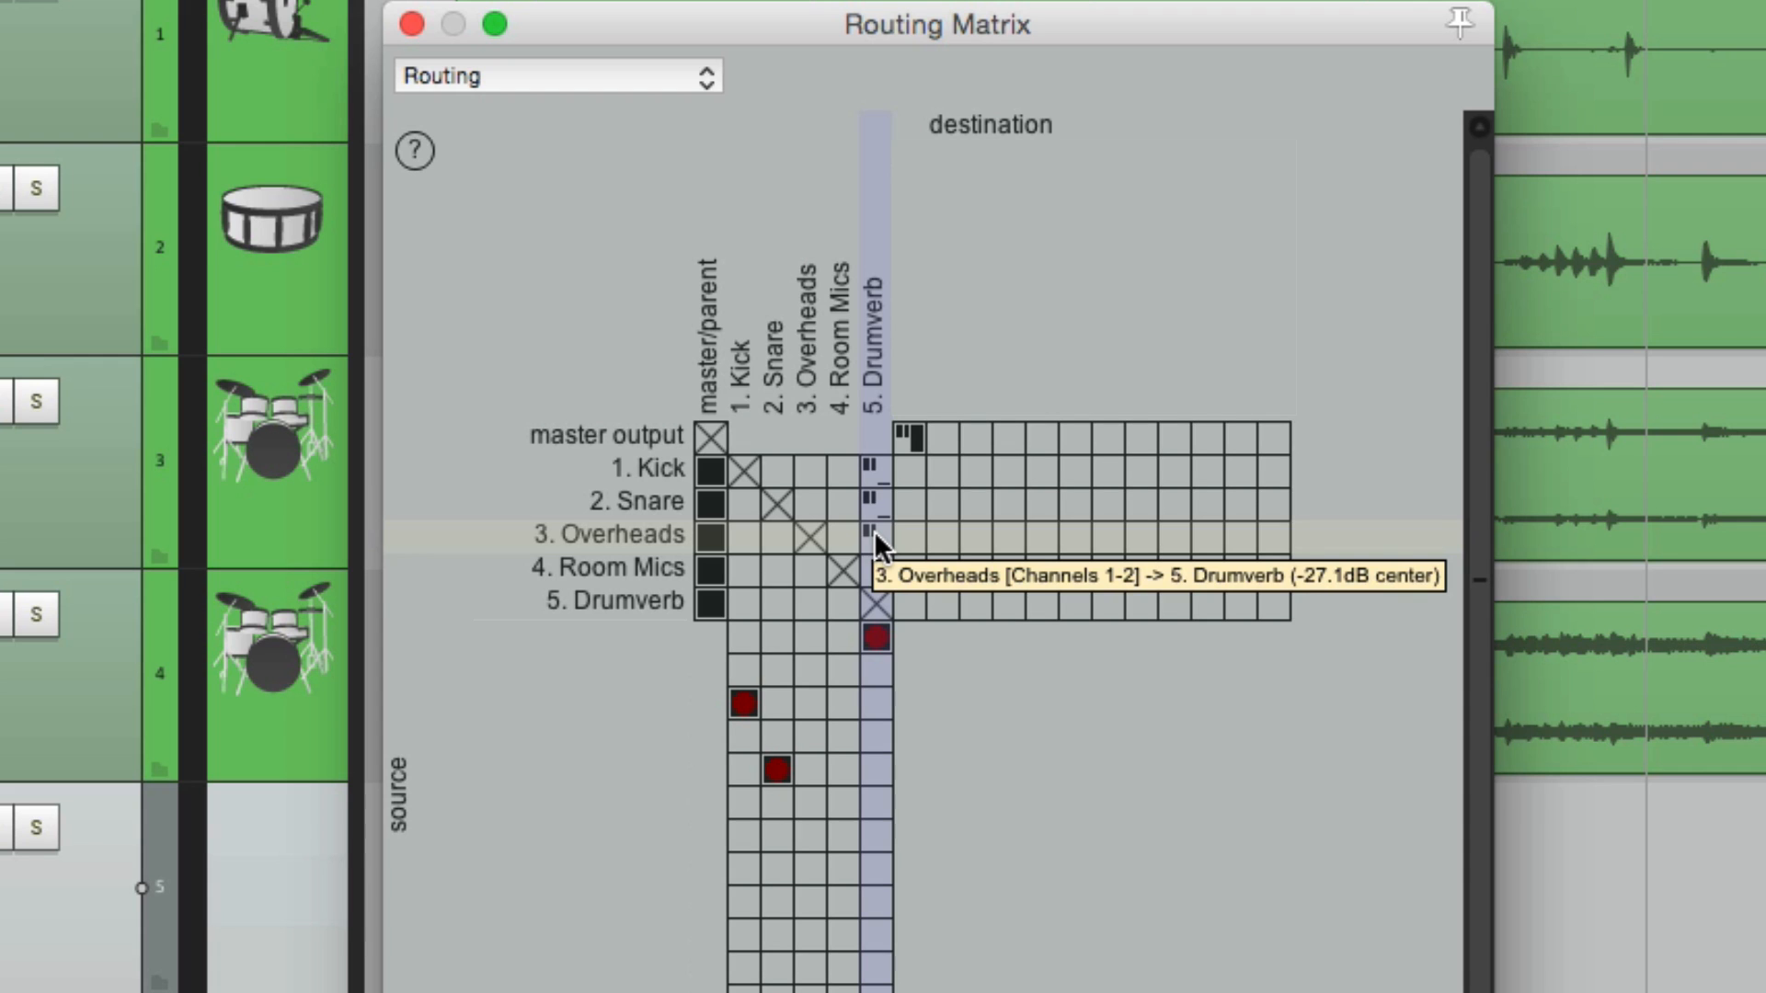
left_click(874, 563)
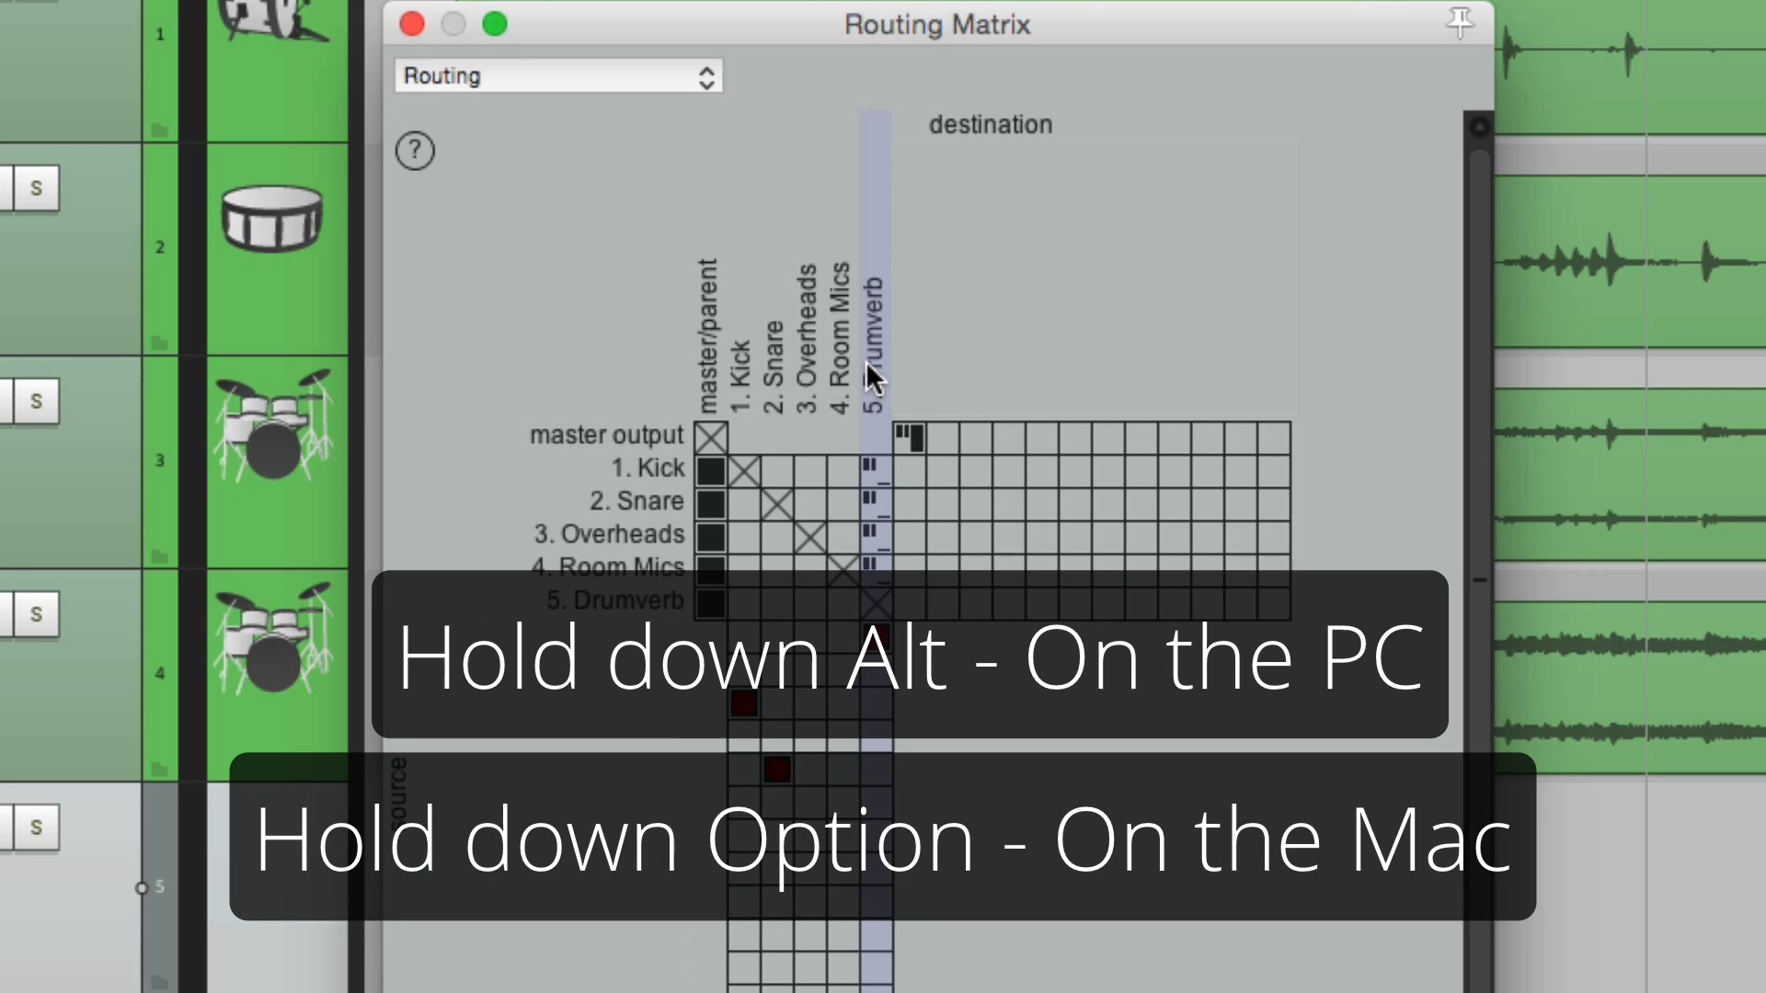
- Remove the Kick, Snare and Overheads sends to Drumverb, and sweep across the Drumverb column from Room Mics up to Kick
left_click(868, 471, "alt")
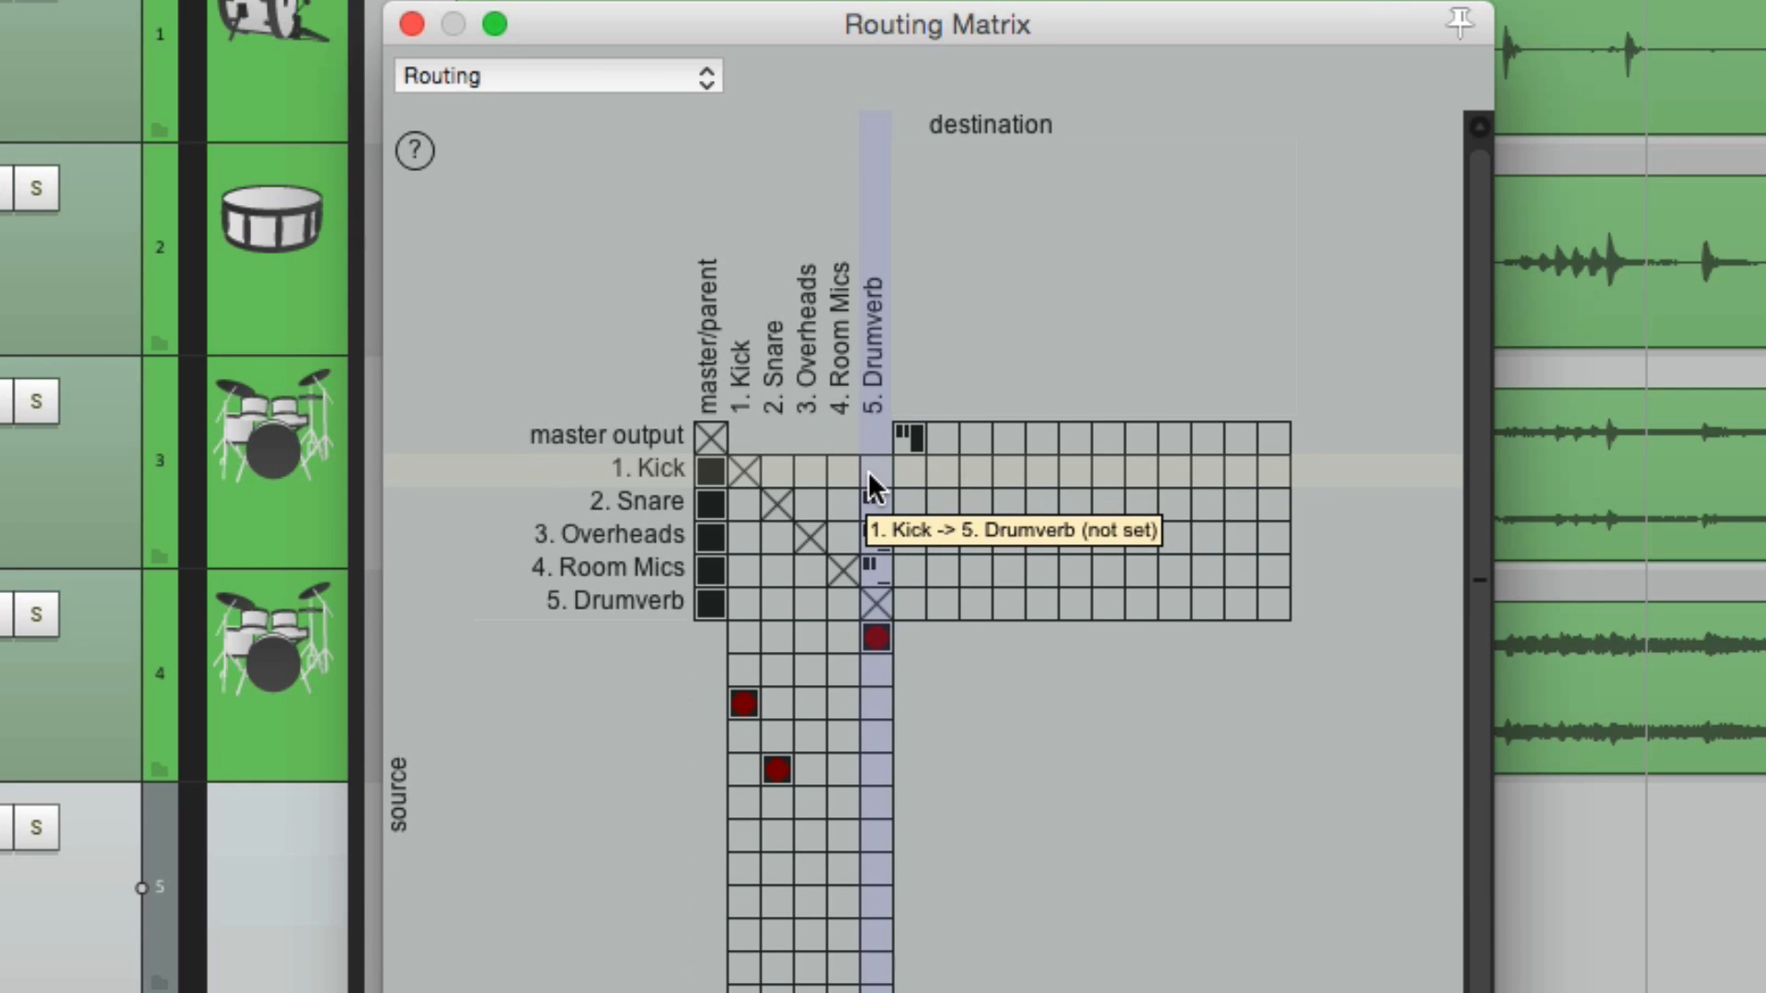
left_click(881, 504, "alt")
left_click(880, 534, "alt")
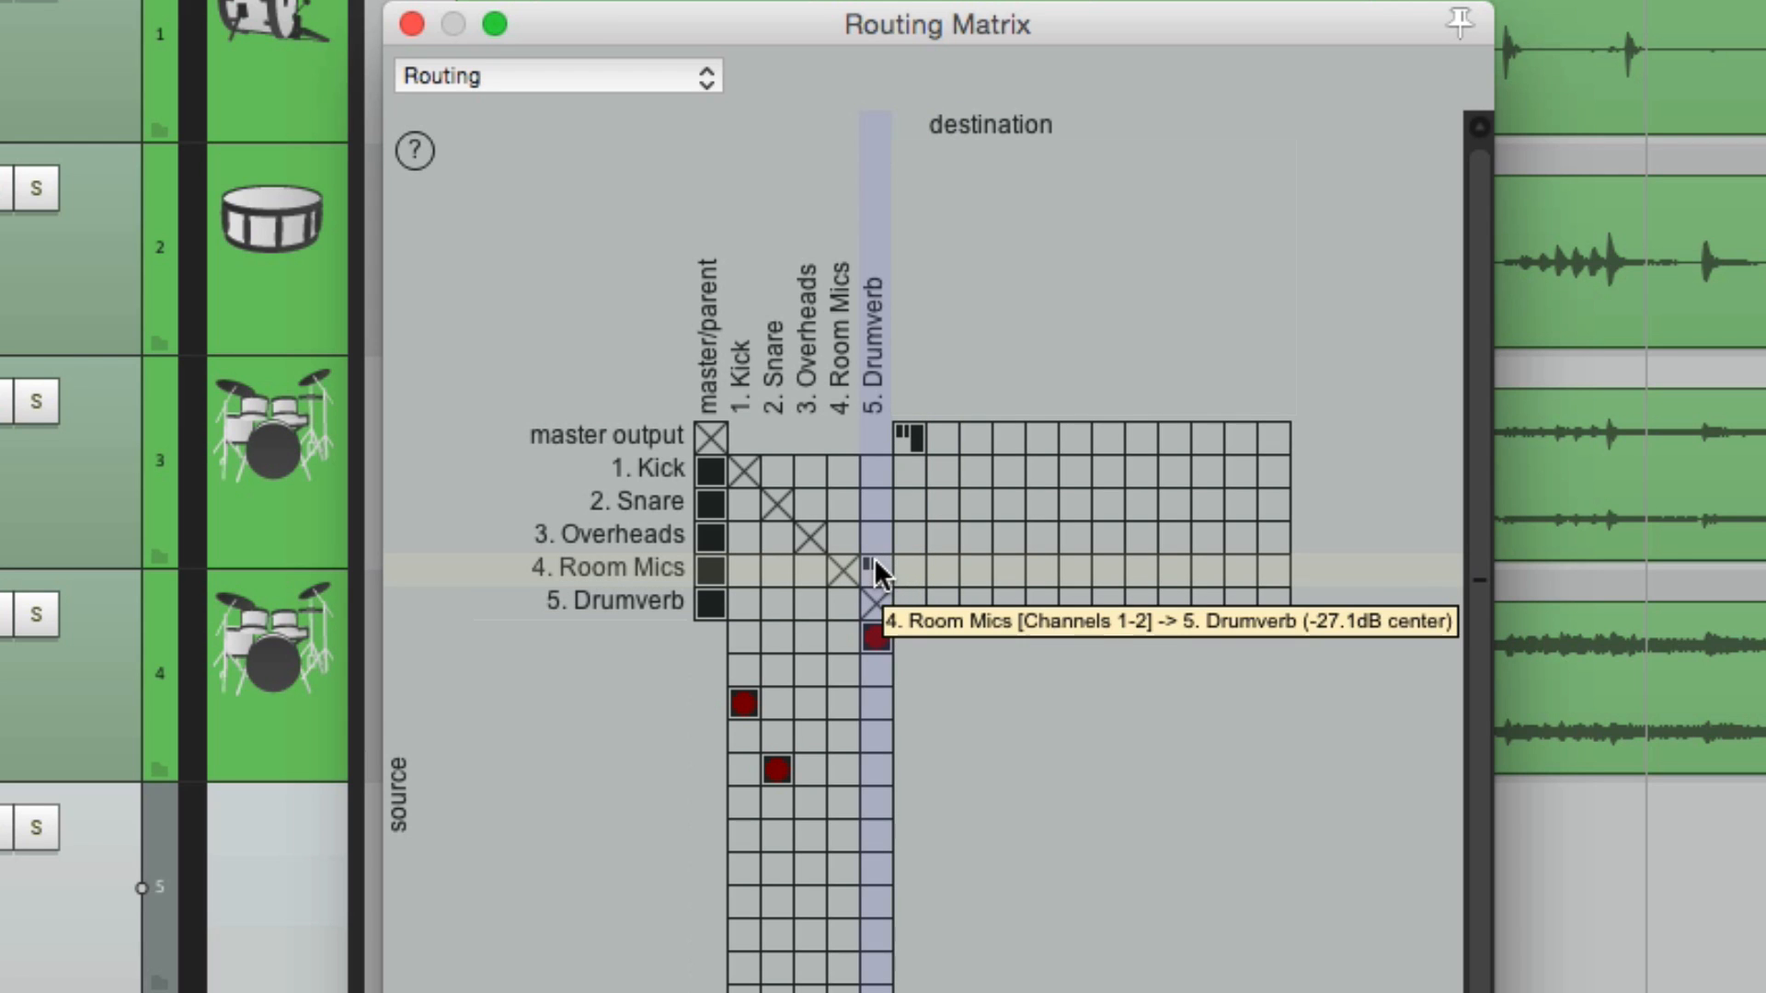
left_click_drag(873, 557, 879, 446)
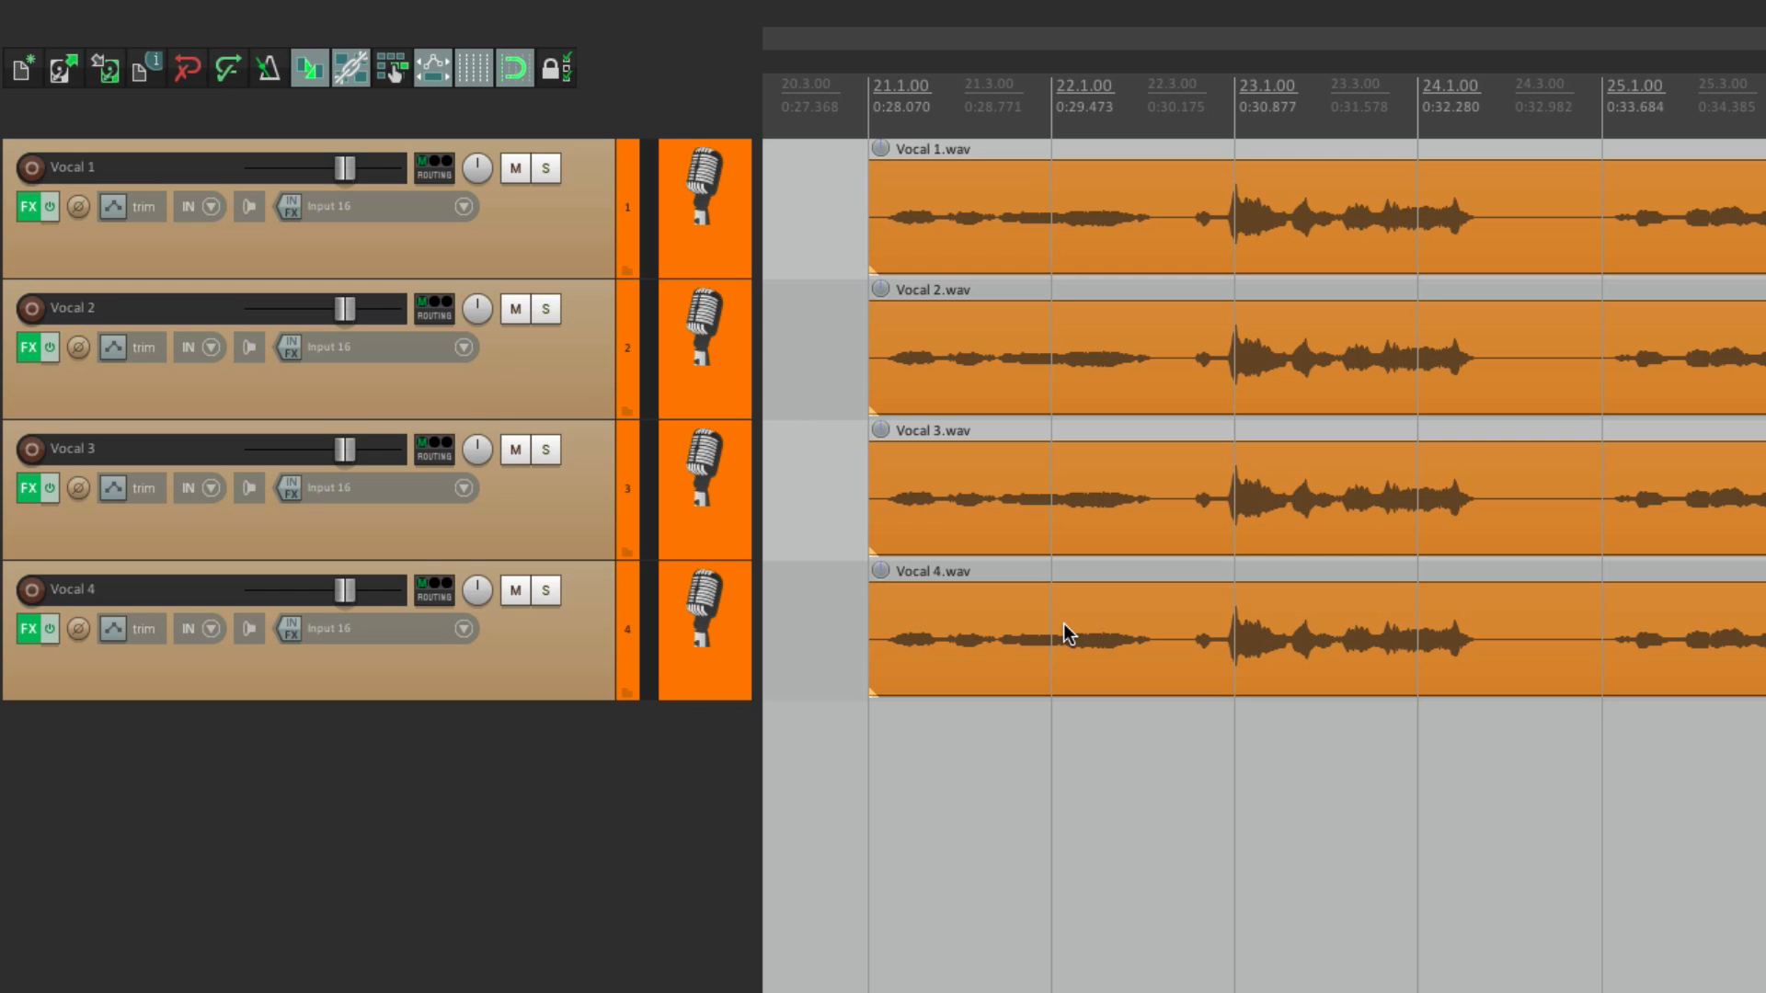
- Add a new track below Vocal 4 in the vocal project and name it "Reverb"
double_click(564, 839)
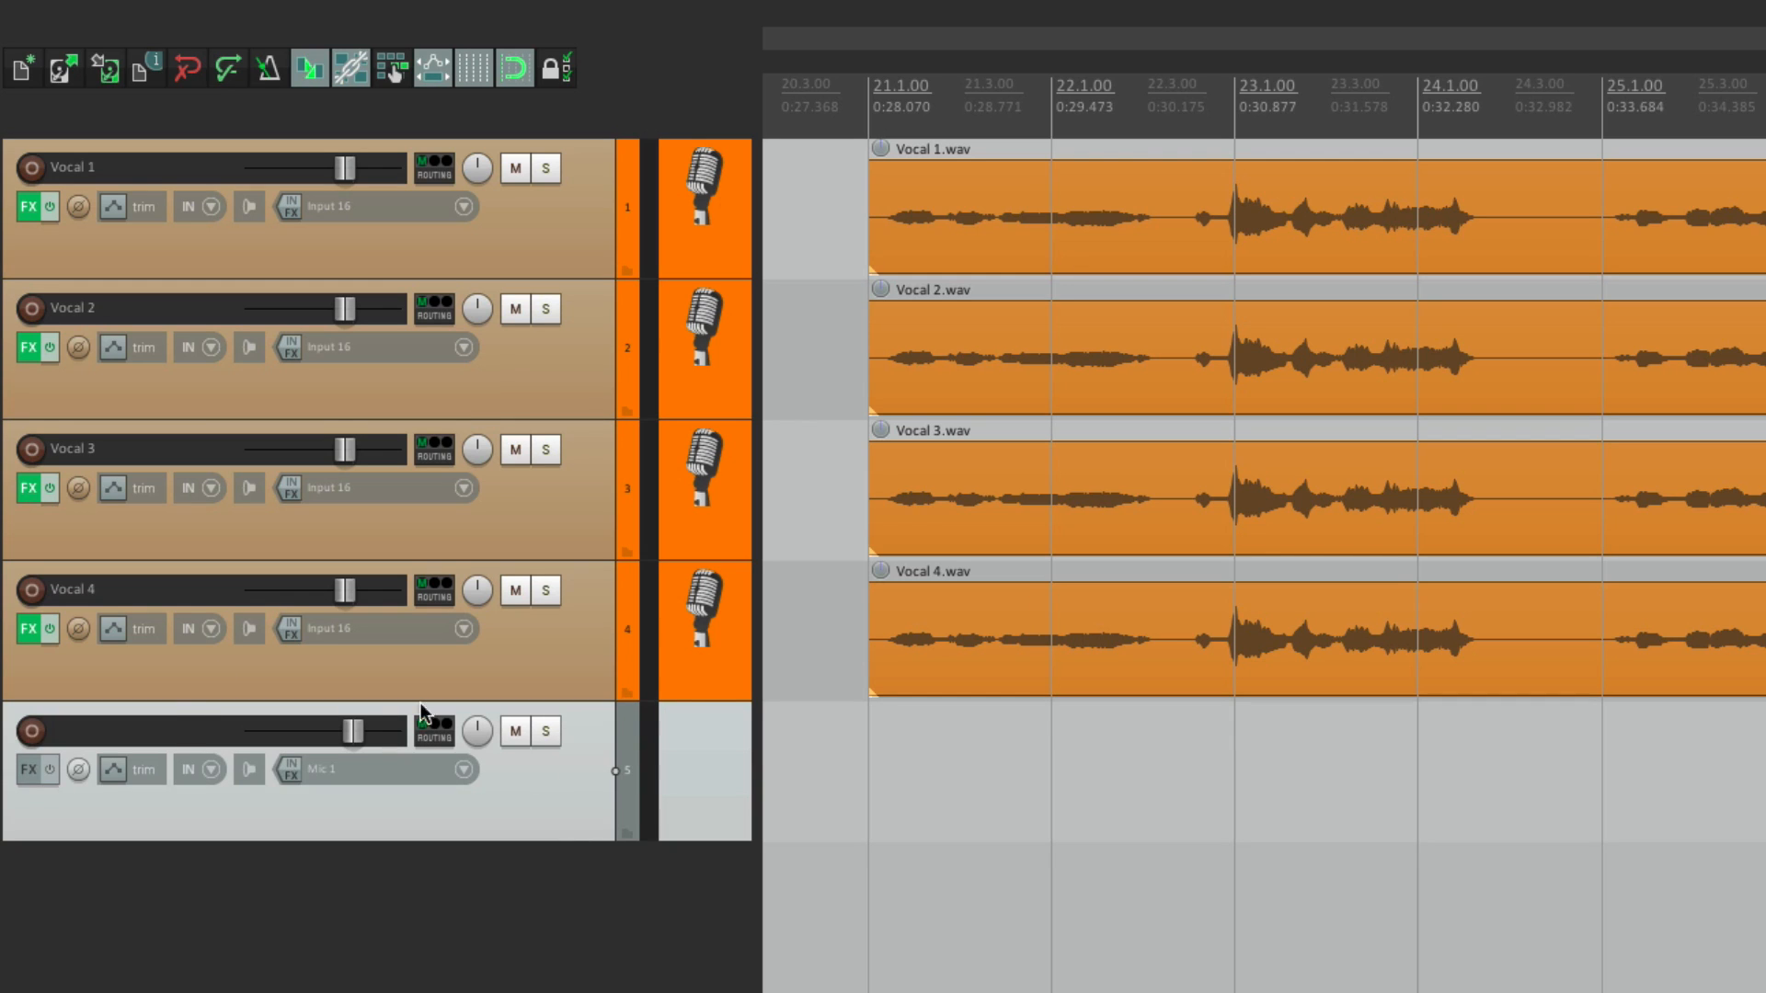
double_click(169, 734)
type("Reverb")
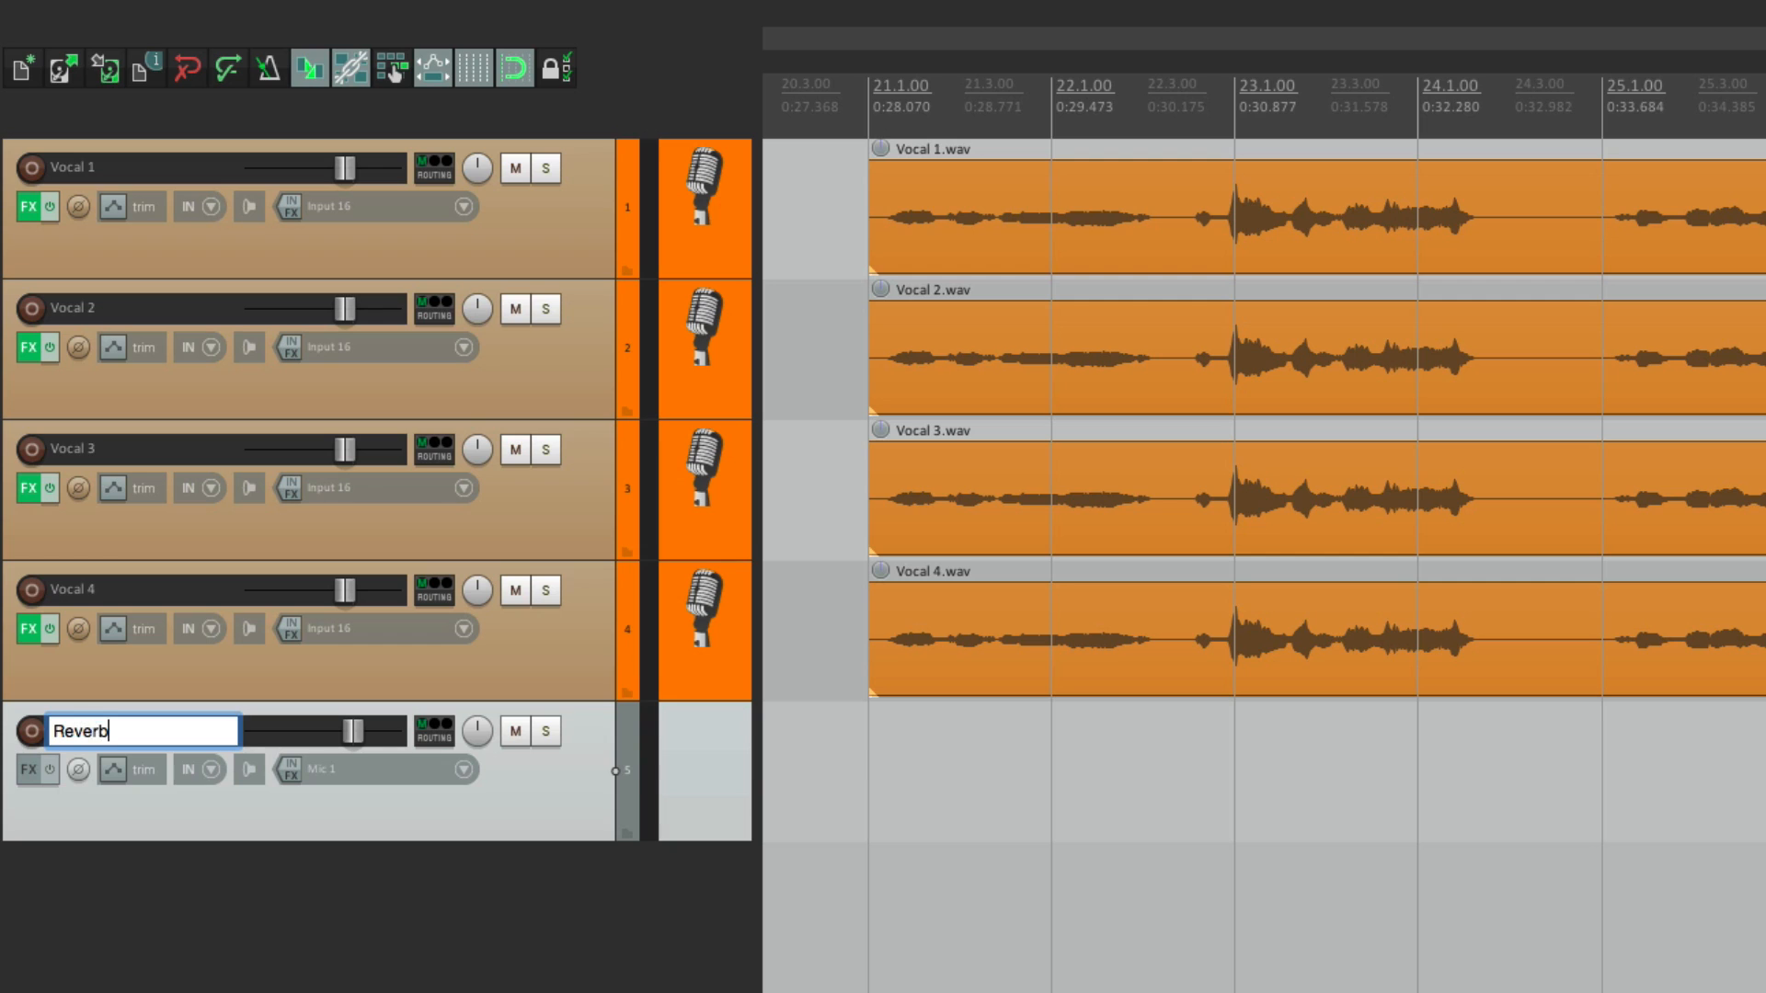
key("Return")
- Add another track below Reverb, name it "Delay" and leave it deselected
double_click(418, 939)
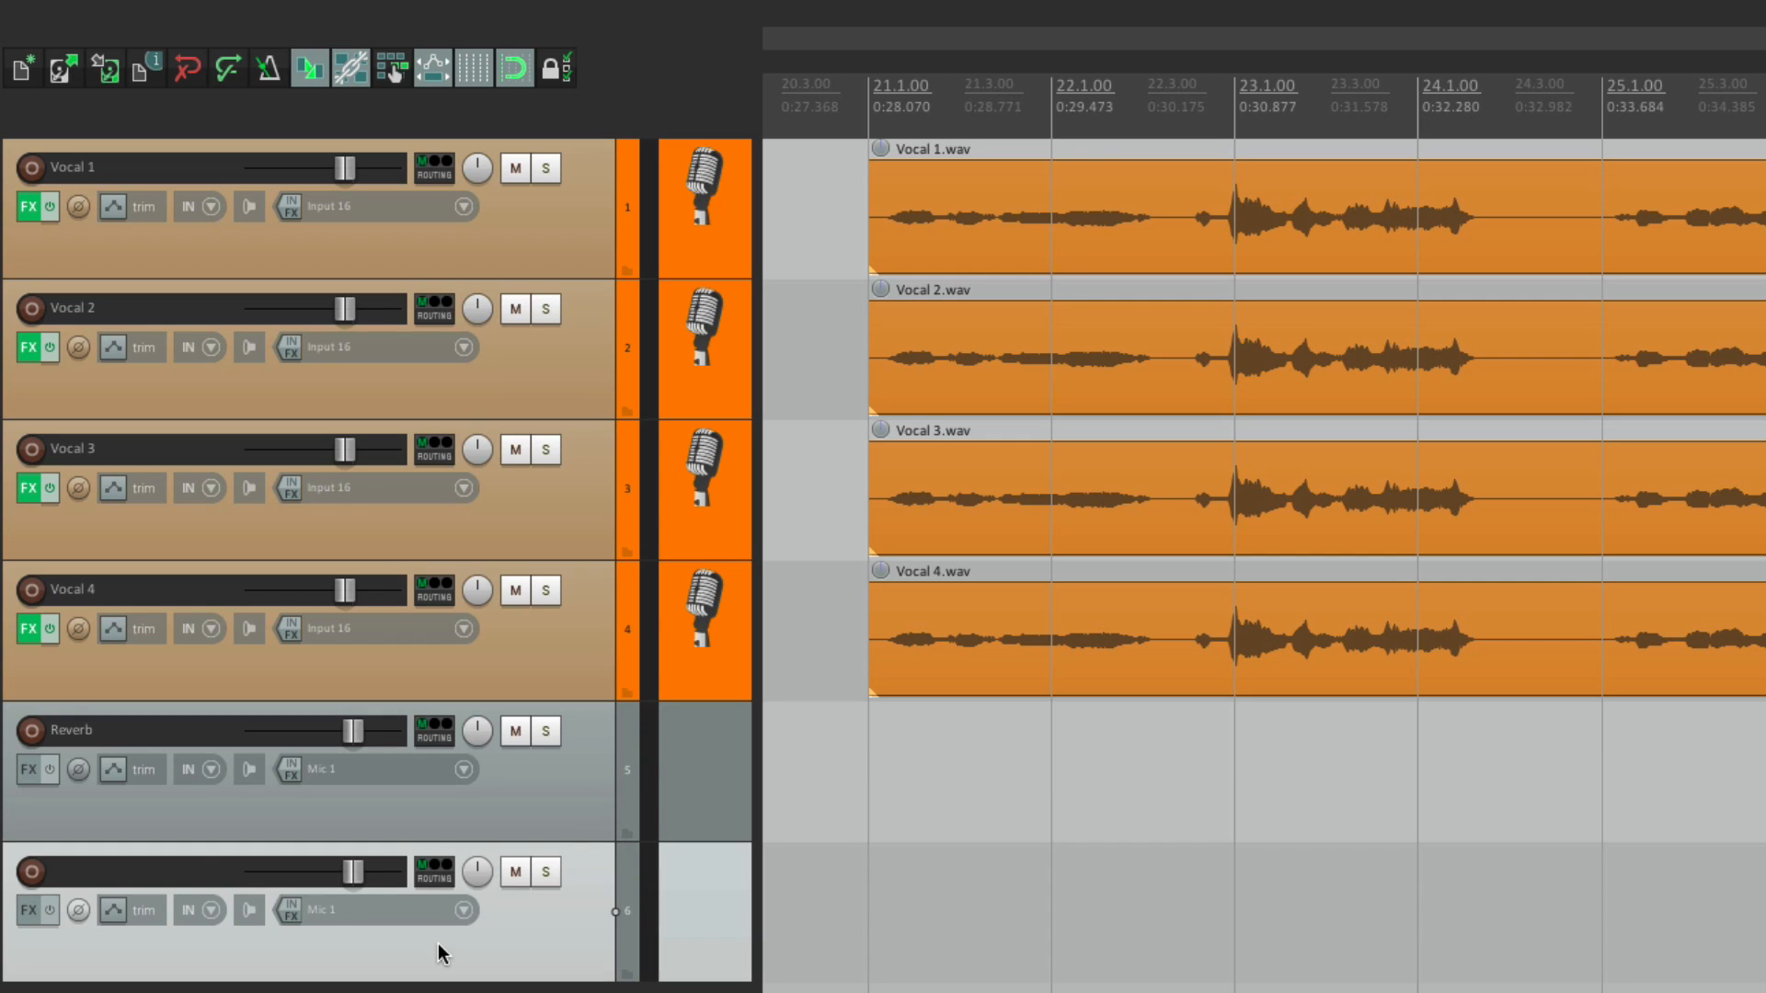
double_click(190, 874)
type("Delay")
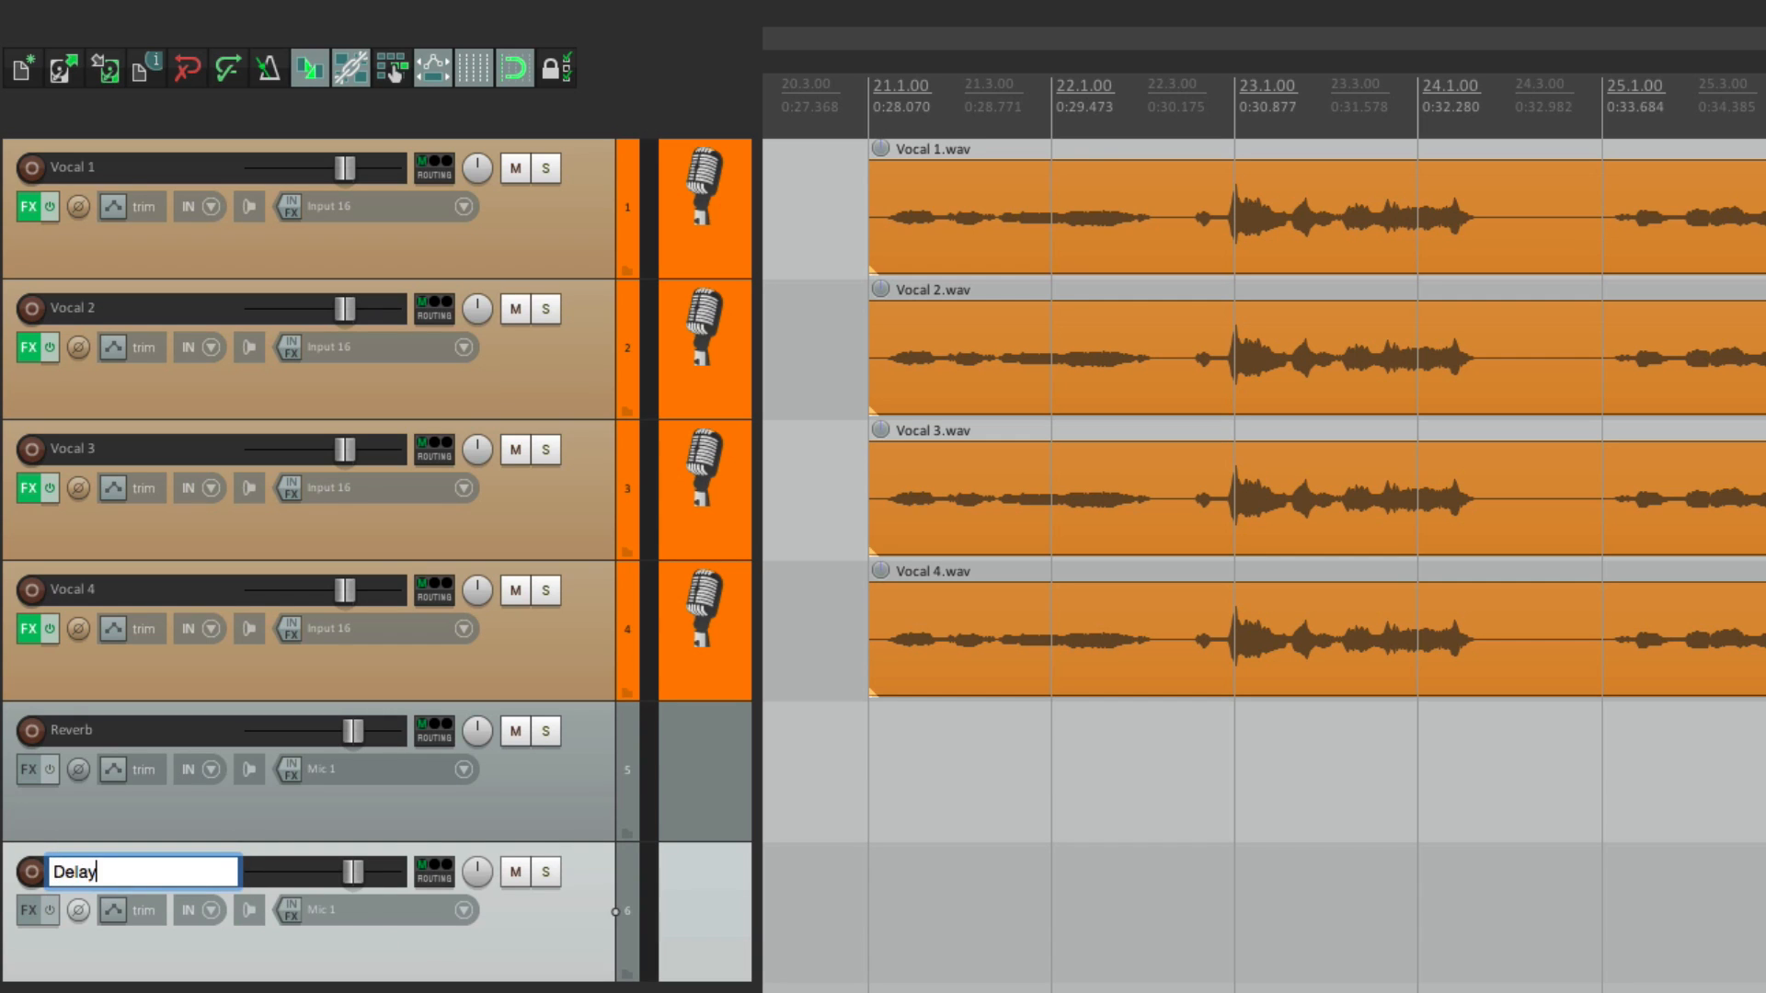
key("Return")
left_click(368, 988)
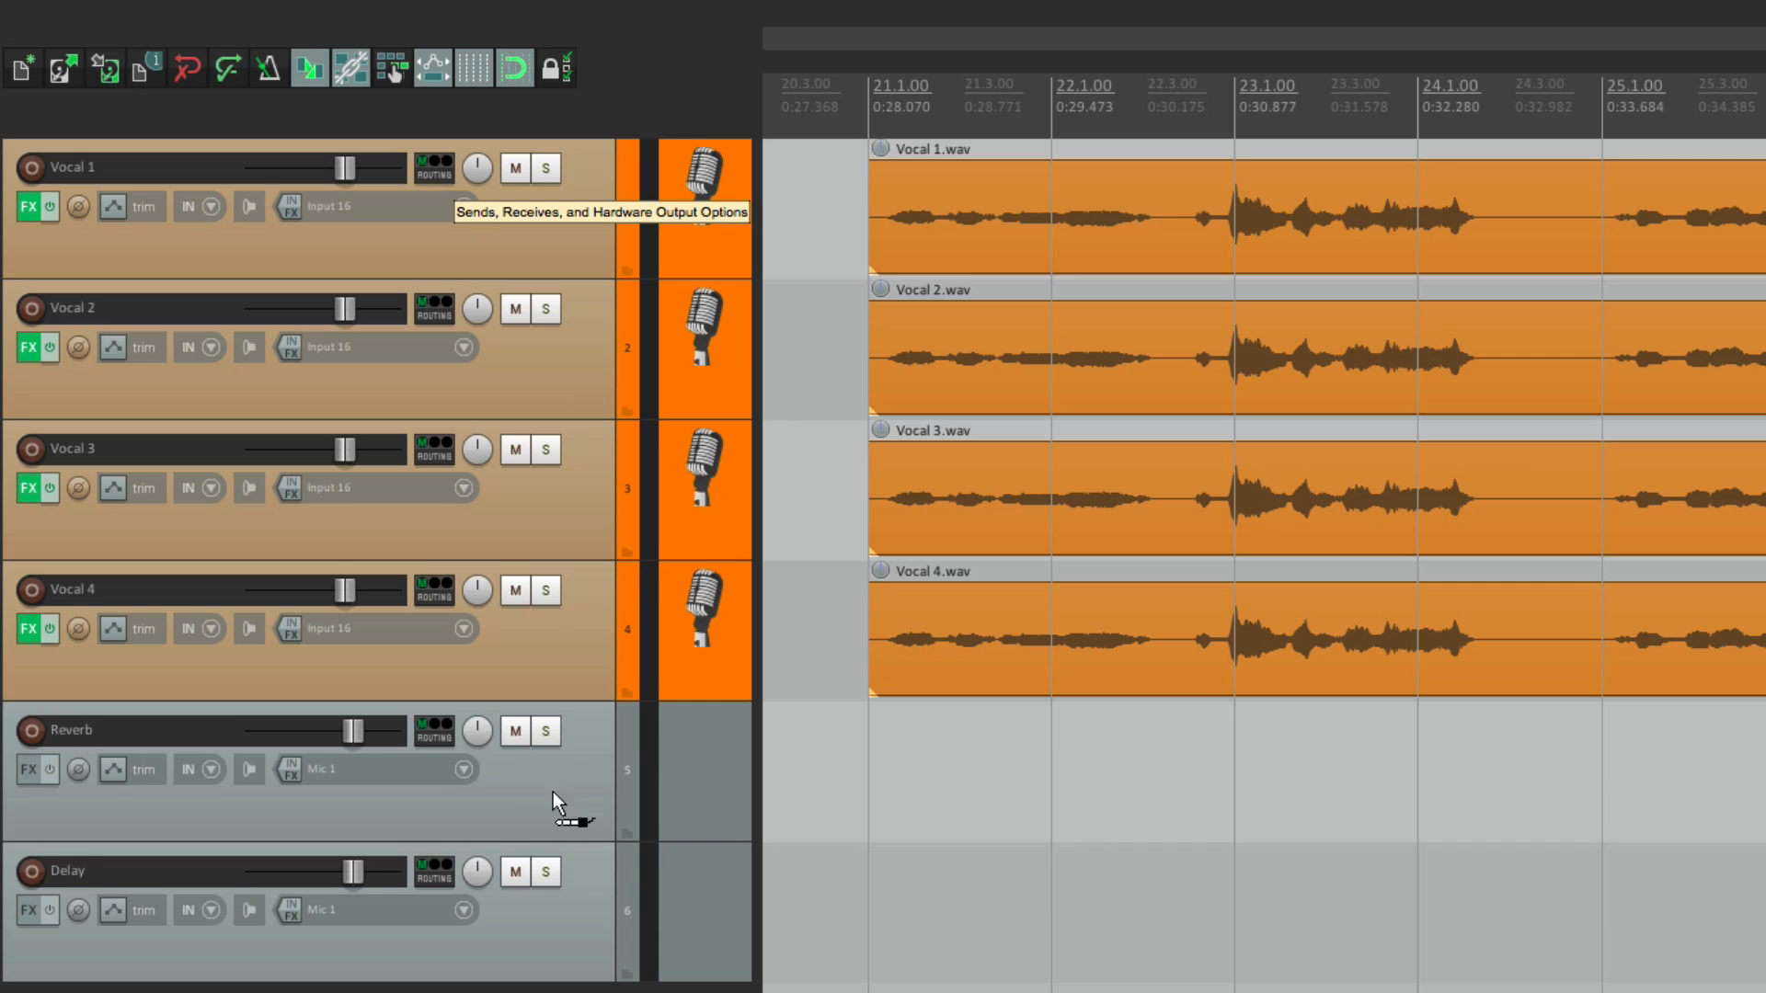
- Create a send from Vocal 1 to Reverb with its level at about -29.90 dB and MIDI set to None
left_click_drag(513, 815, 521, 825)
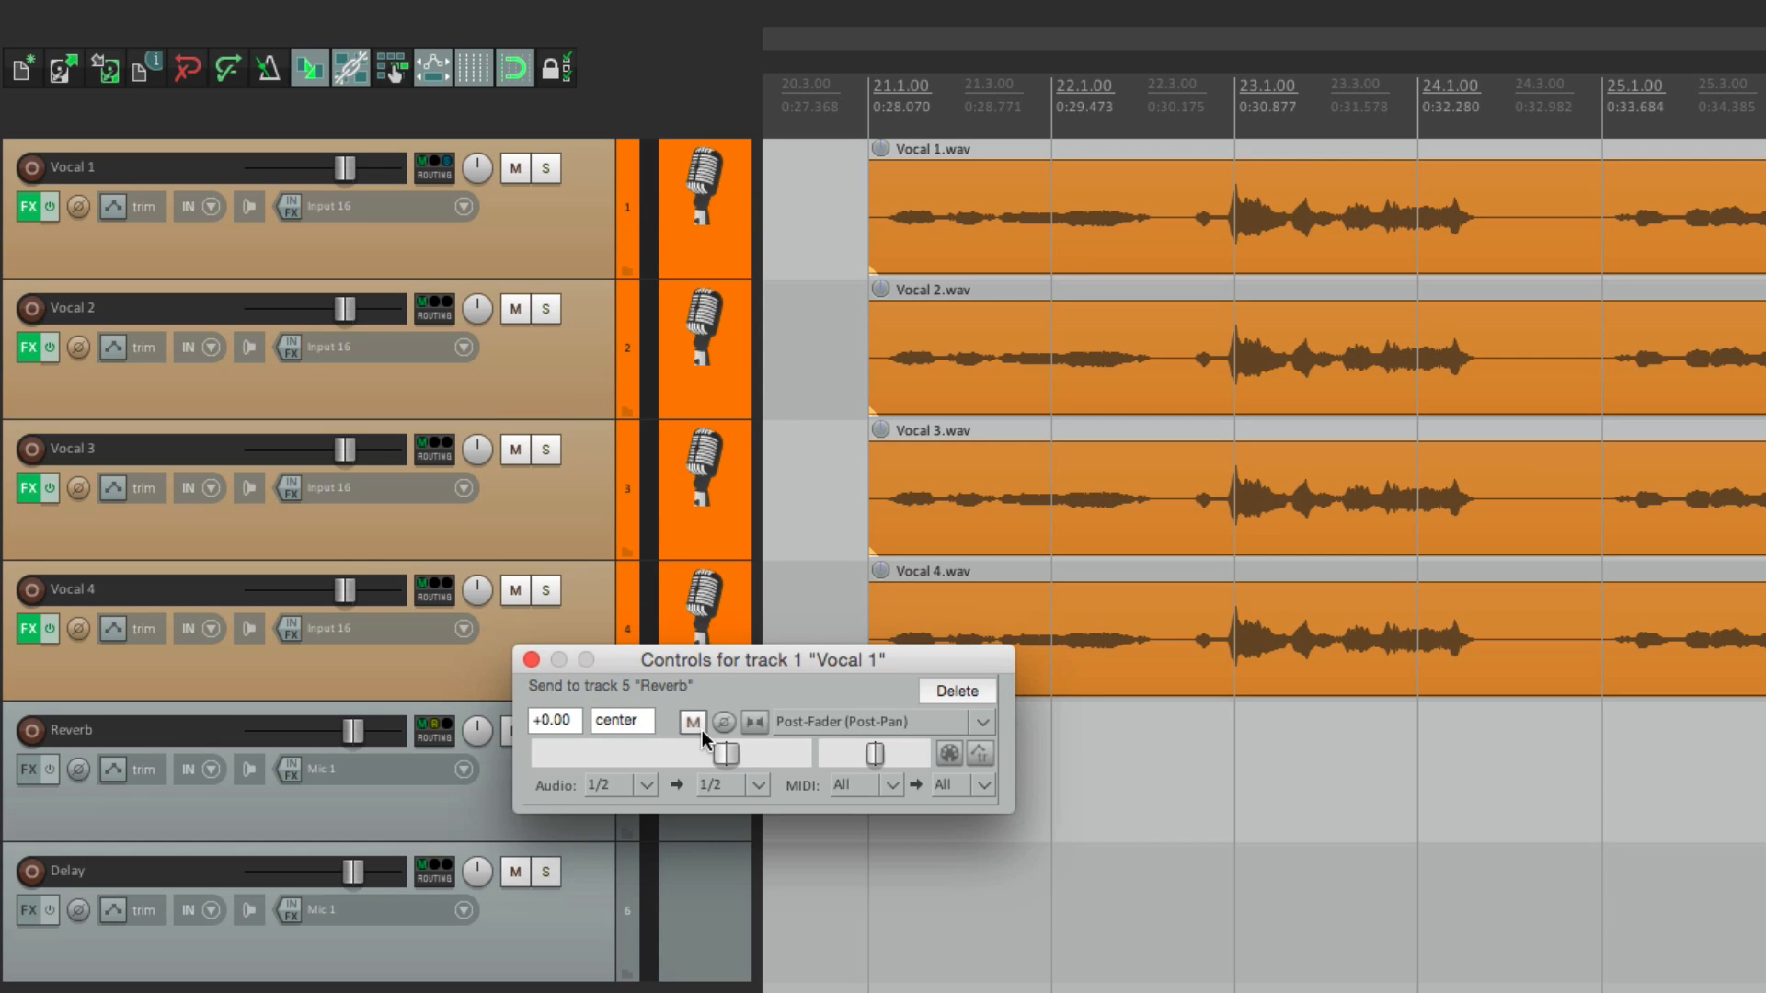
left_click_drag(730, 759, 610, 769)
left_click(891, 786)
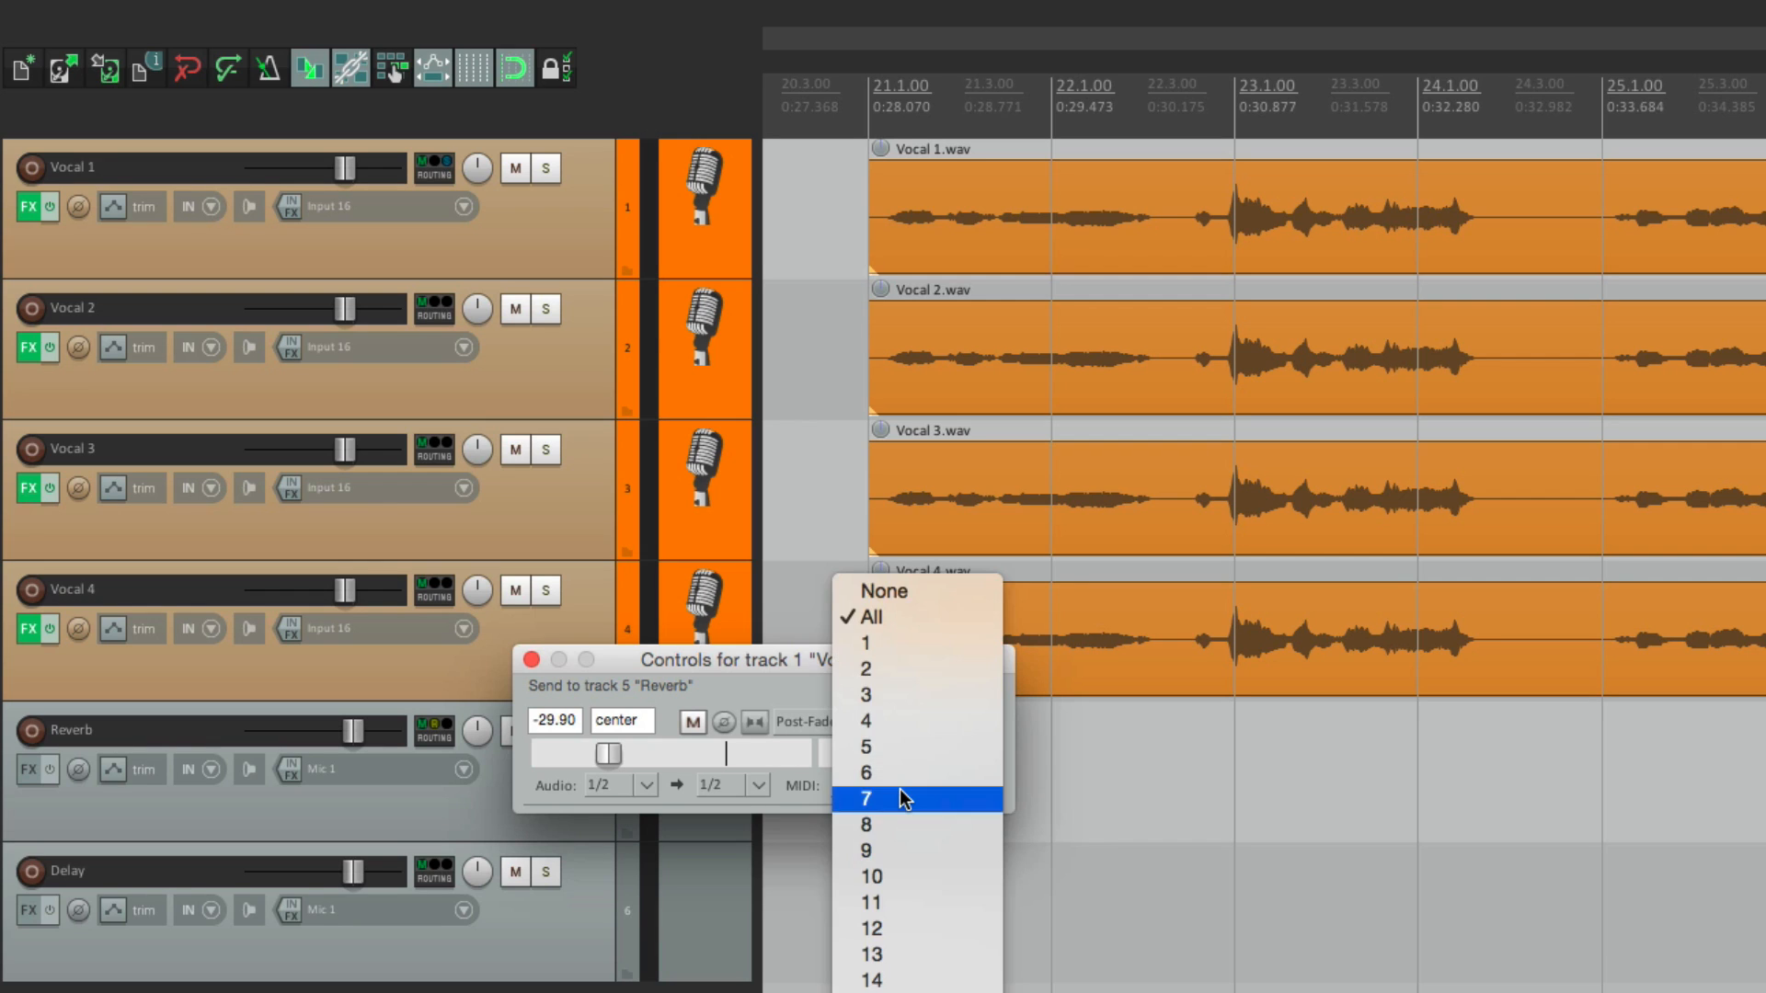
left_click(910, 598)
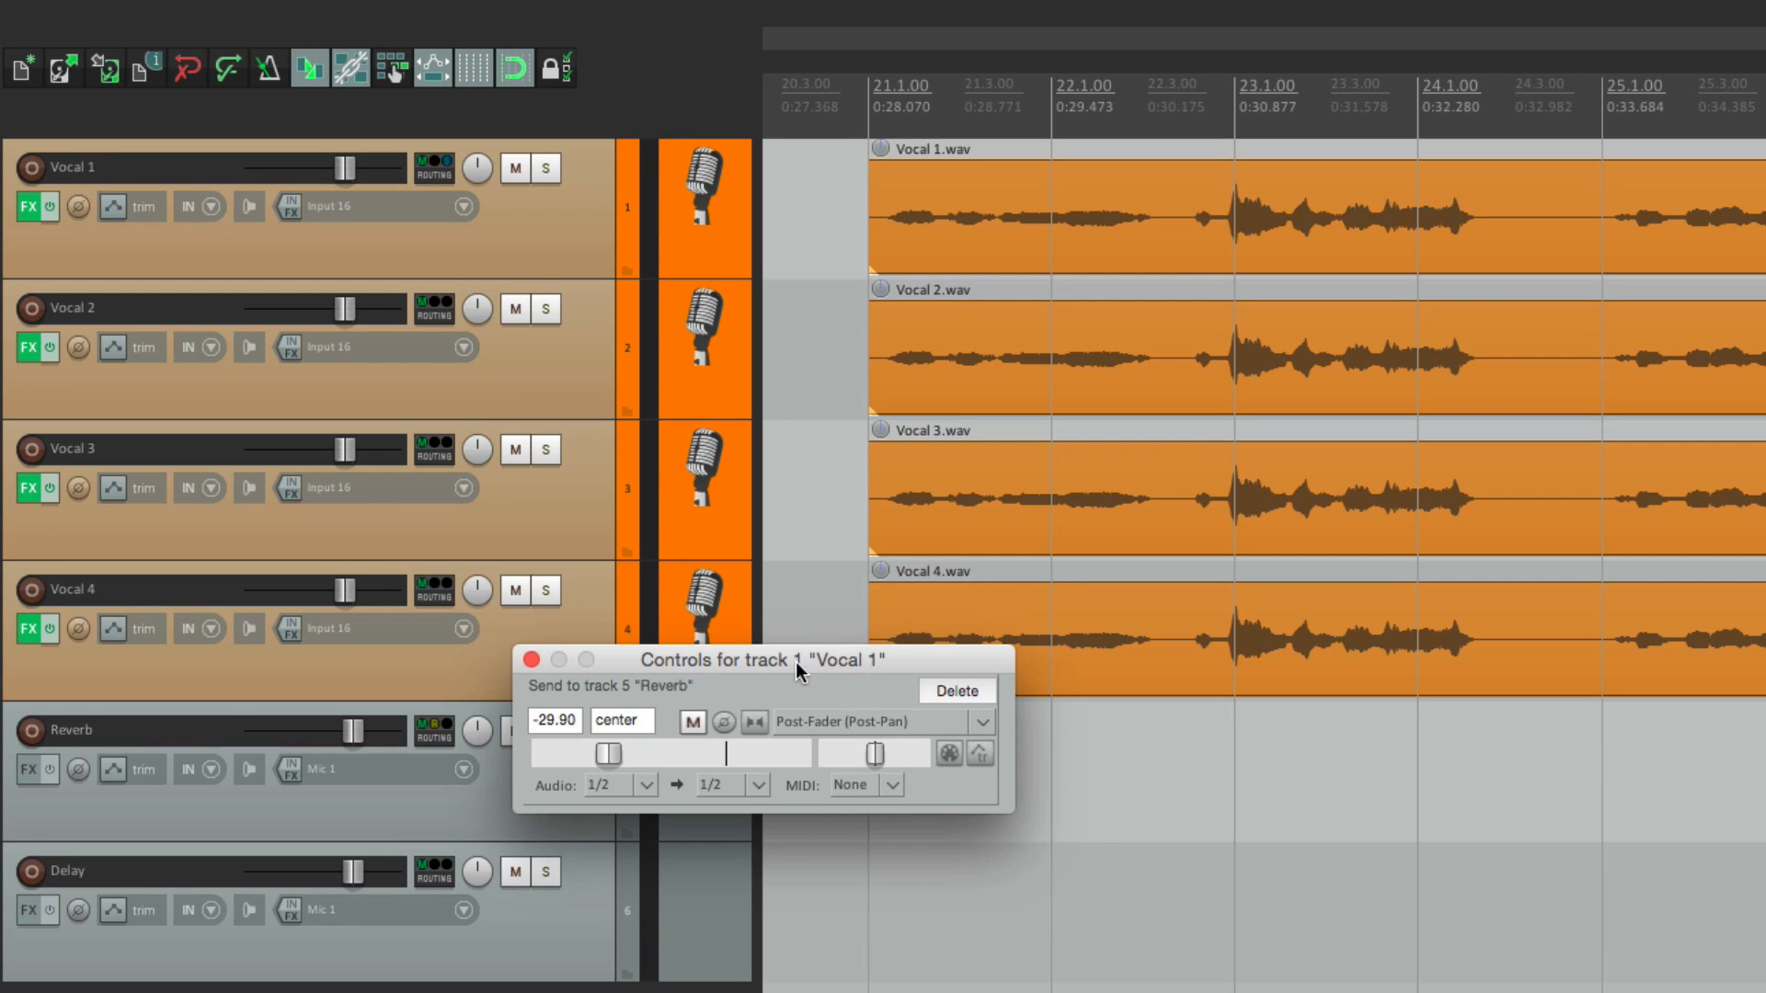
- Create a send from Vocal 1 to Delay with its level at about -28.27 dB and MIDI set to None
left_click(533, 661)
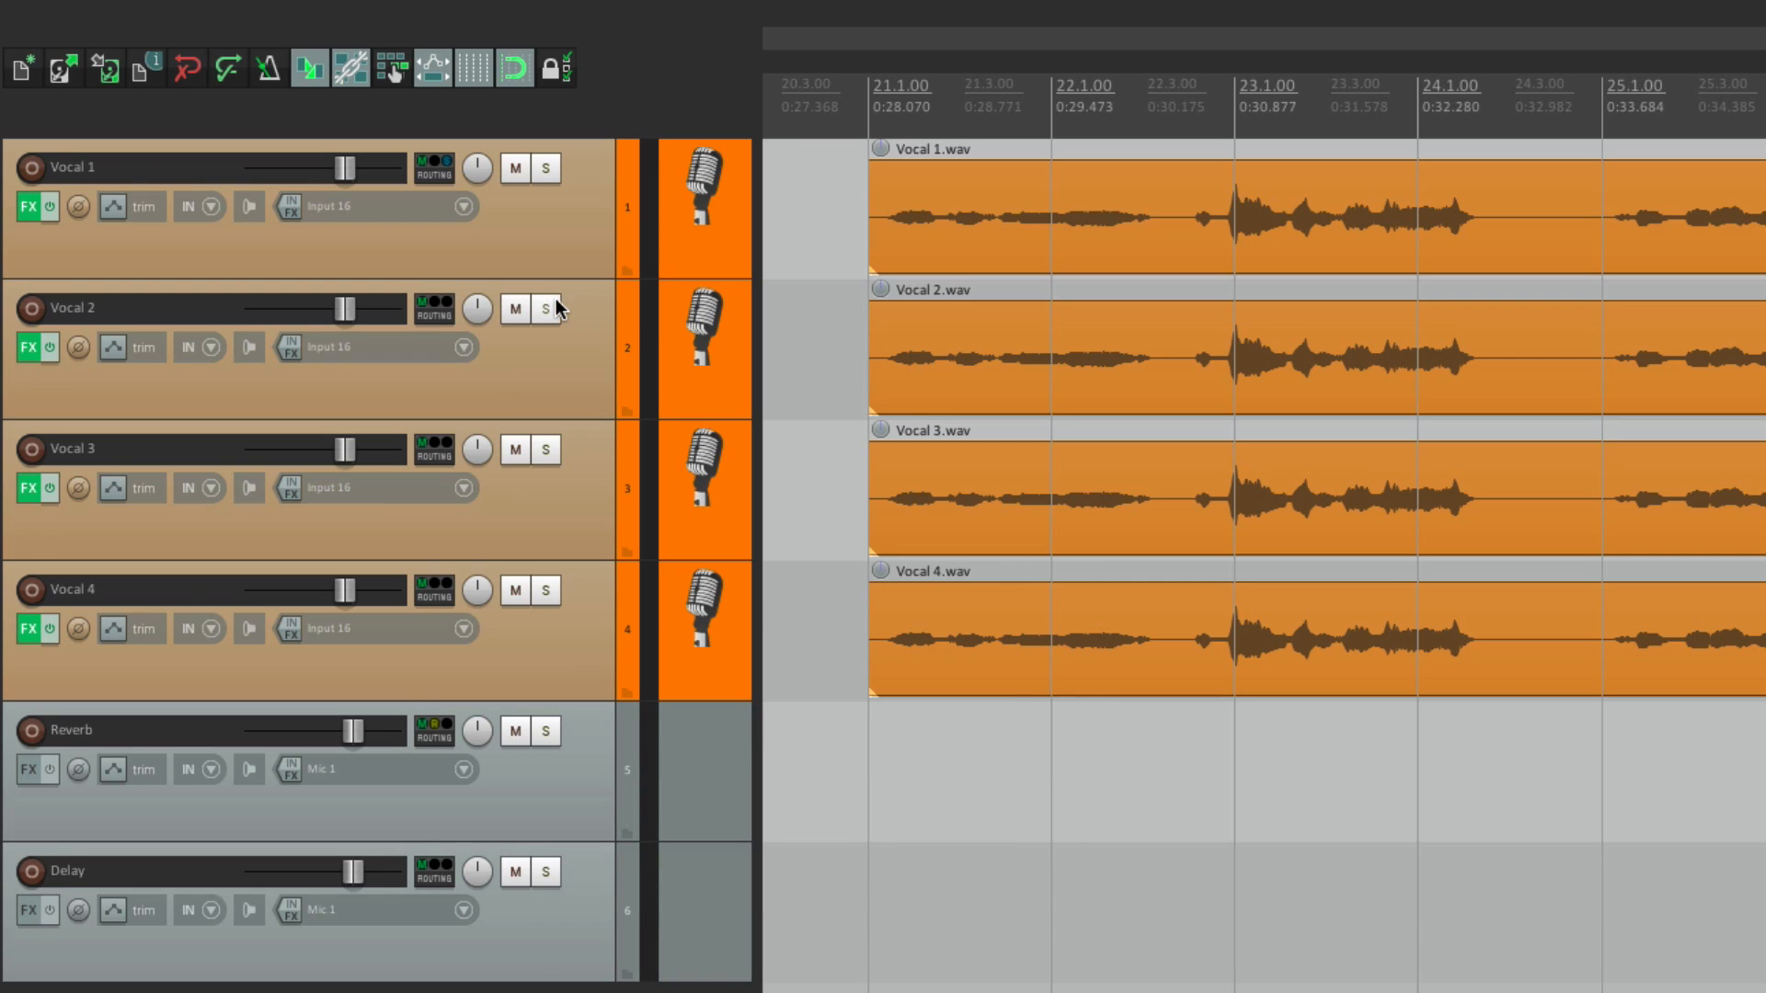
left_click_drag(429, 175, 524, 946)
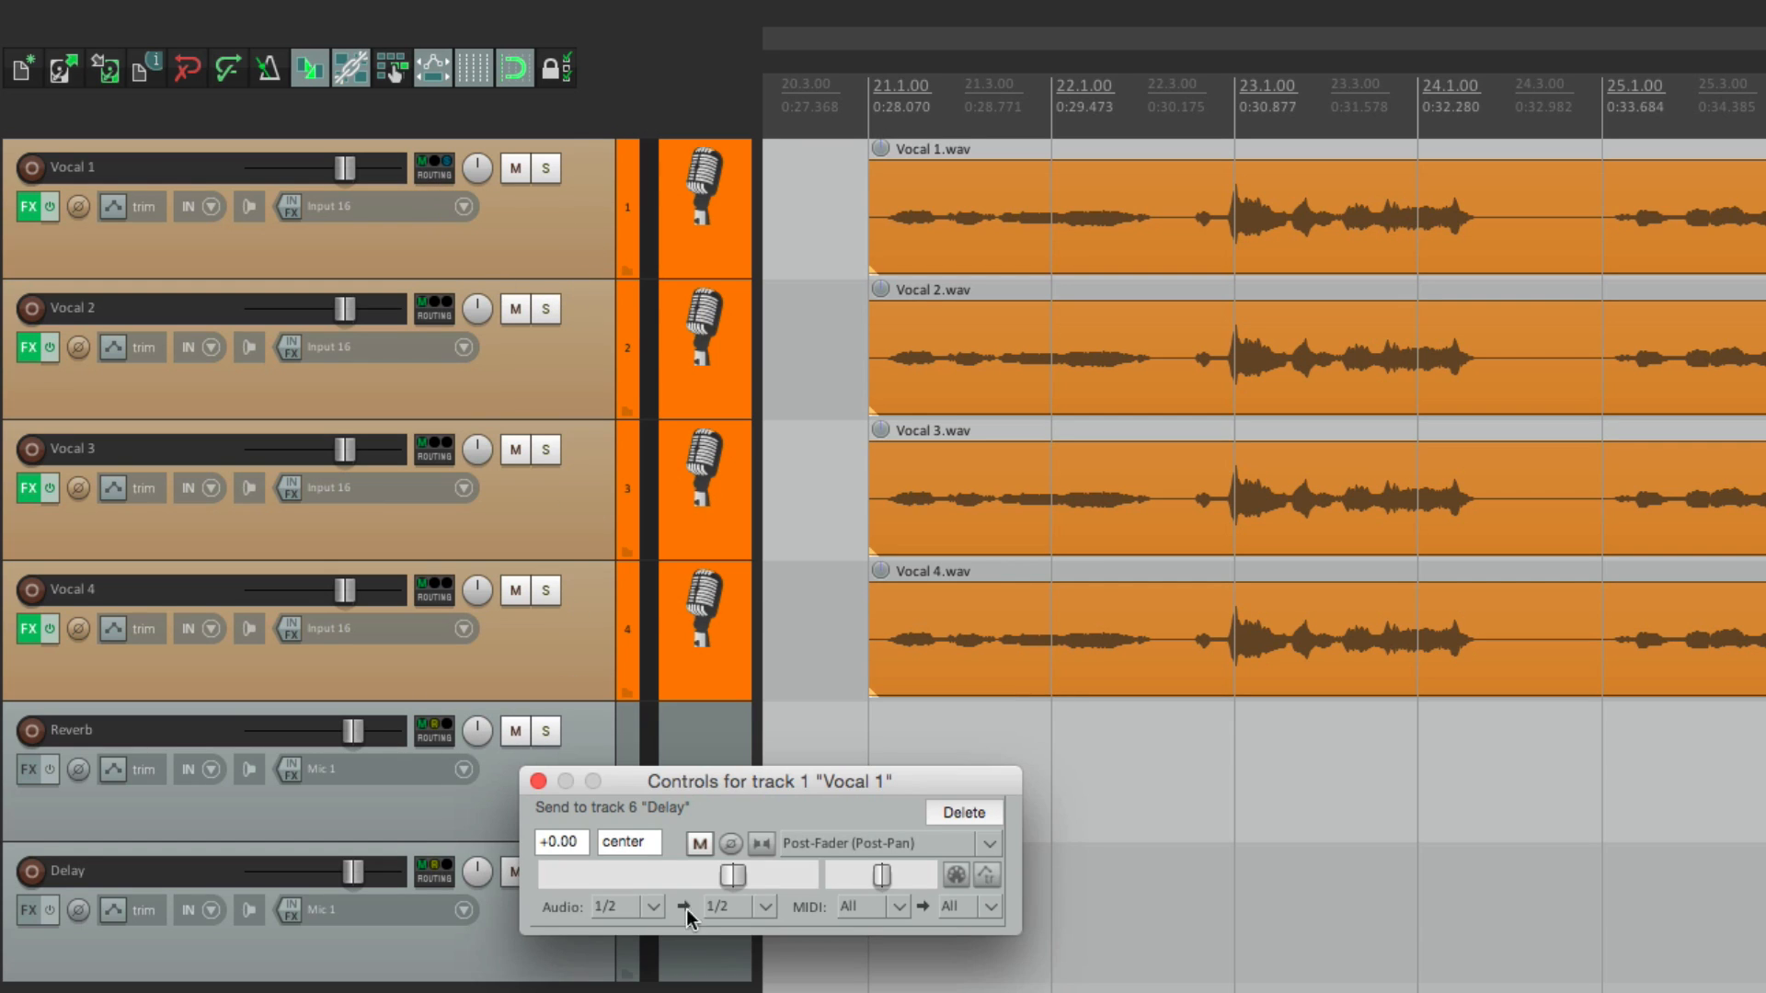
left_click_drag(733, 875, 619, 875)
left_click(901, 907)
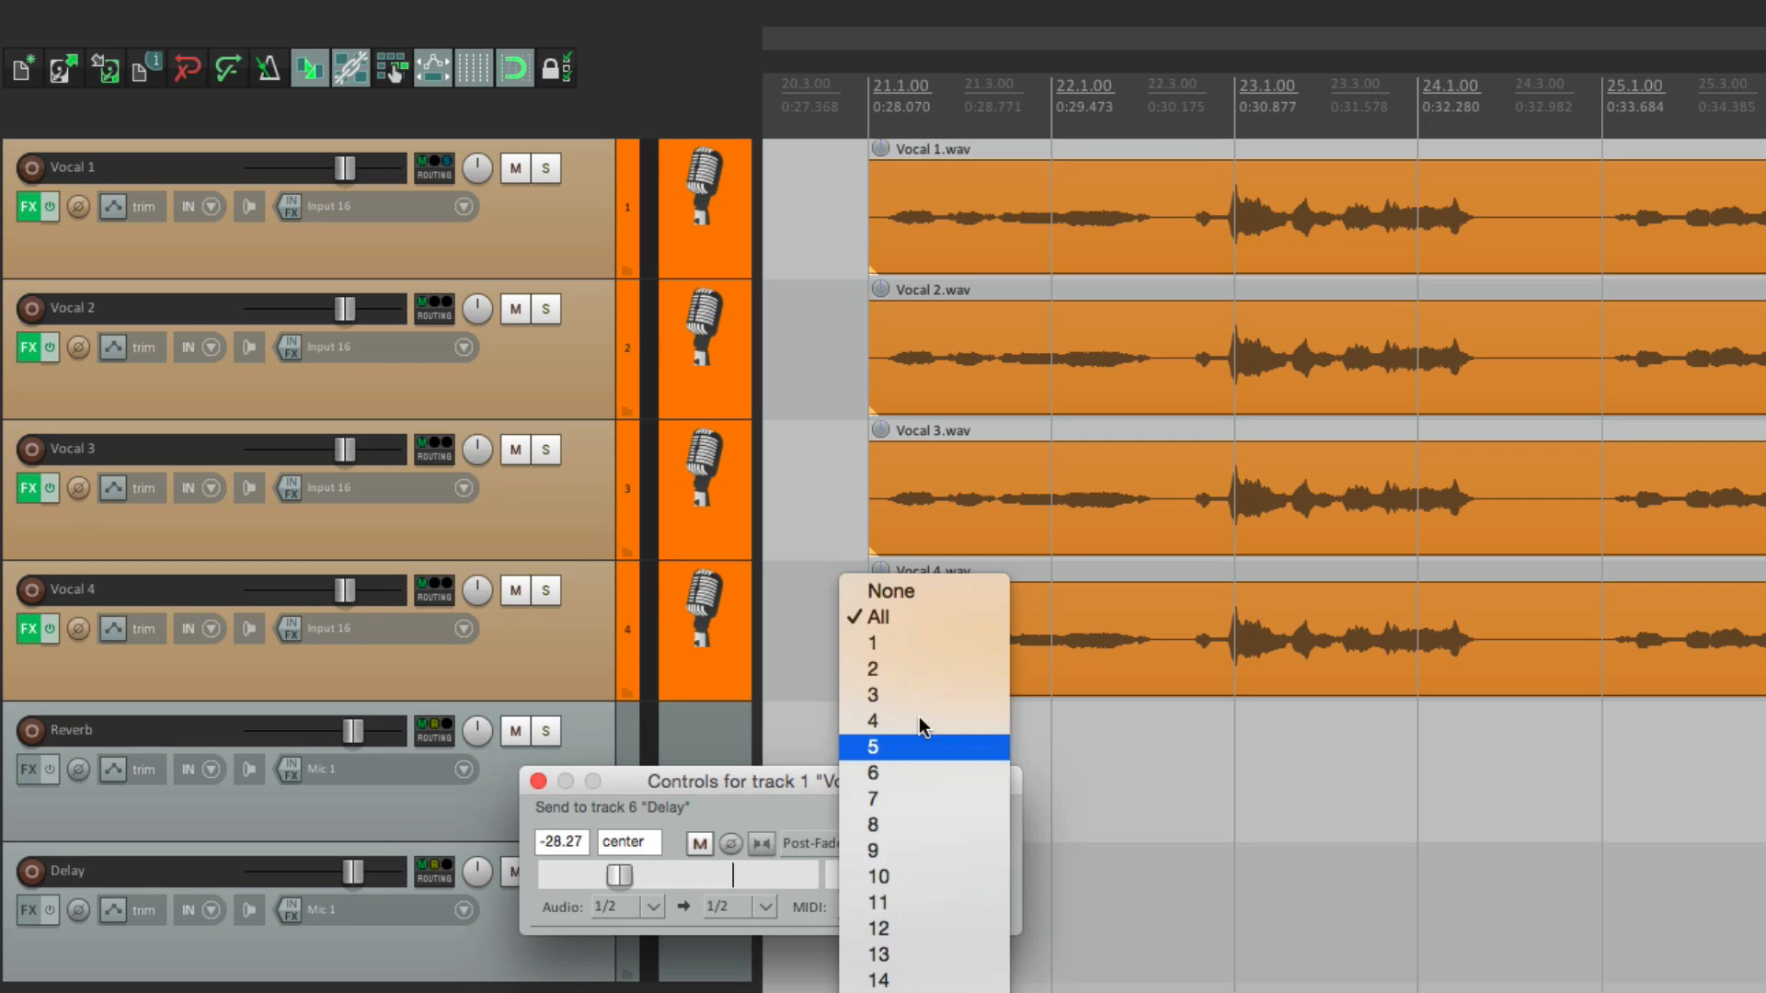
left_click(916, 596)
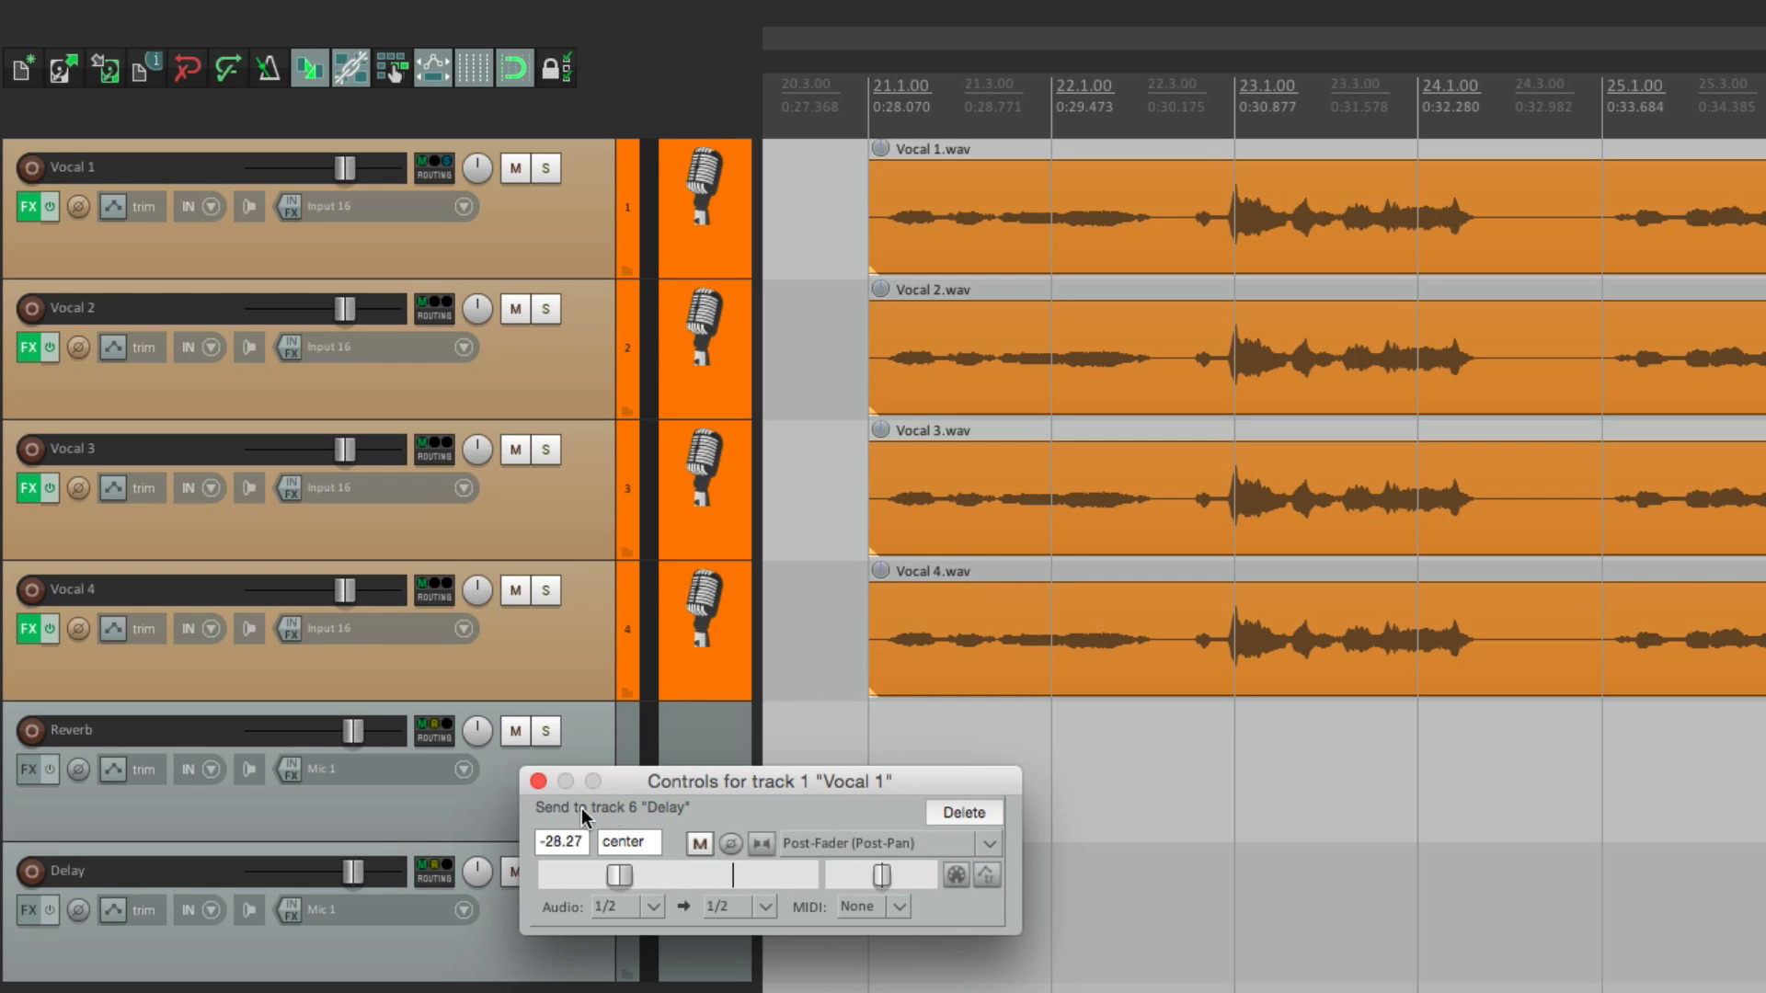
left_click(538, 781)
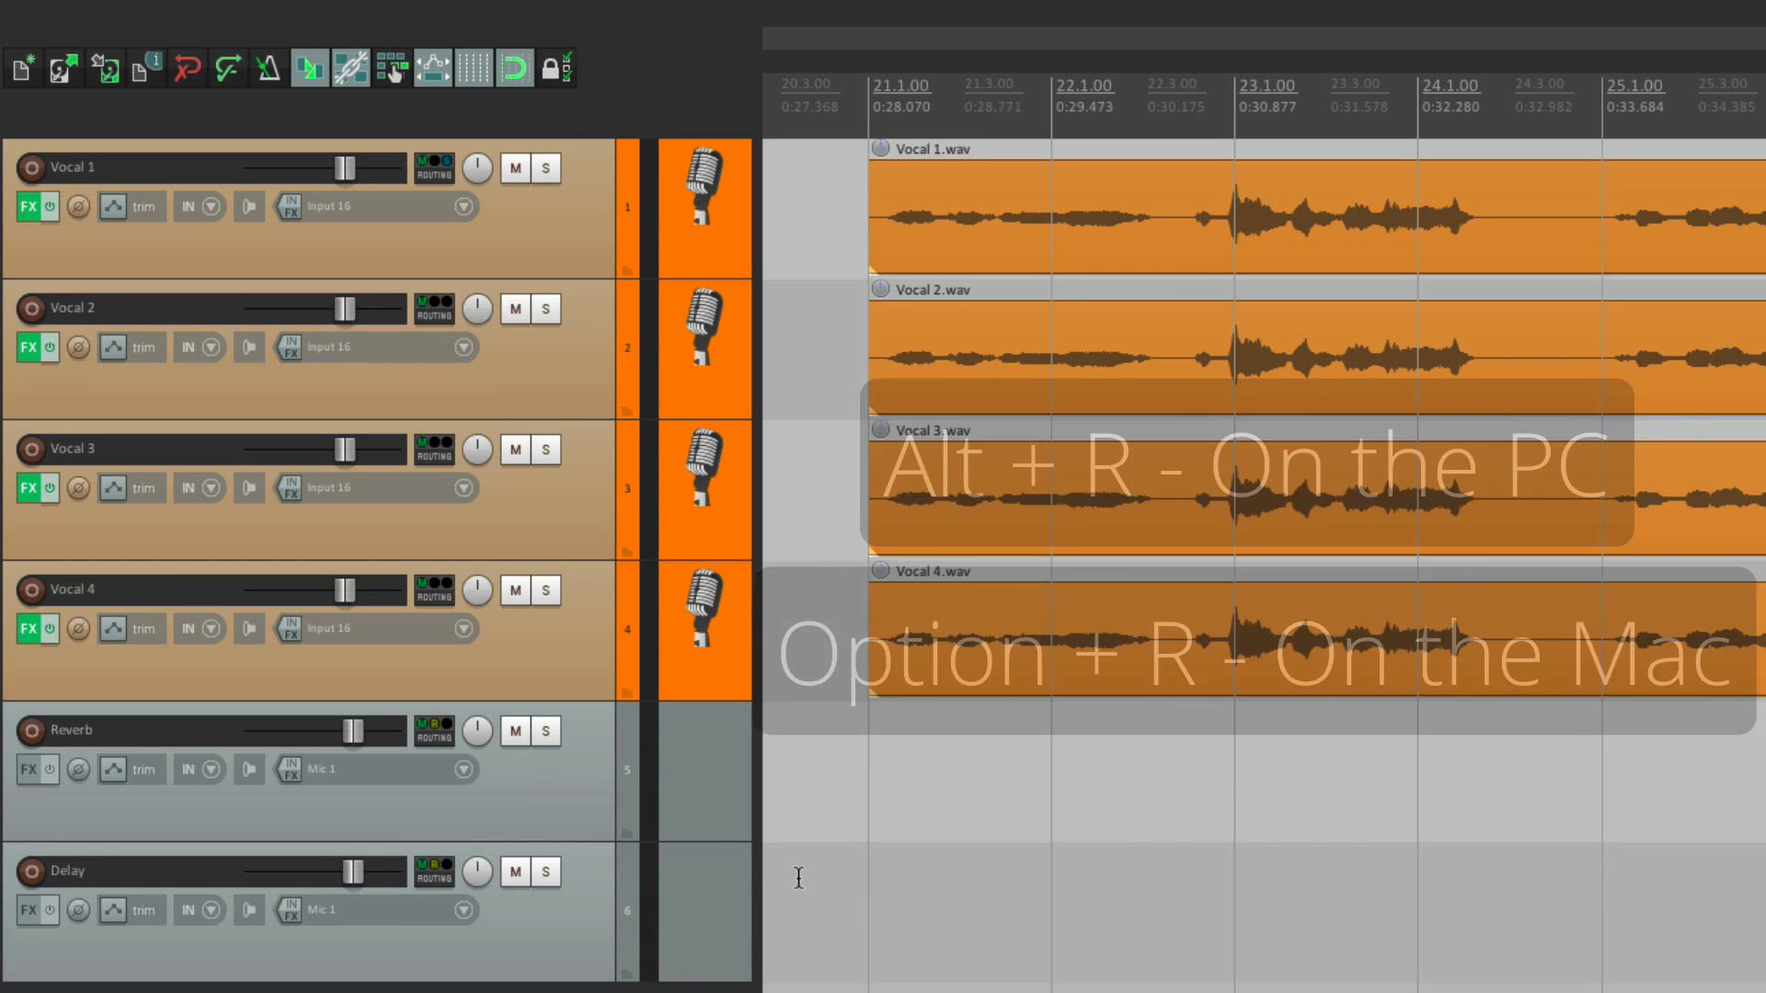
- Show the Routing Matrix and inspect the settings of Vocal 1's sends to Reverb and Delay
key("alt+r")
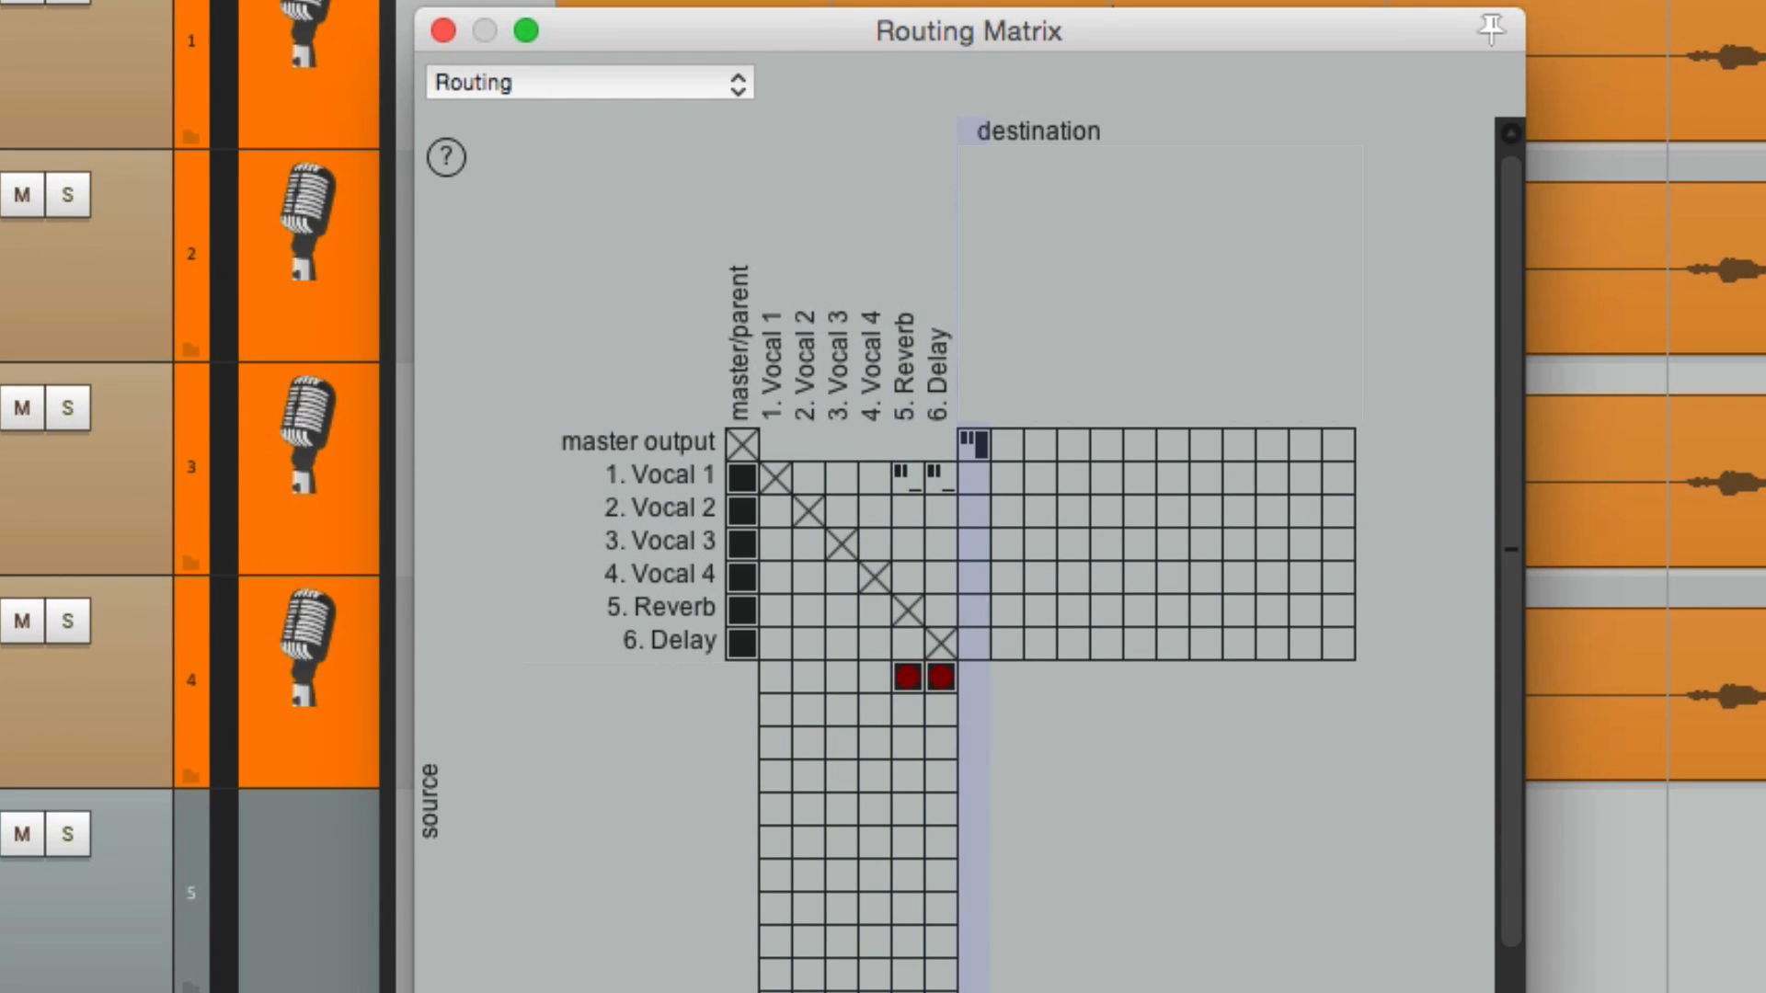
right_click(912, 478)
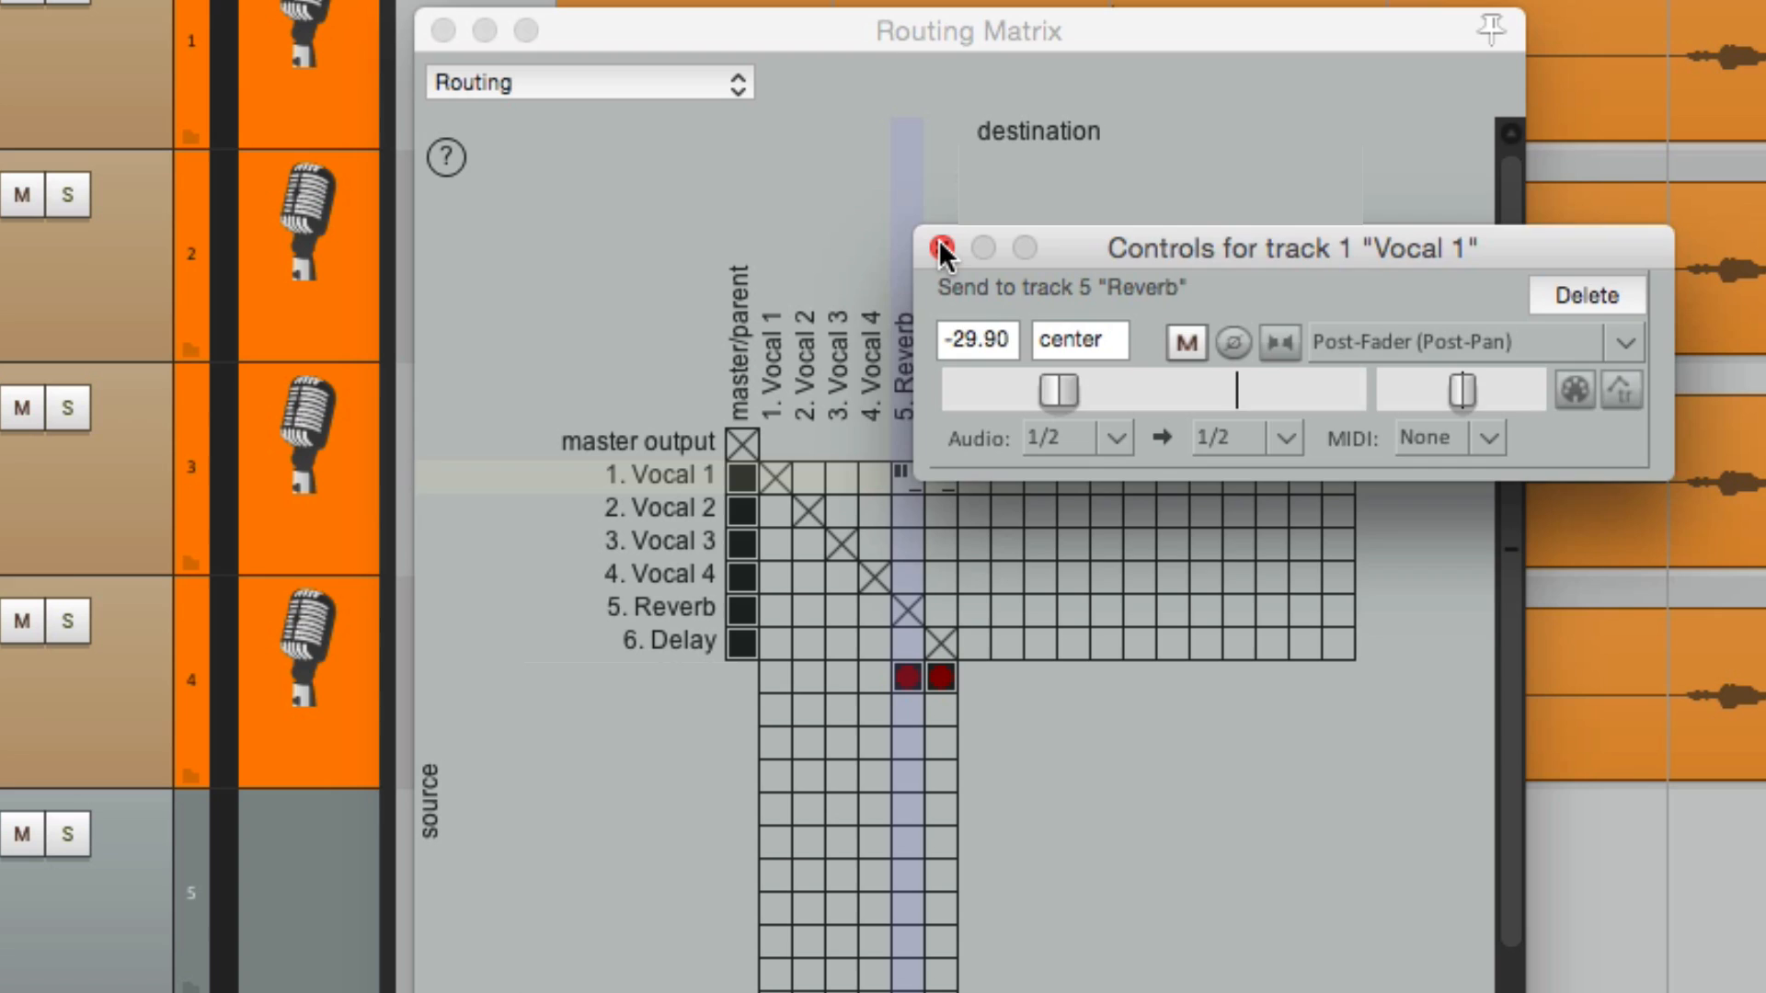
left_click(940, 248)
right_click(937, 480)
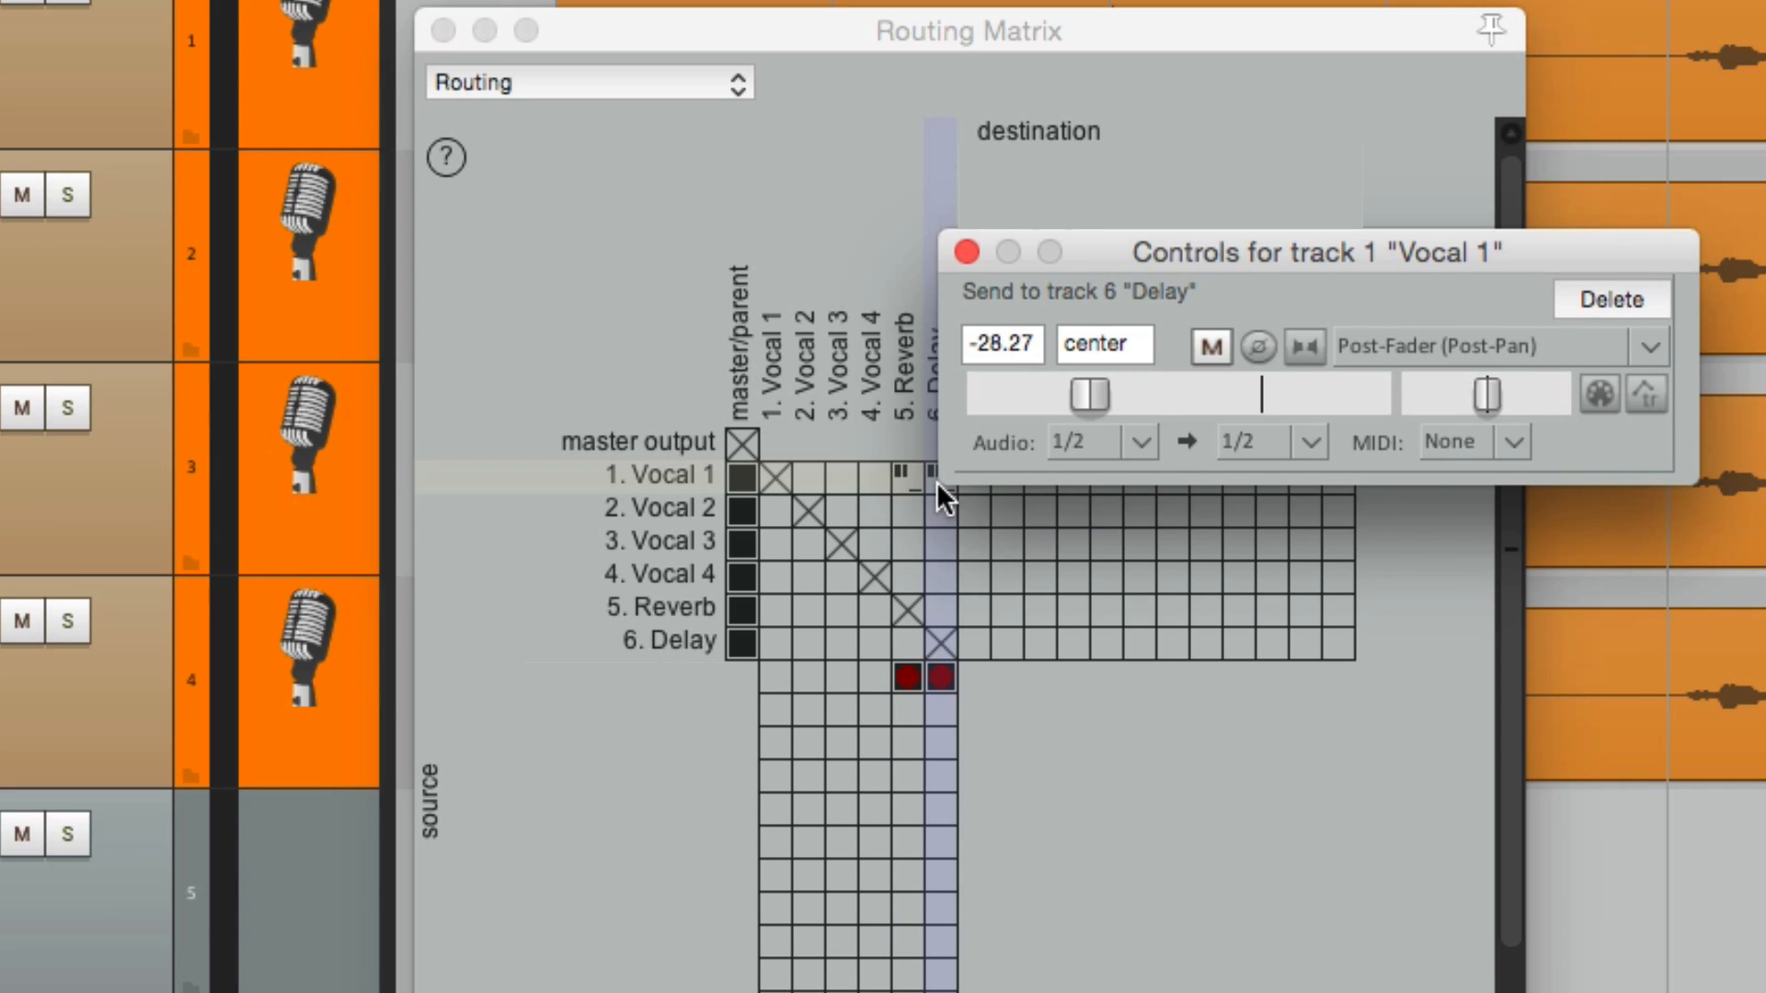
left_click(966, 251)
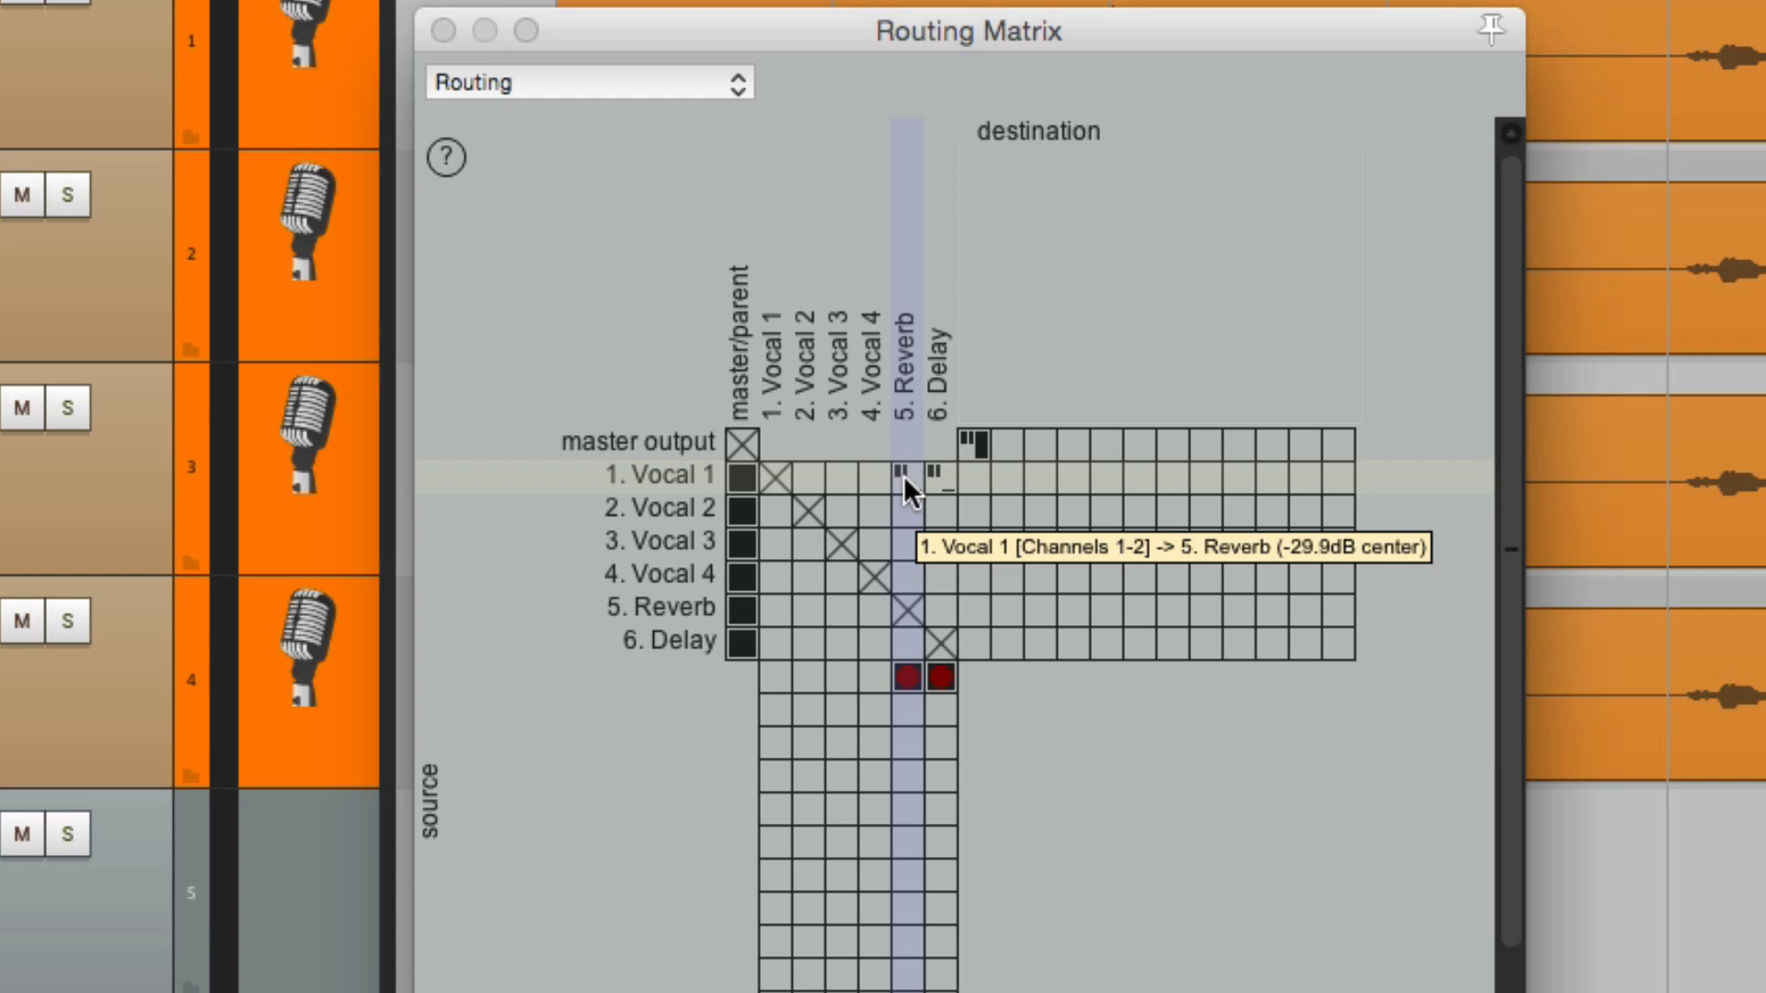
- Copy Vocal 1's Reverb and Delay sends to Vocal 2, Vocal 3 and Vocal 4 in the Routing Matrix
left_click_drag(904, 476, 901, 578)
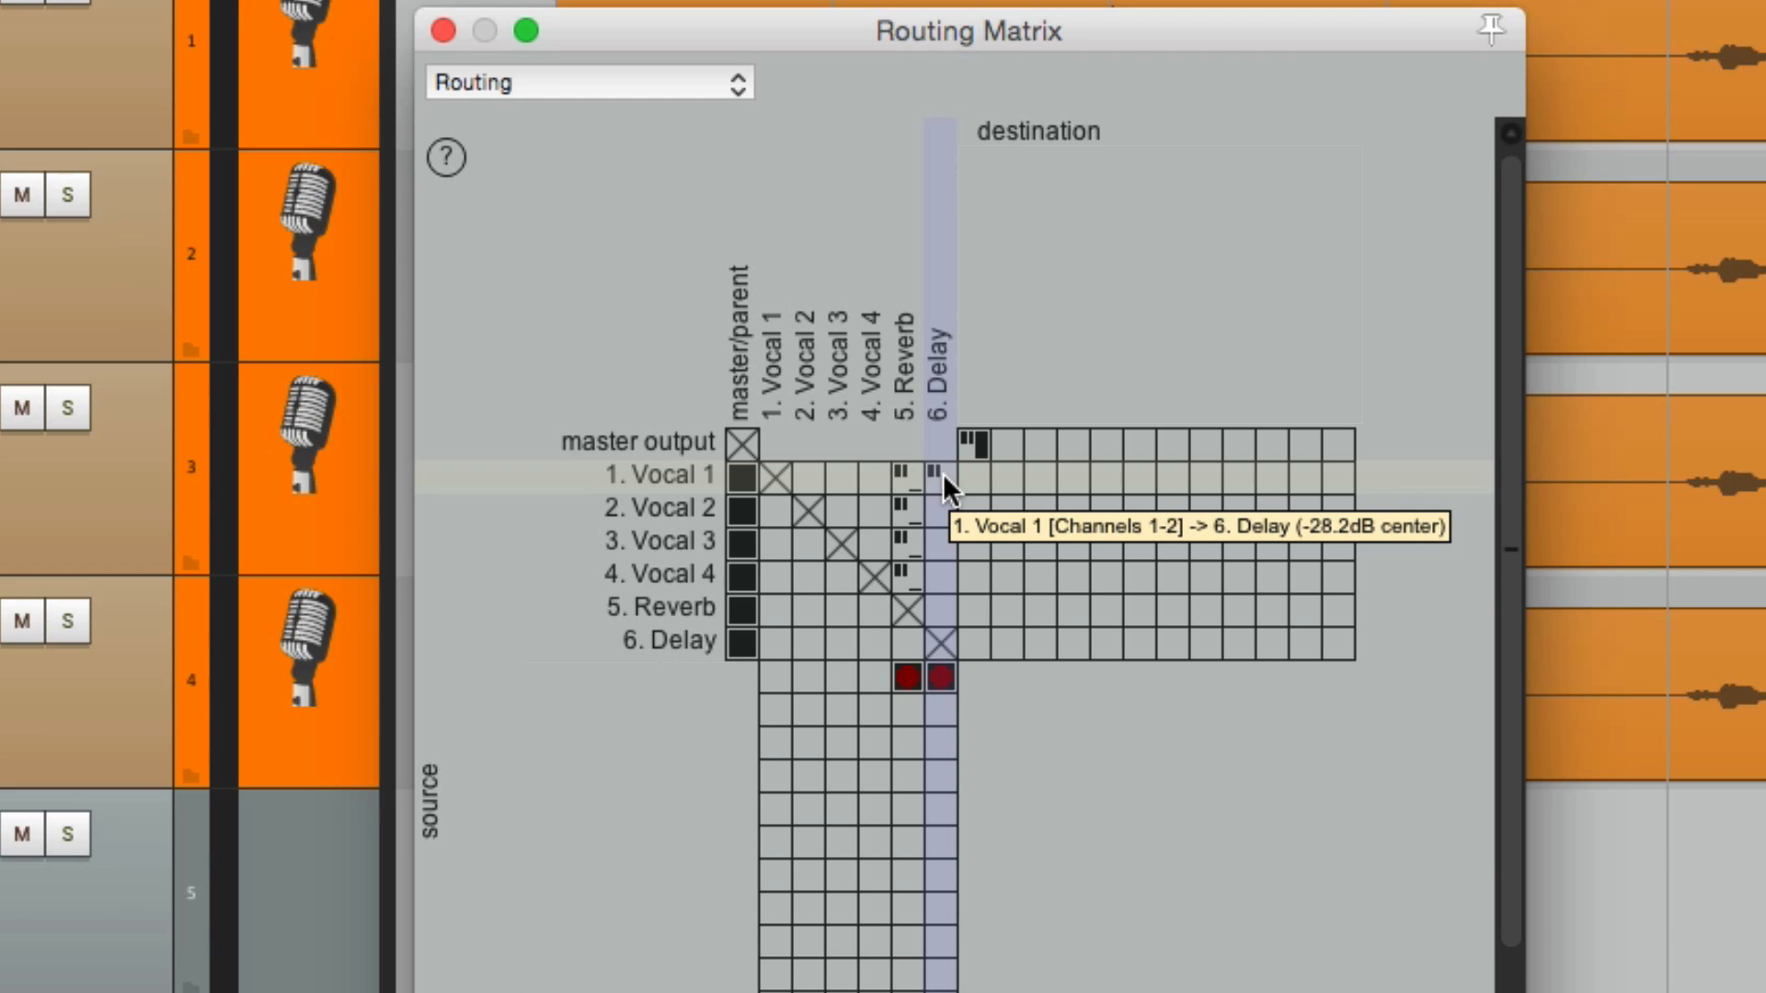
left_click(945, 497)
left_click_drag(942, 517, 942, 565)
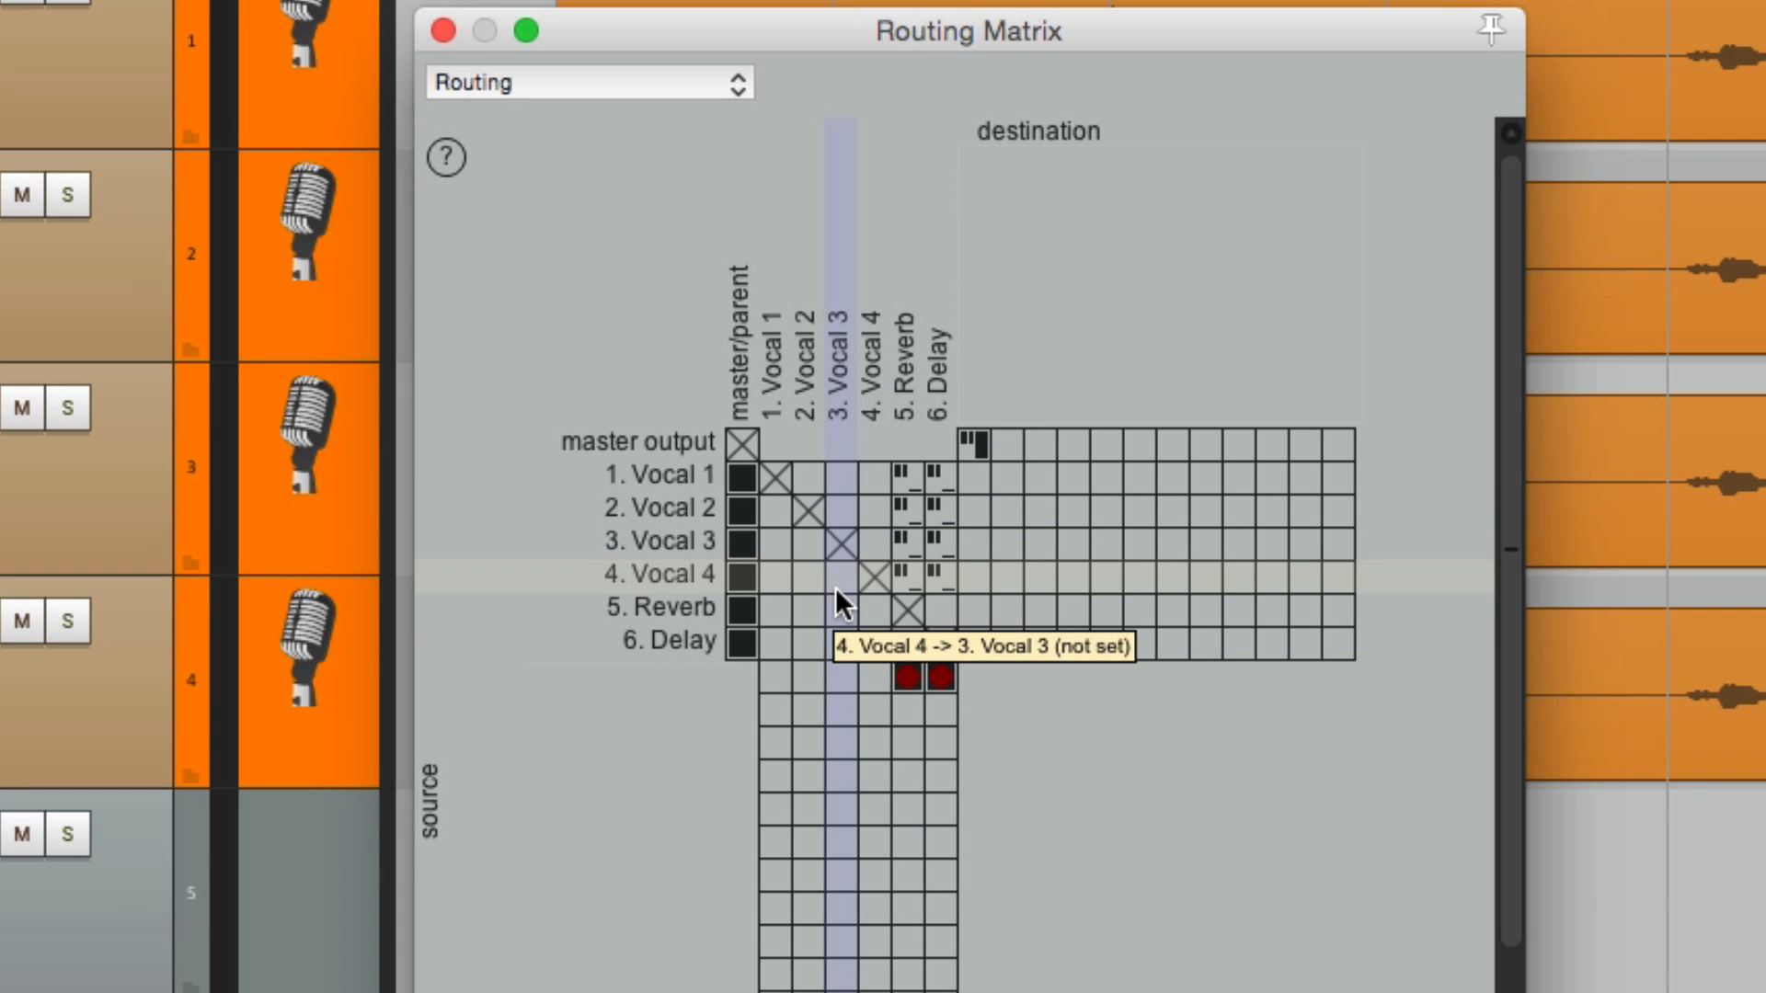
- Check the level and MIDI settings of Vocal 2's sends to Reverb and Delay
left_click(908, 505)
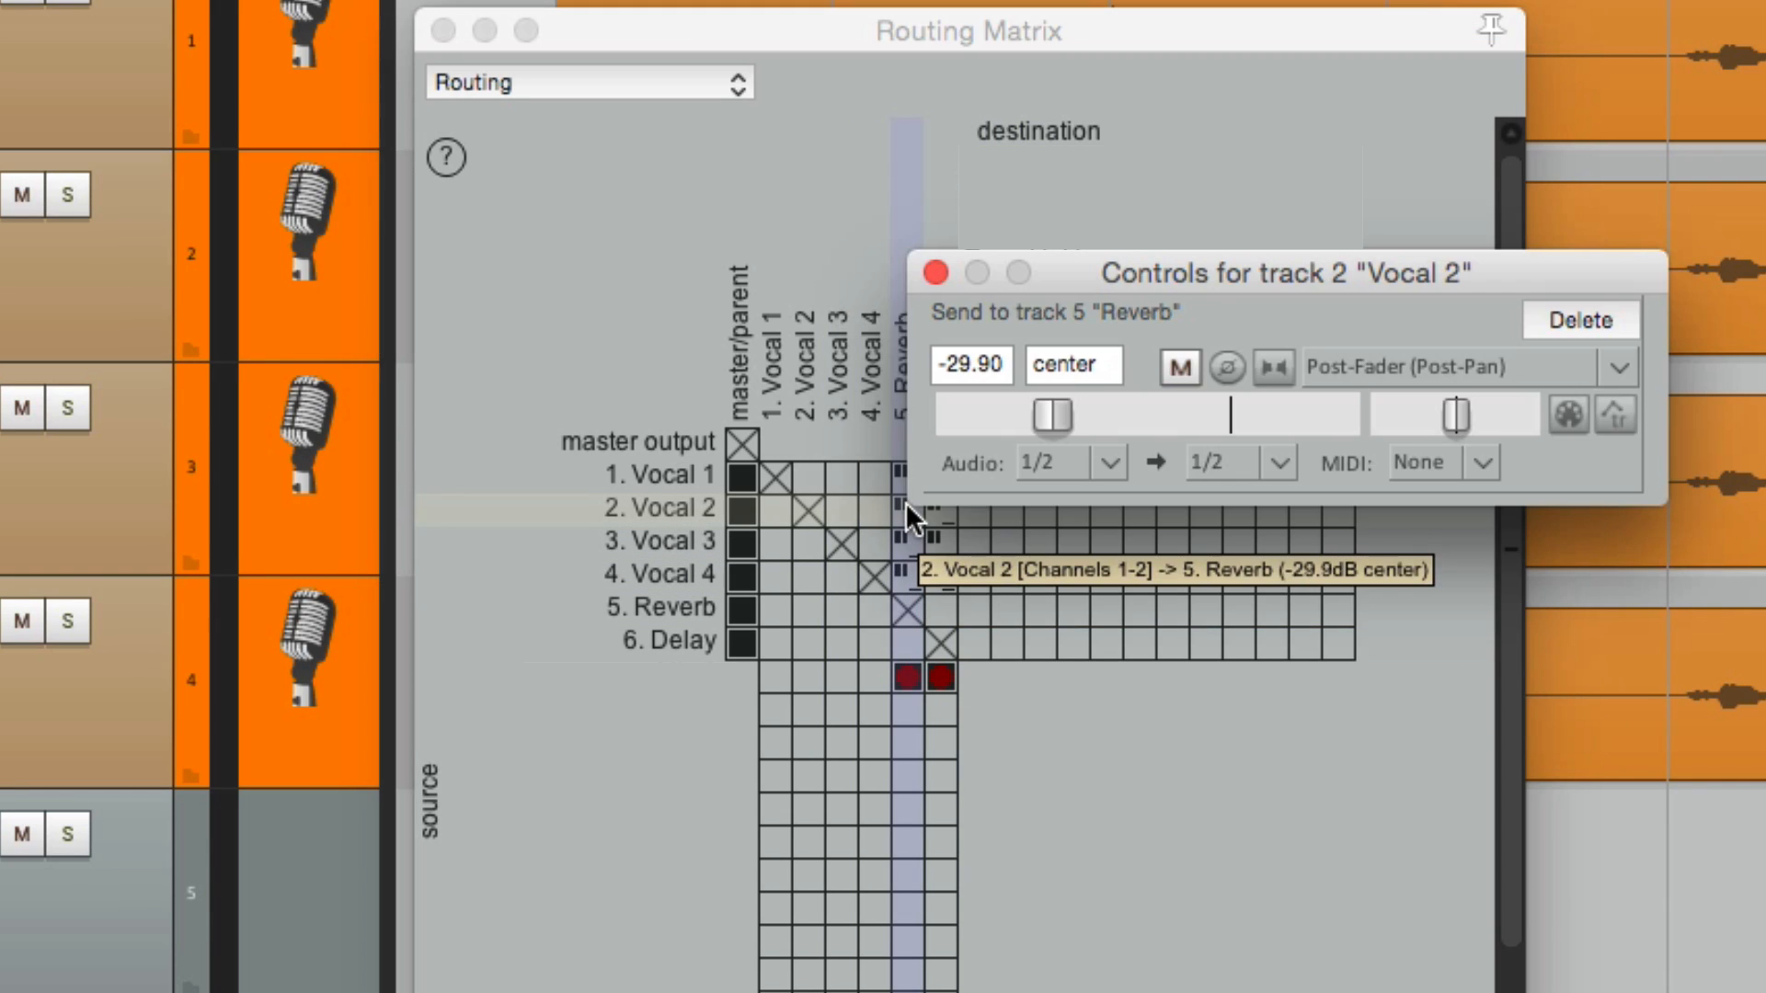
left_click(935, 272)
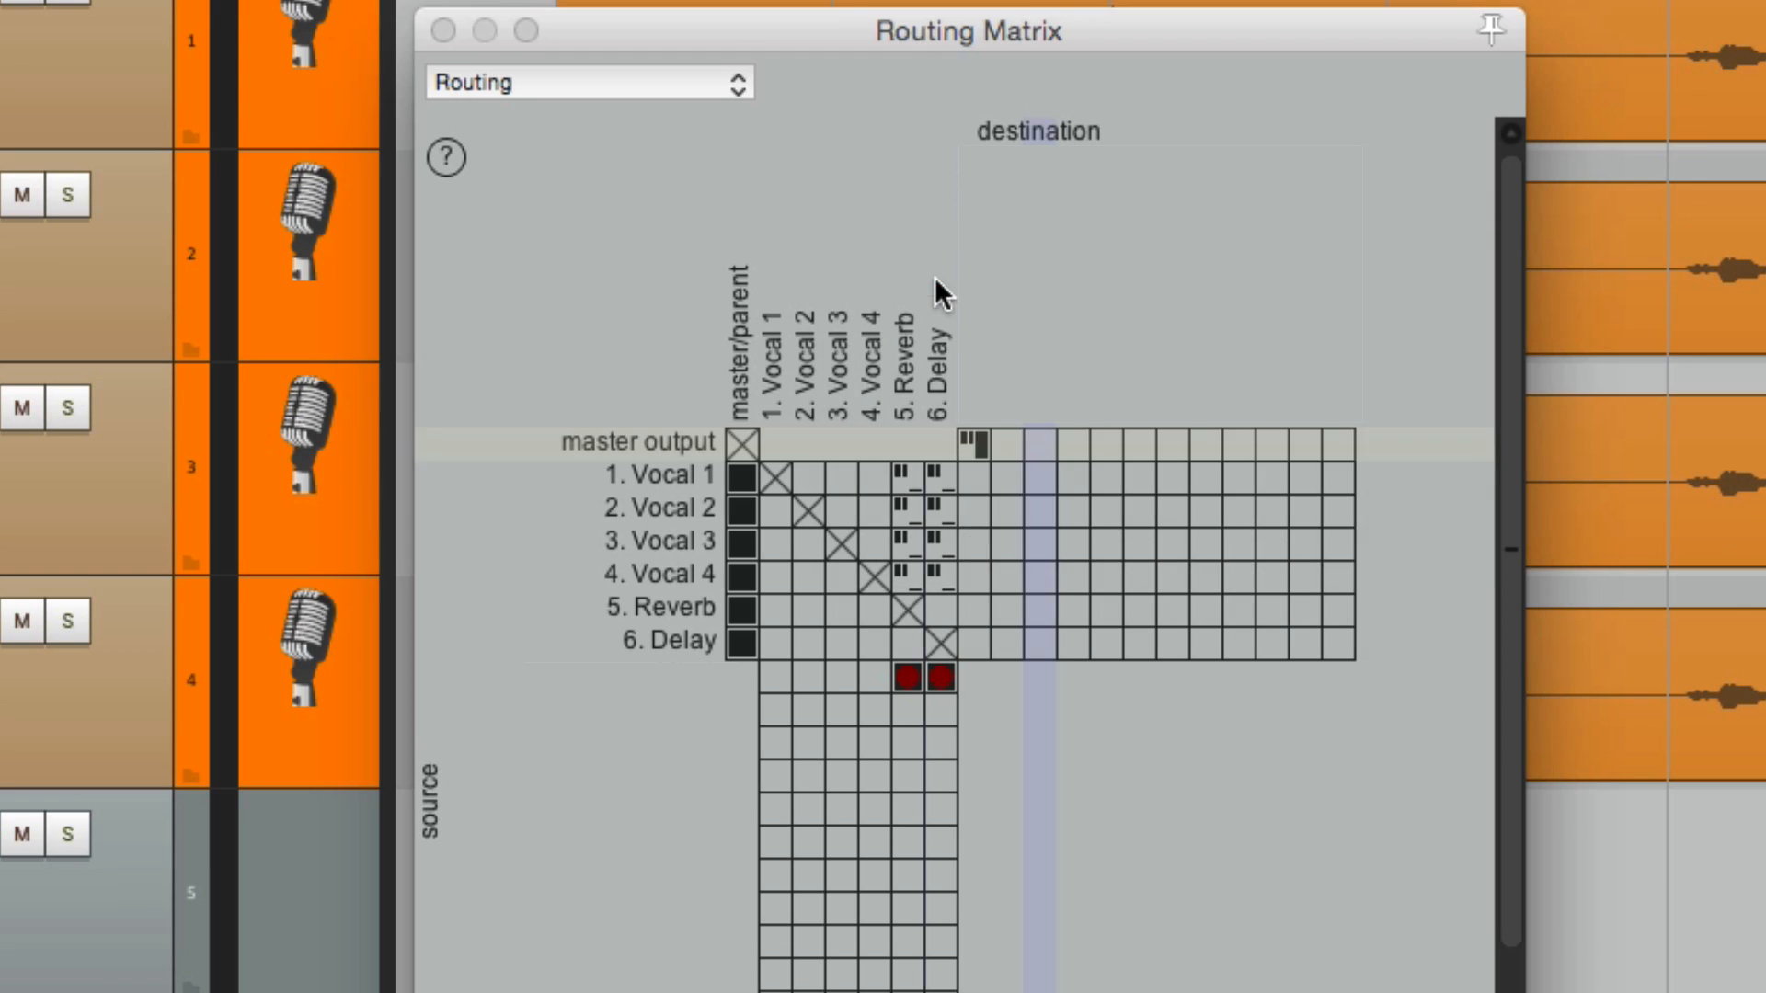
left_click(941, 505)
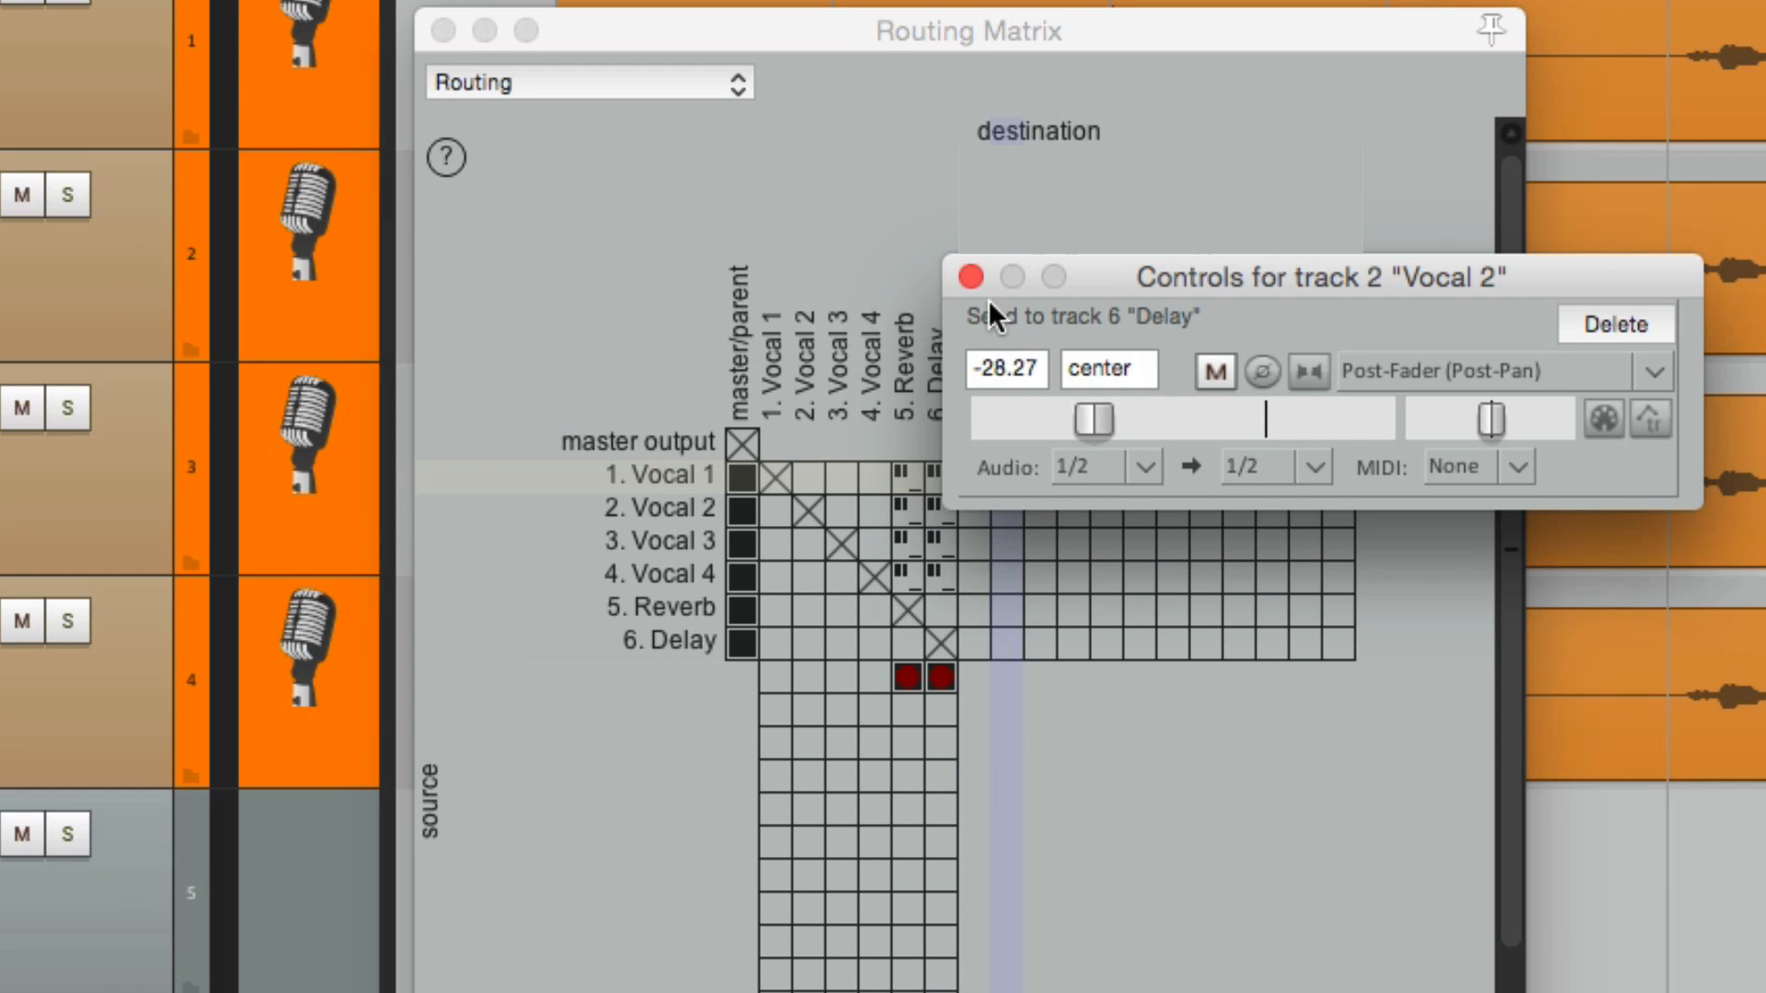
left_click(971, 277)
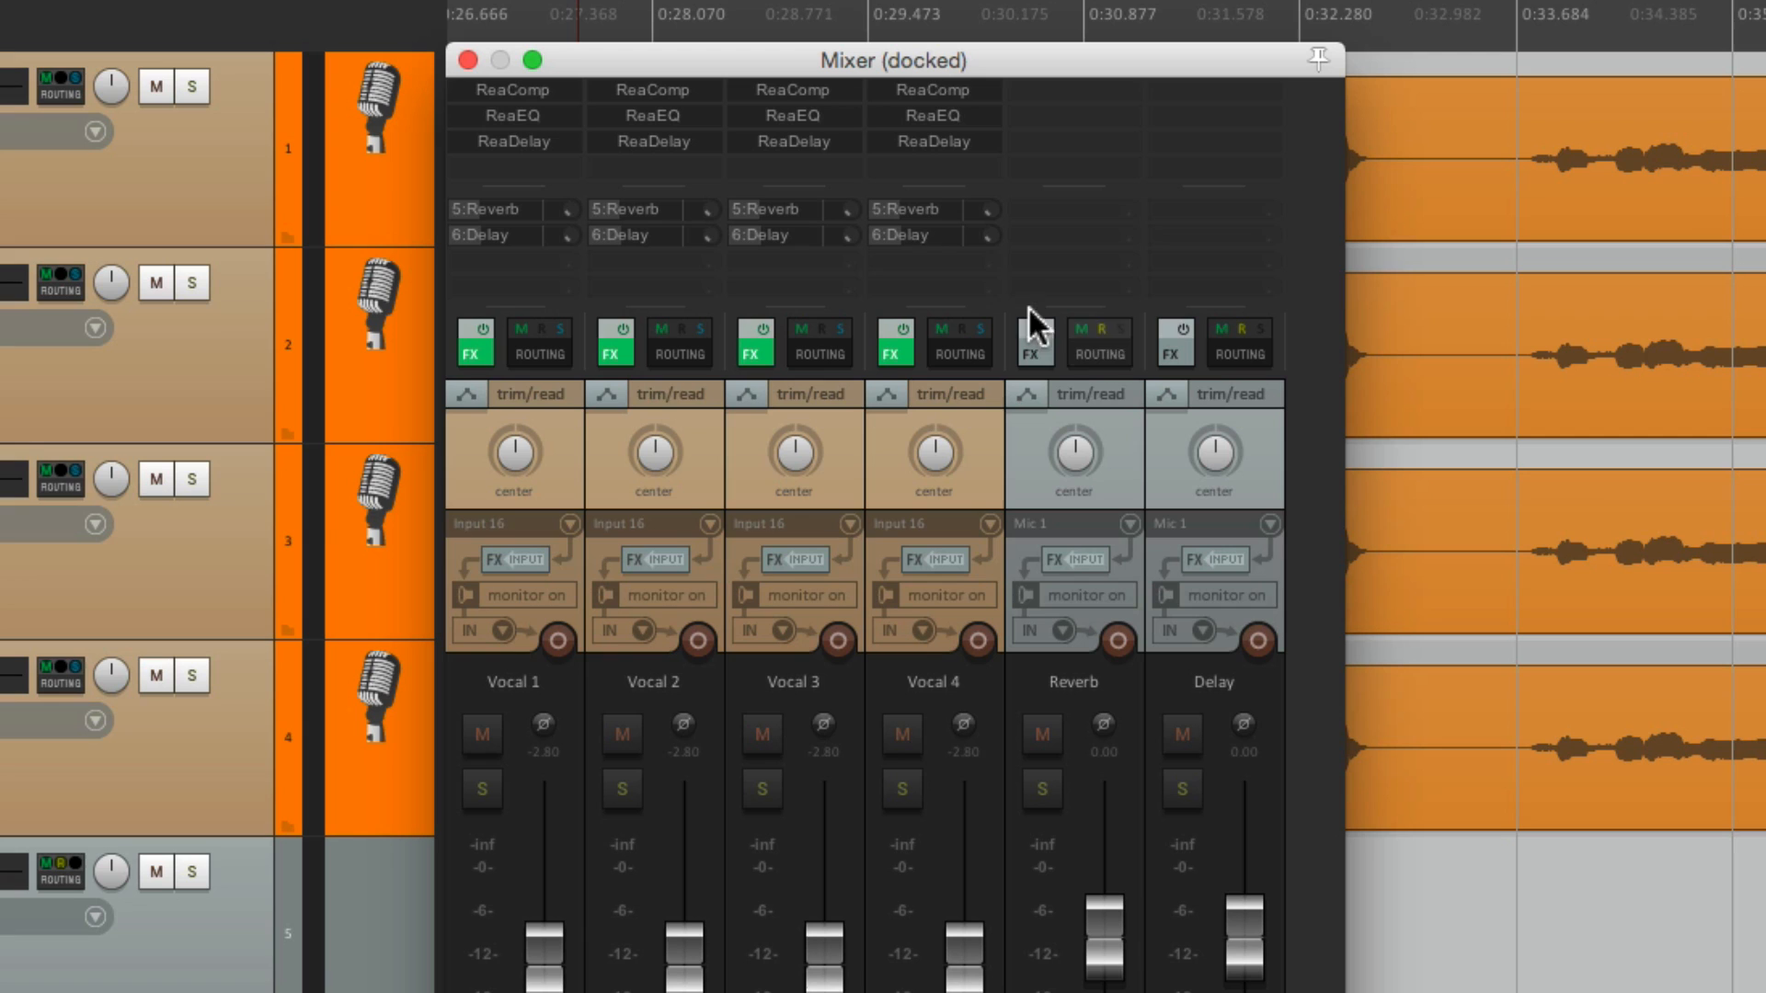
- Remove the Reverb and Delay sends from all four vocal tracks in the mixer
left_click(912, 204, "alt")
left_click(913, 204, "alt")
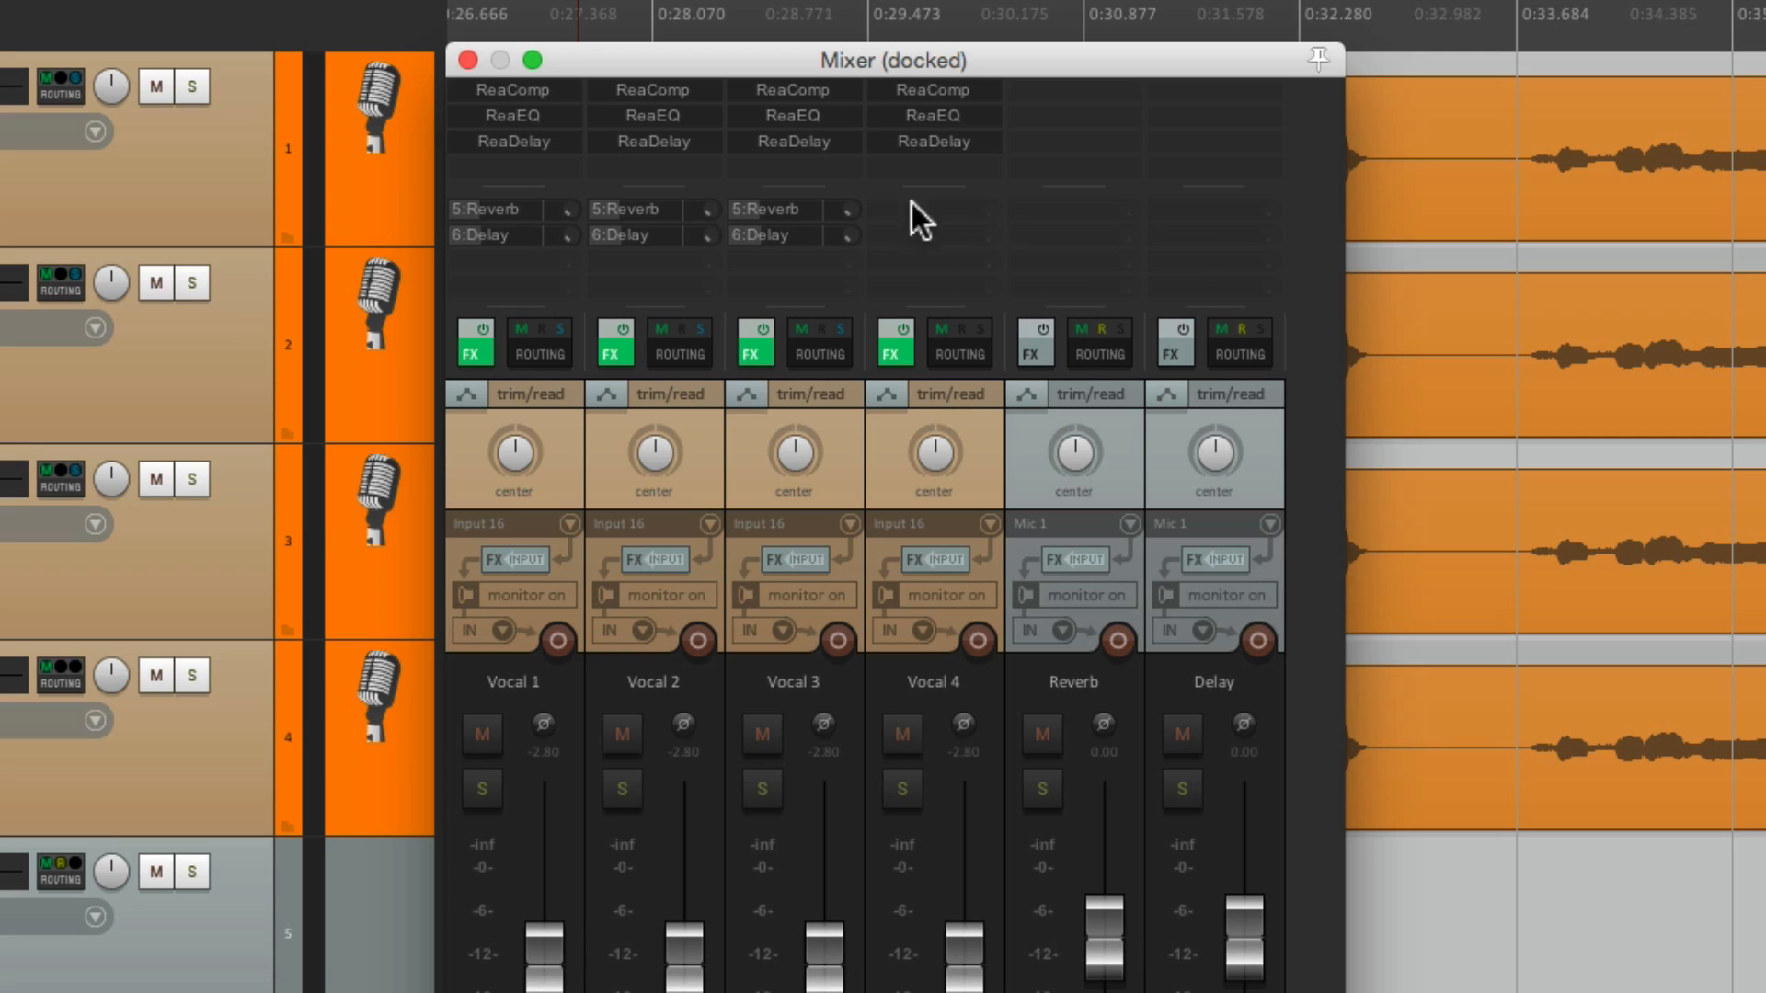
left_click(779, 208, "alt")
left_click(633, 209, "alt")
left_click(633, 209, "alt")
left_click(501, 209, "alt")
left_click(501, 209, "alt")
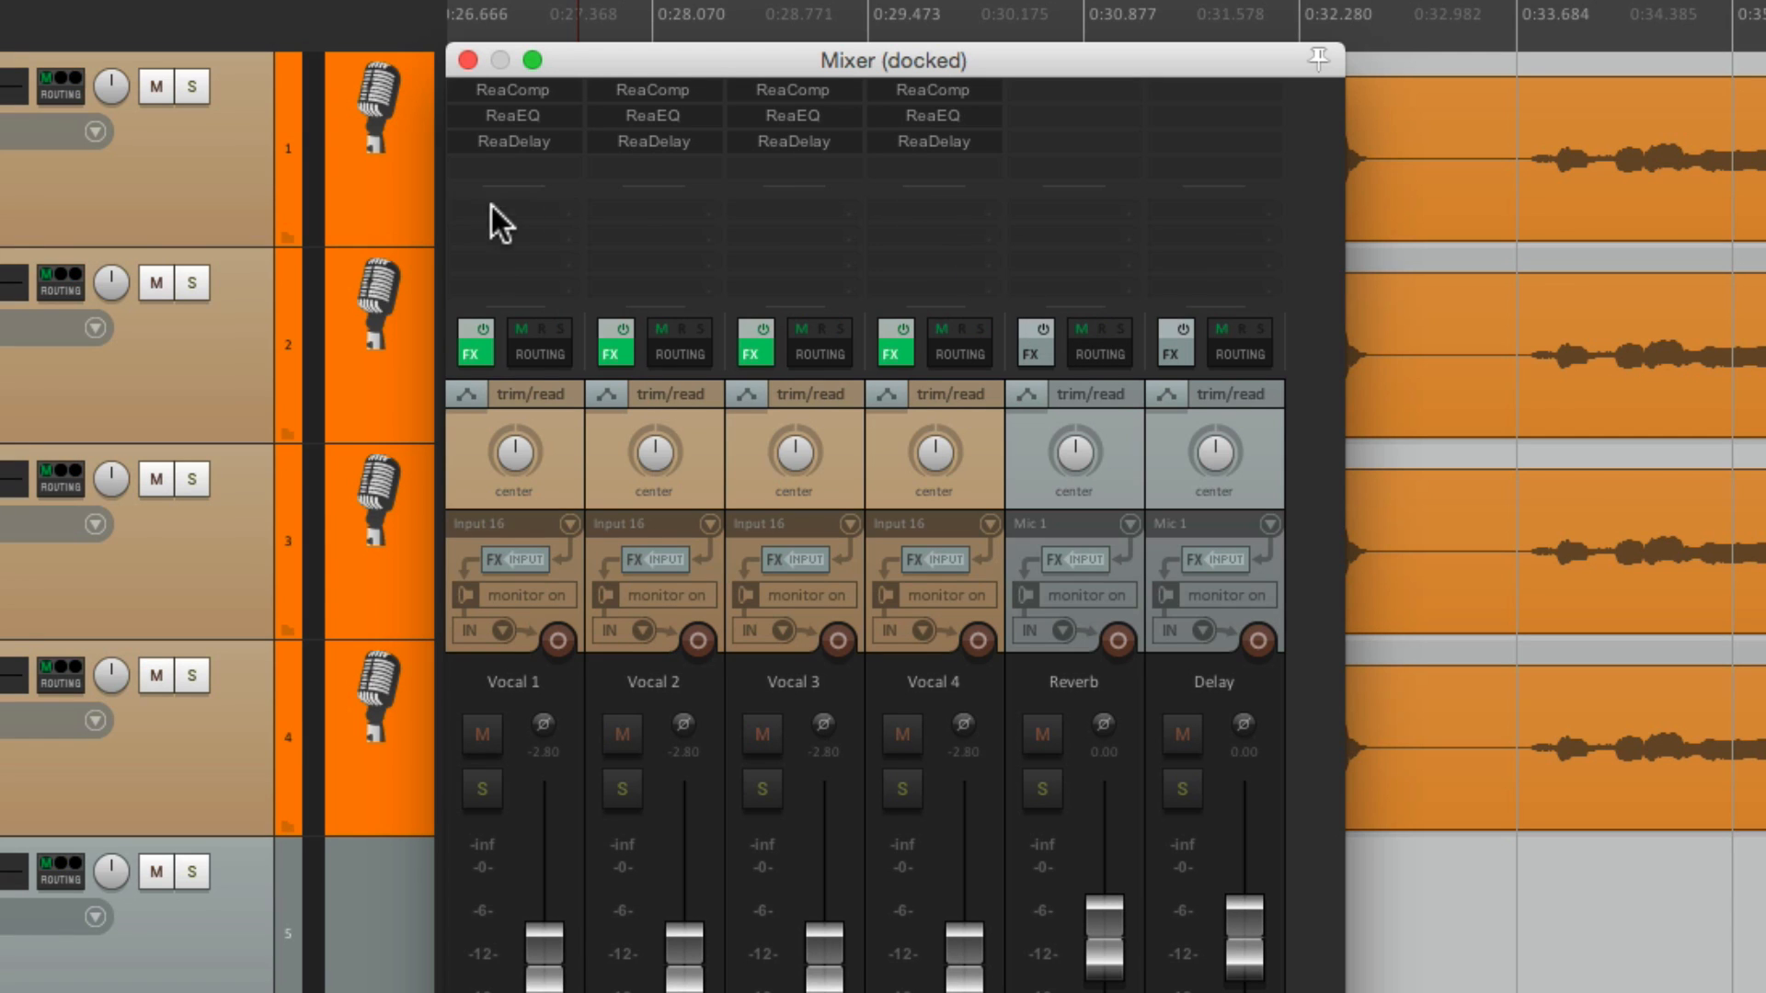
- Create a send from Vocal 1 to Reverb in the mixer at about -31.09 dB with MIDI set to None
left_click_drag(504, 212, 1094, 283)
left_click_drag(1328, 143, 1197, 165)
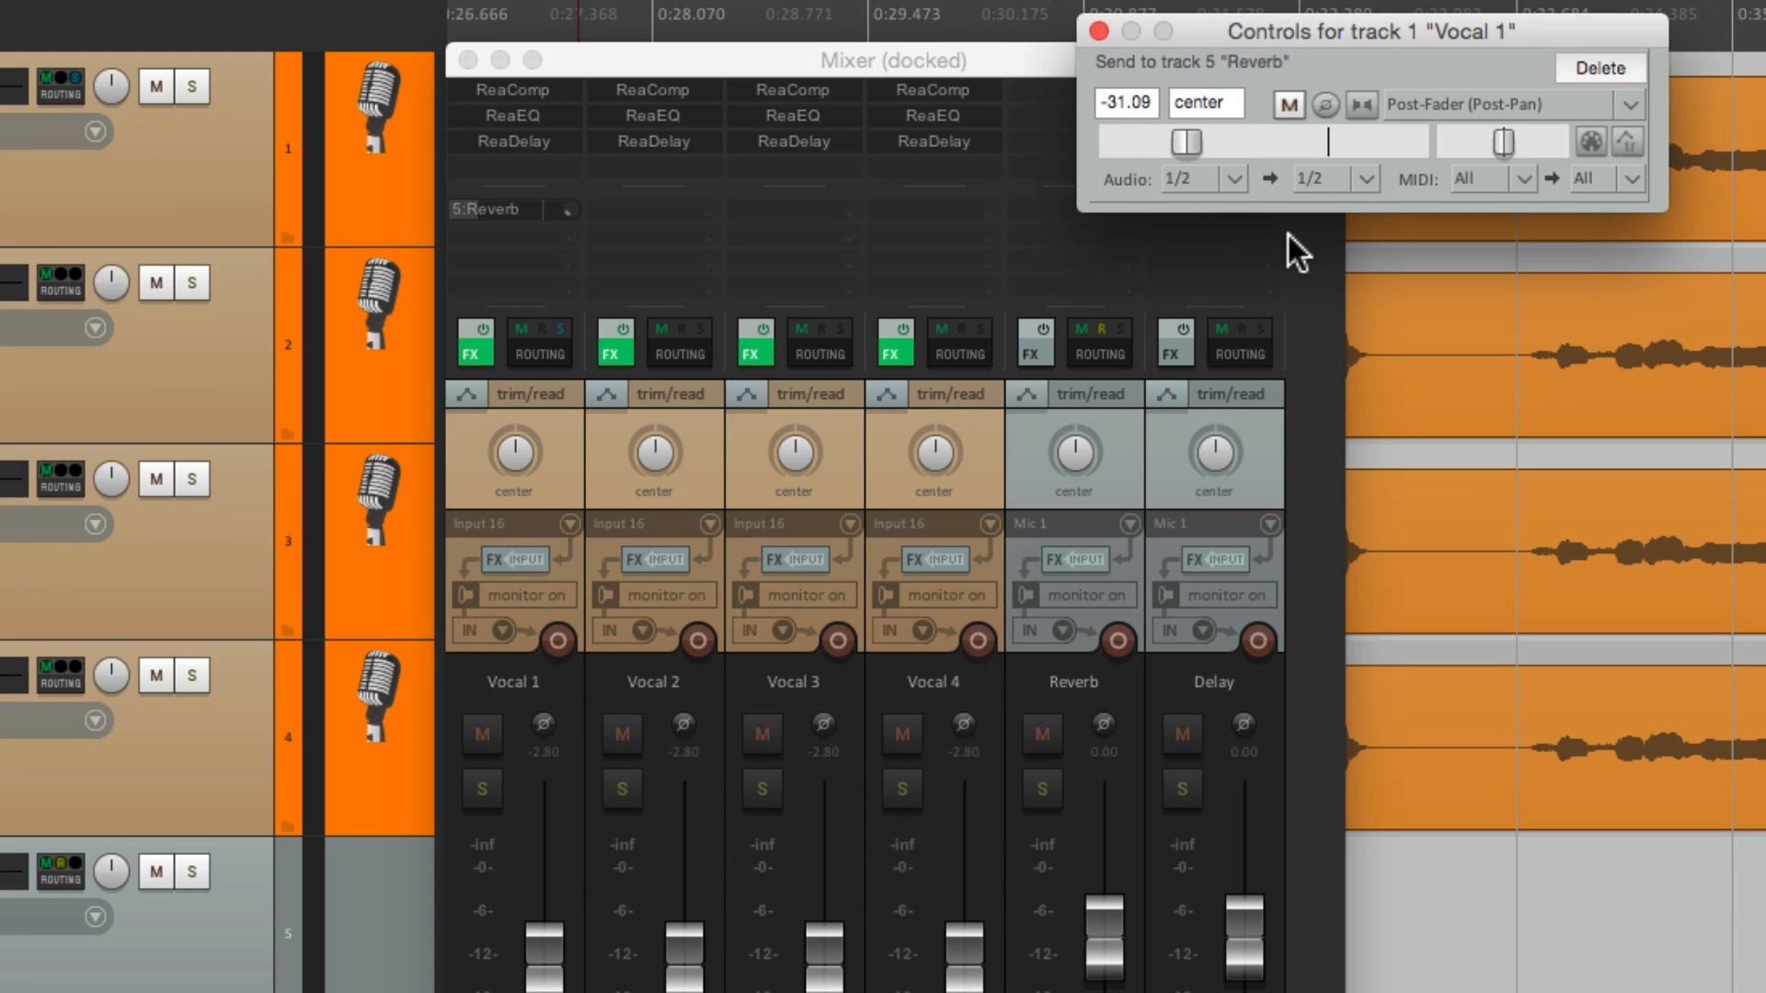
left_click(1521, 179)
left_click(1530, 207)
left_click(1099, 32)
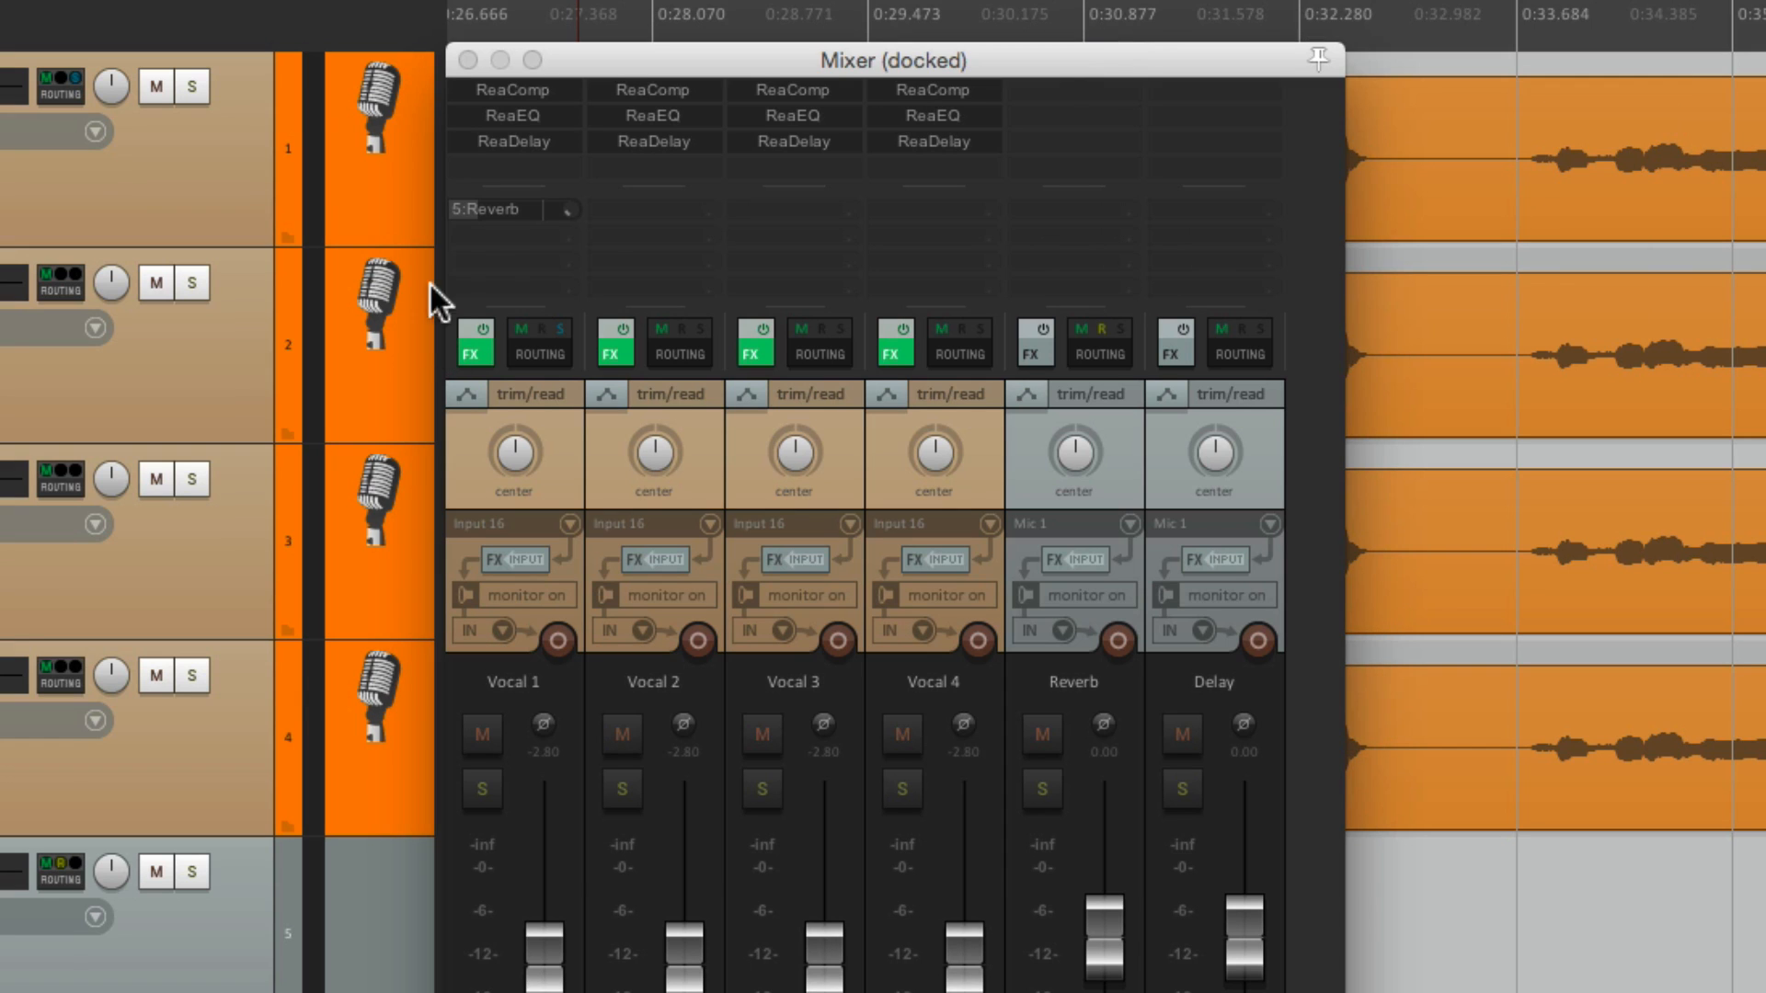
- Create a send from Vocal 1 to Delay in the mixer at about -31.09 dB with MIDI set to None
left_click_drag(495, 228, 1215, 384)
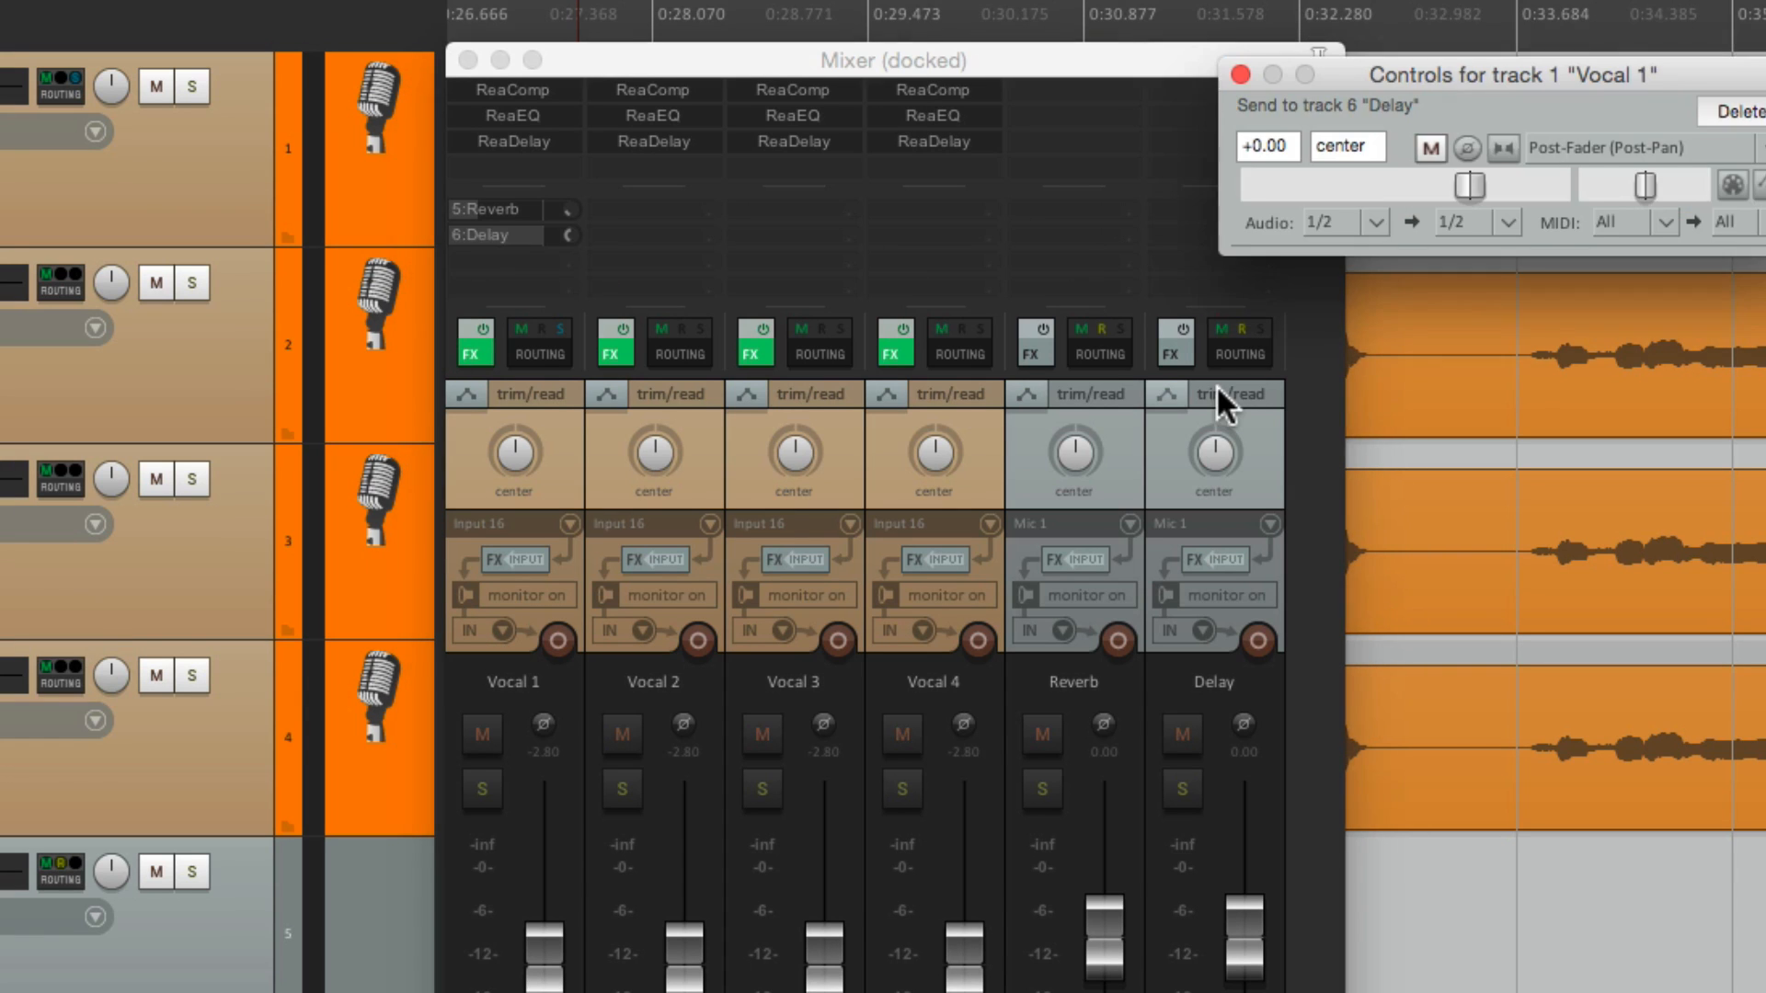
left_click_drag(1466, 189, 1279, 210)
left_click(1611, 224)
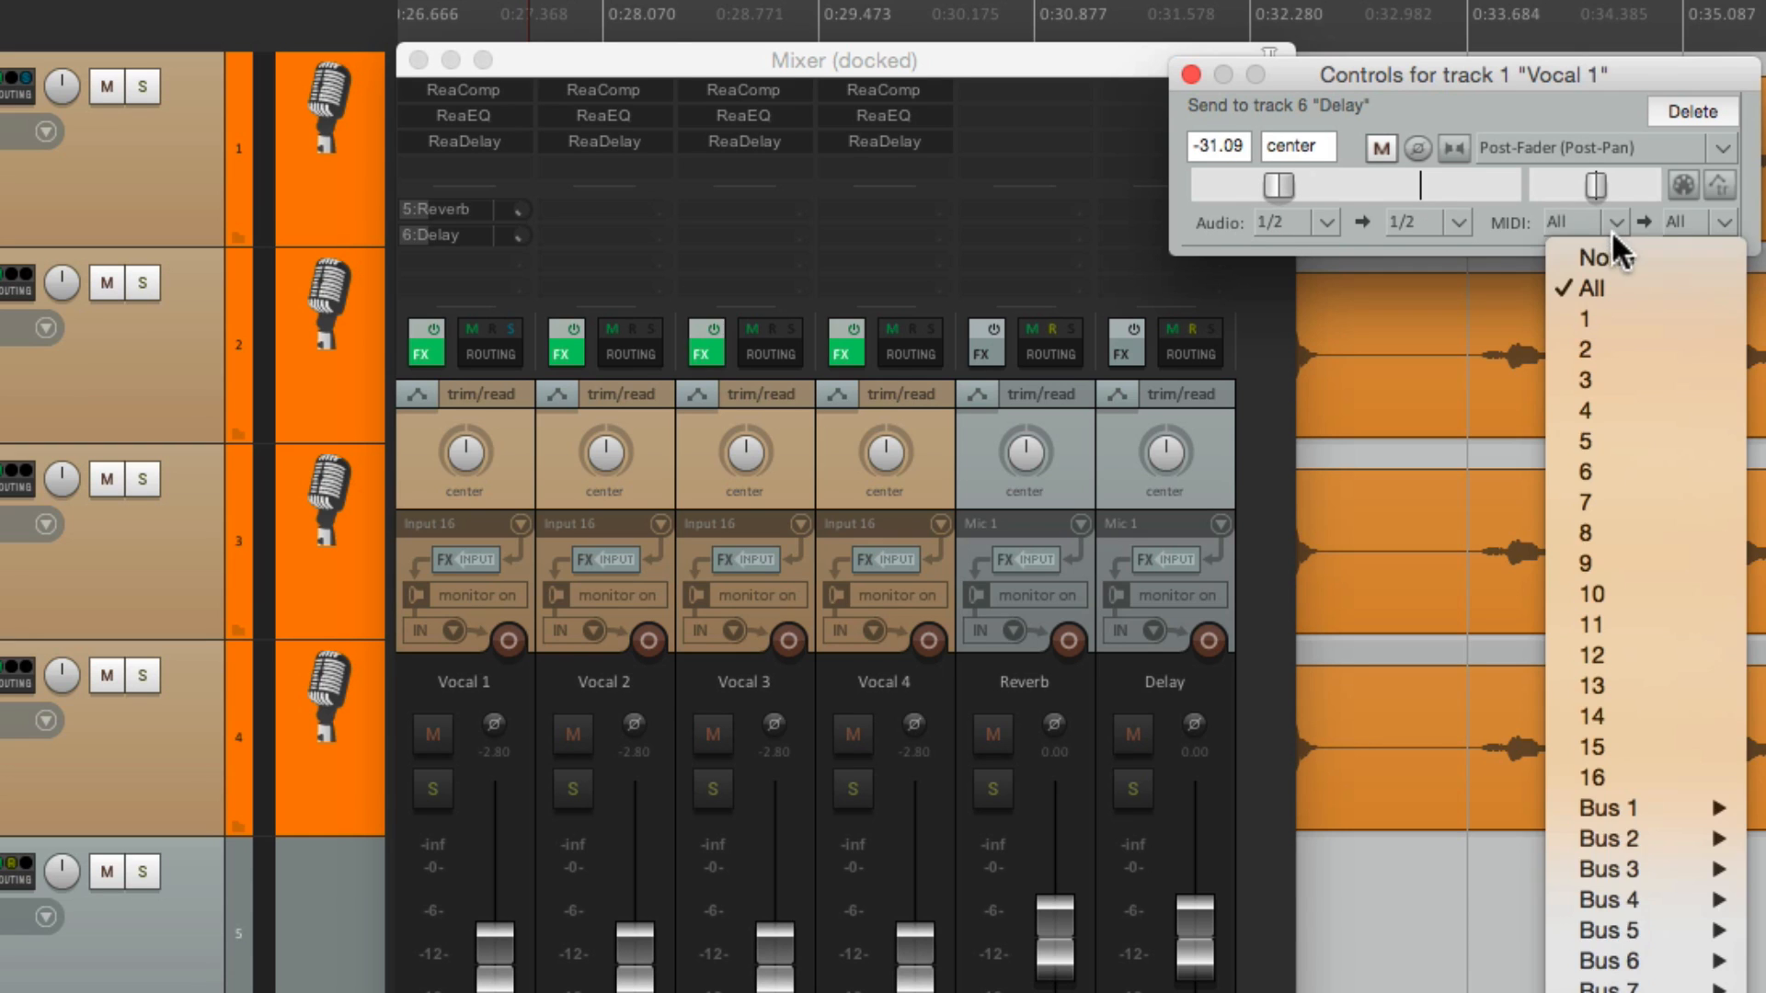
left_click(1615, 258)
left_click(1191, 73)
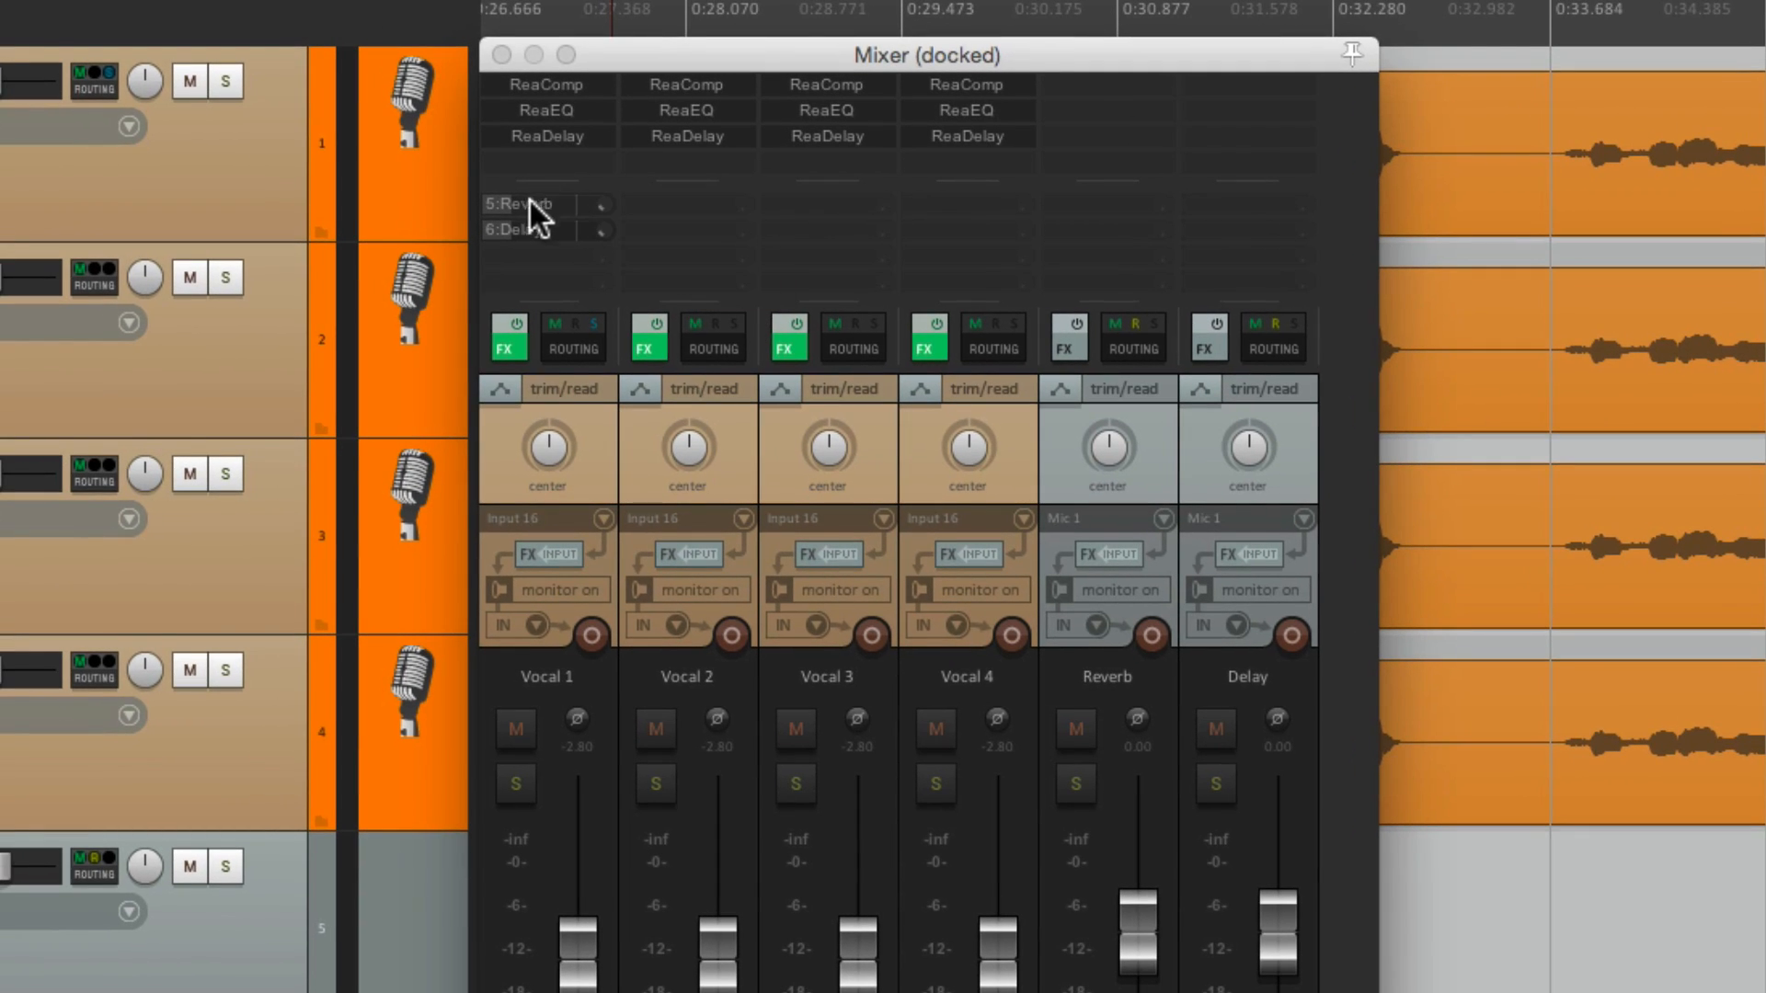
- Copy Vocal 1's Reverb send to Vocal 2 in the mixer and check the copied send's settings
left_click_drag(522, 204, 708, 204)
left_click(686, 212)
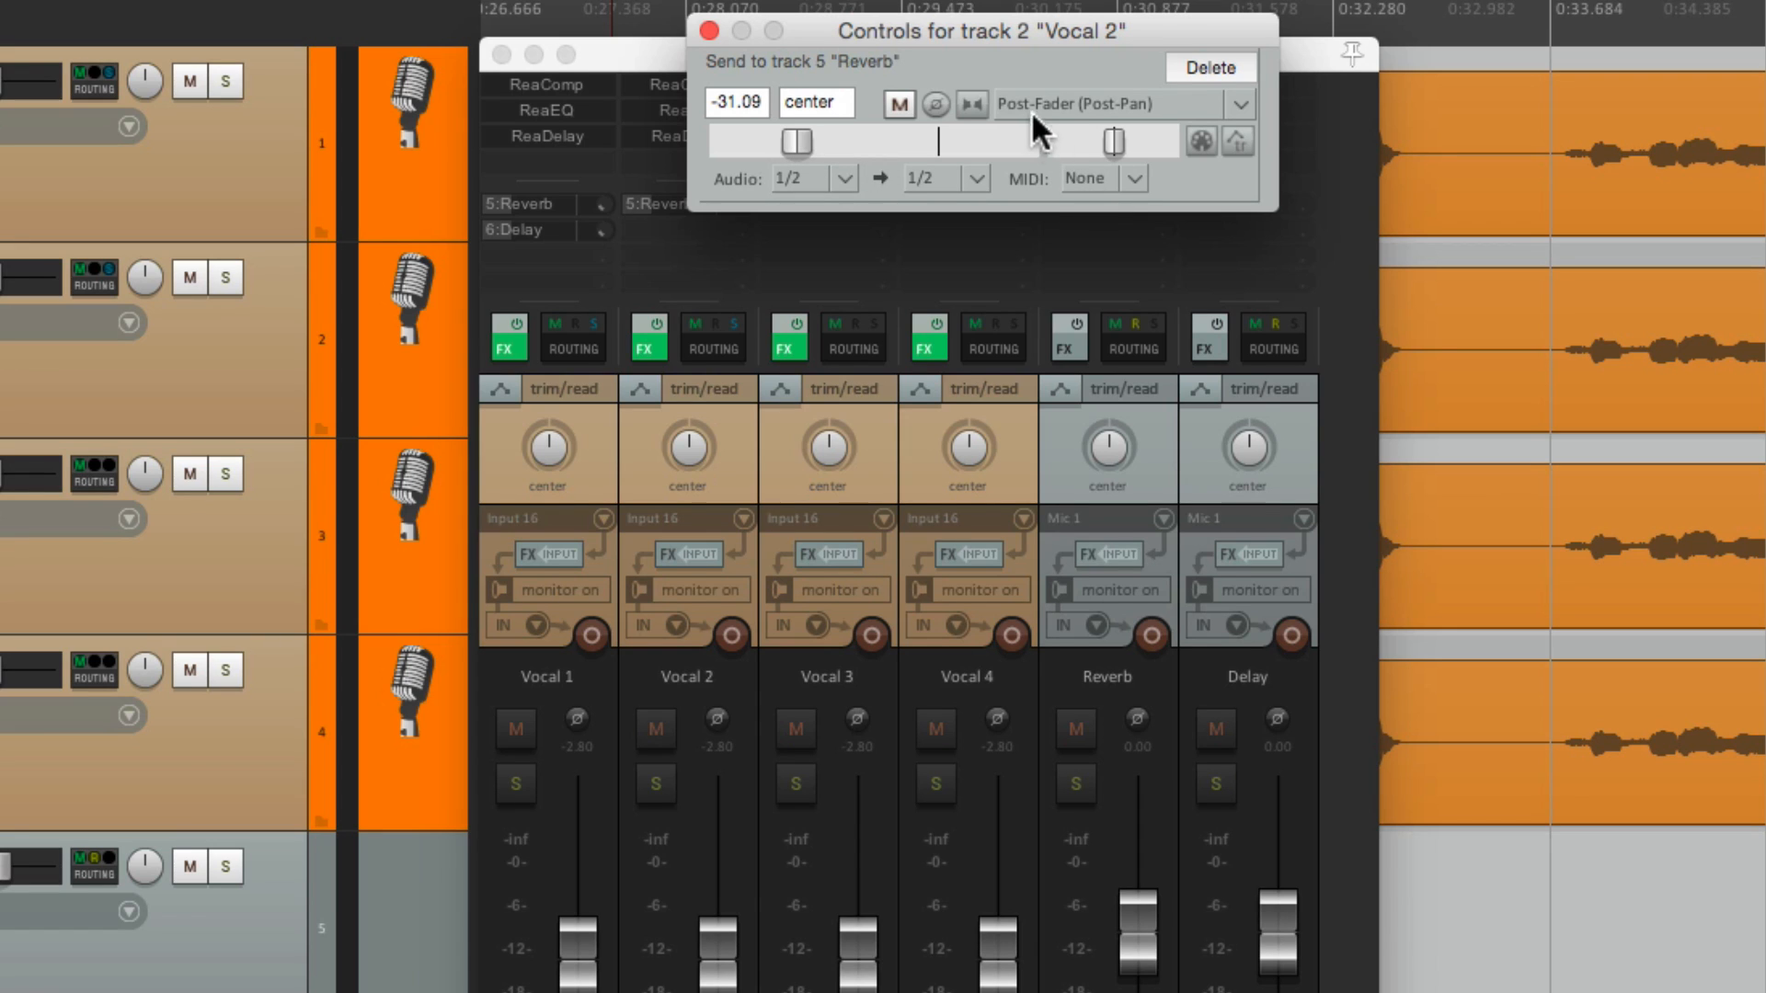
left_click(708, 32)
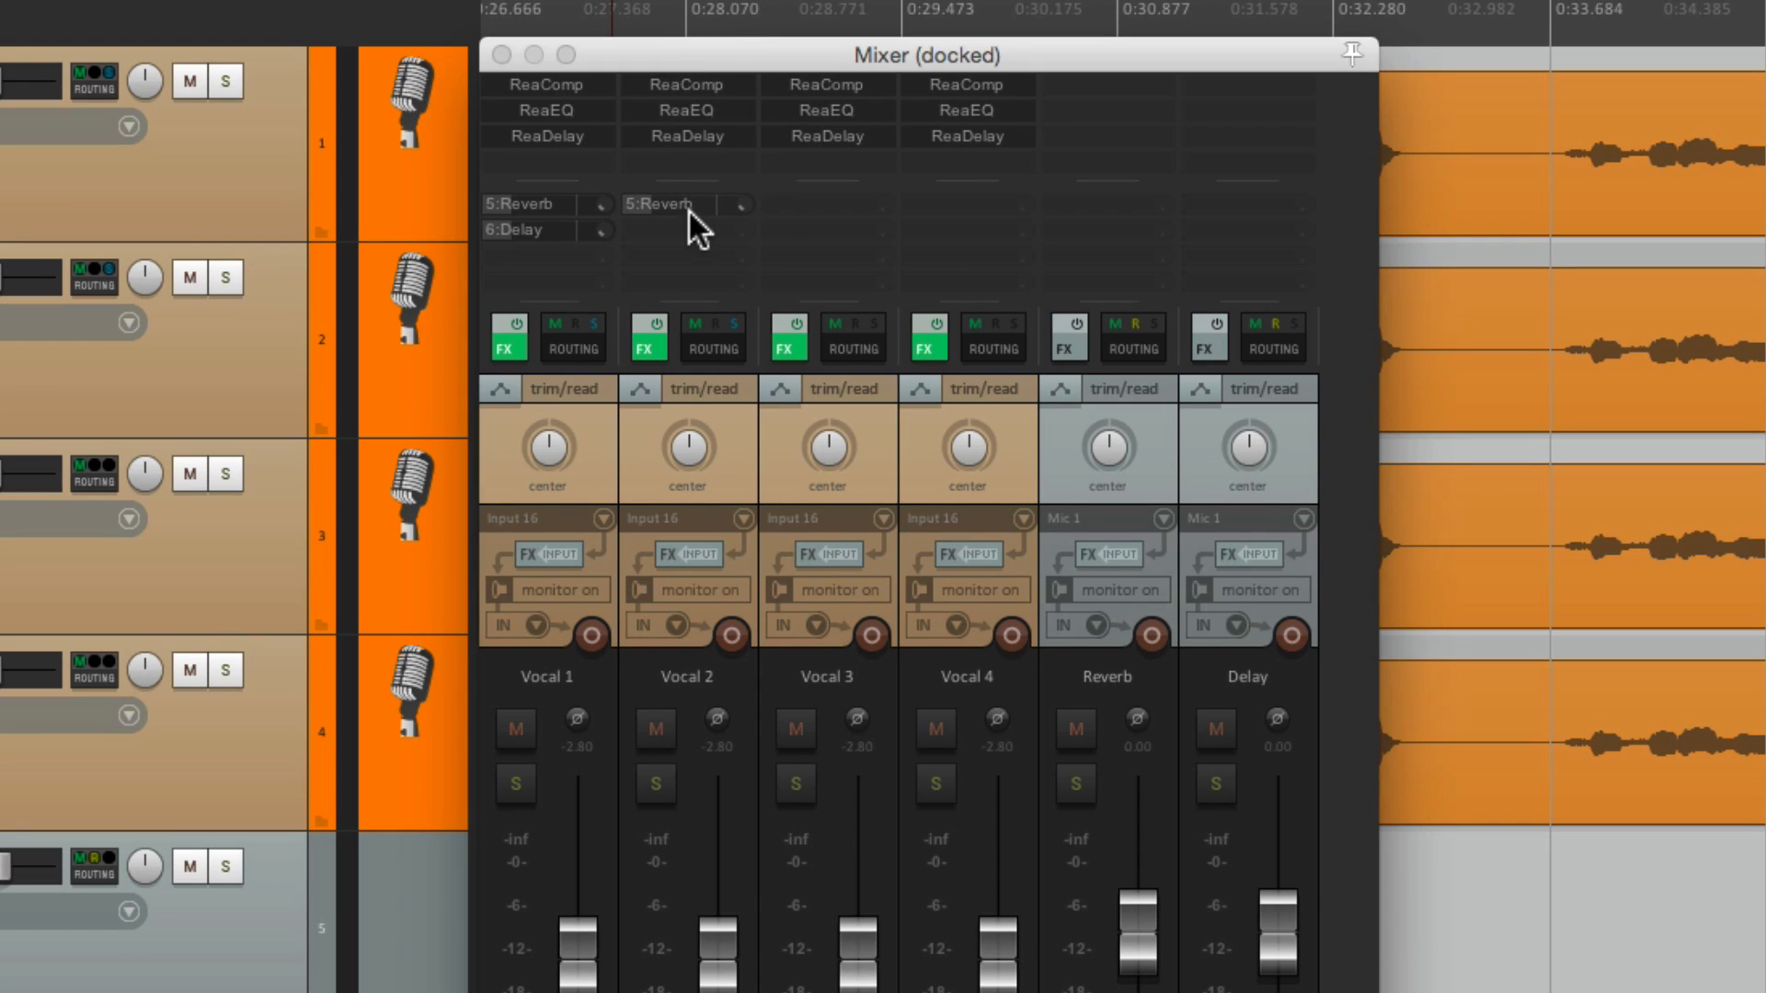
- Copy the Reverb send to Vocal 3 and Vocal 4, and the Delay send from Vocal 1 to Vocal 2, 3 and 4
left_click_drag(664, 198, 943, 229)
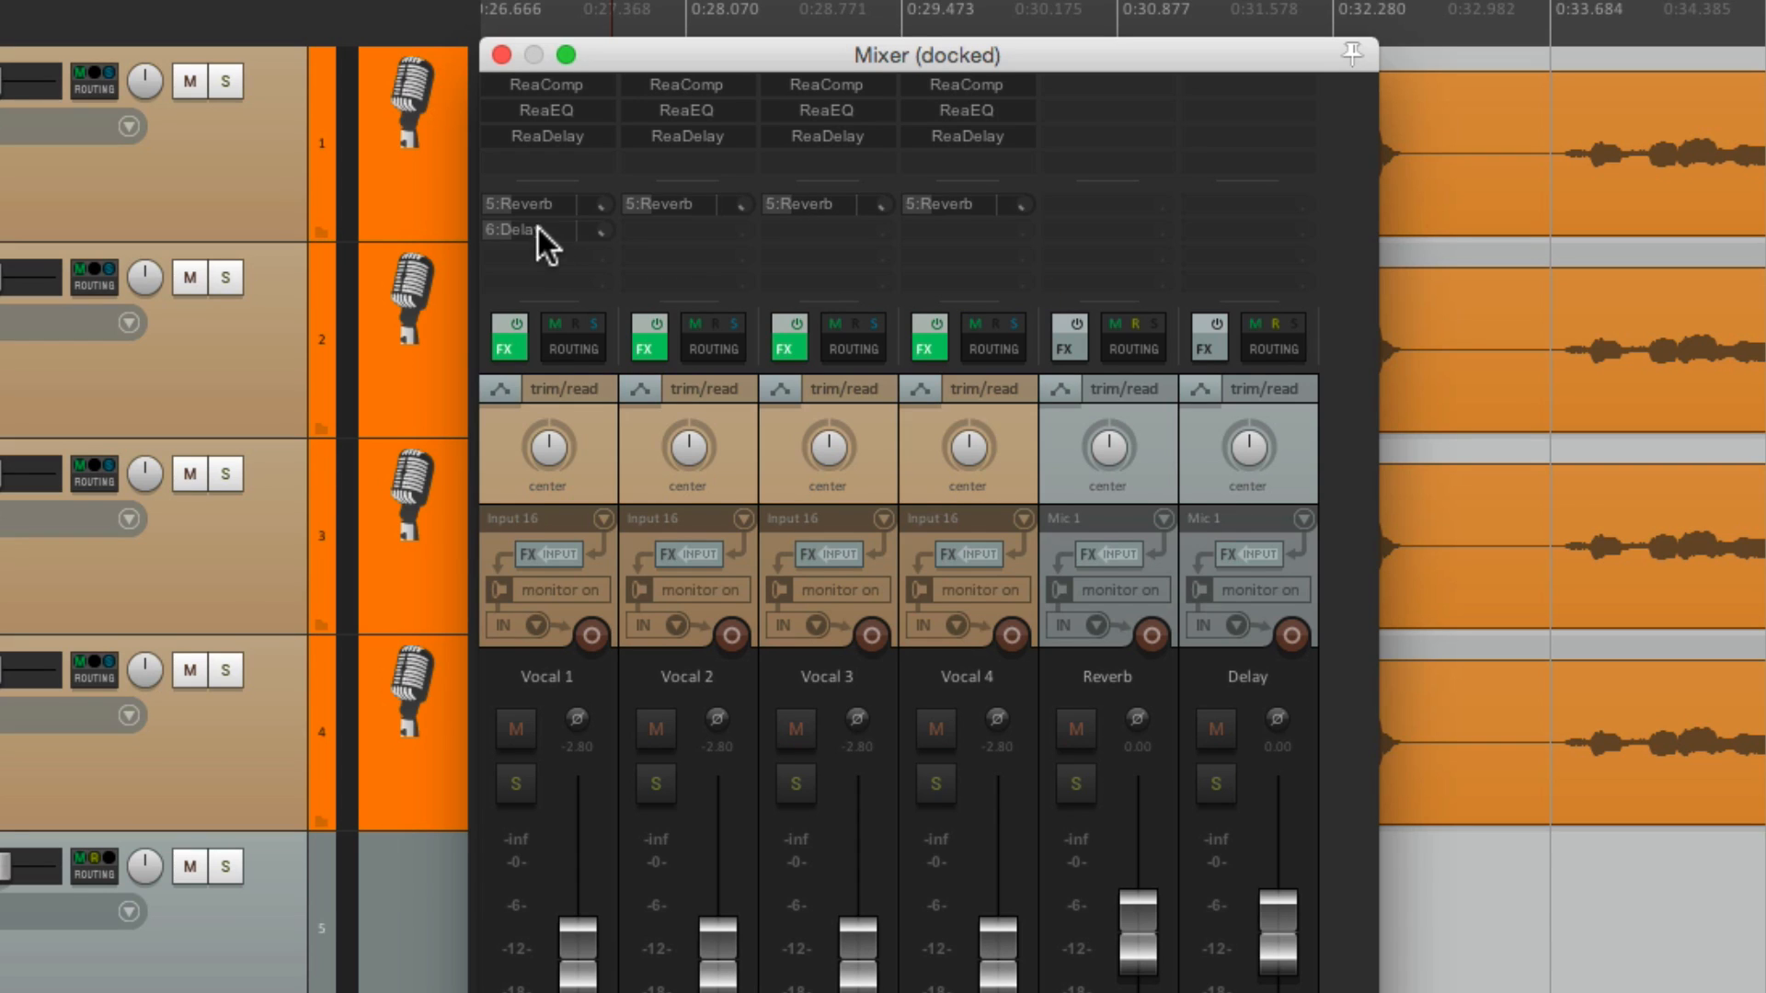
left_click_drag(538, 230, 919, 235)
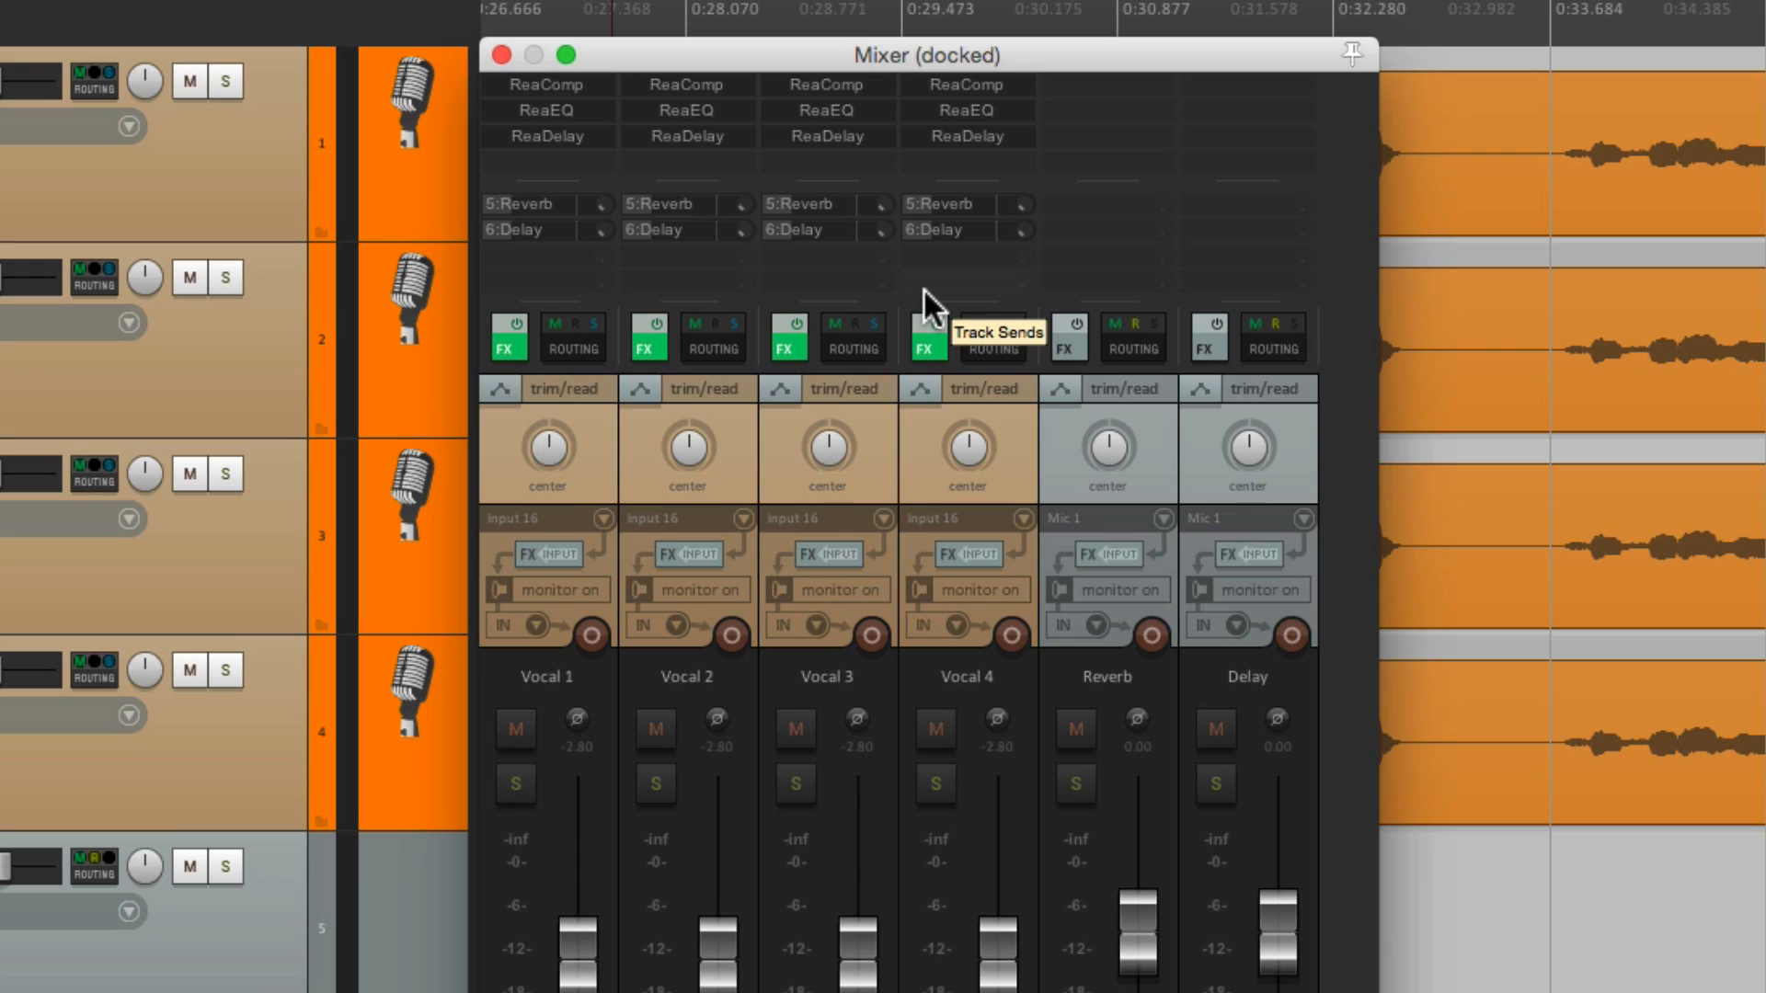